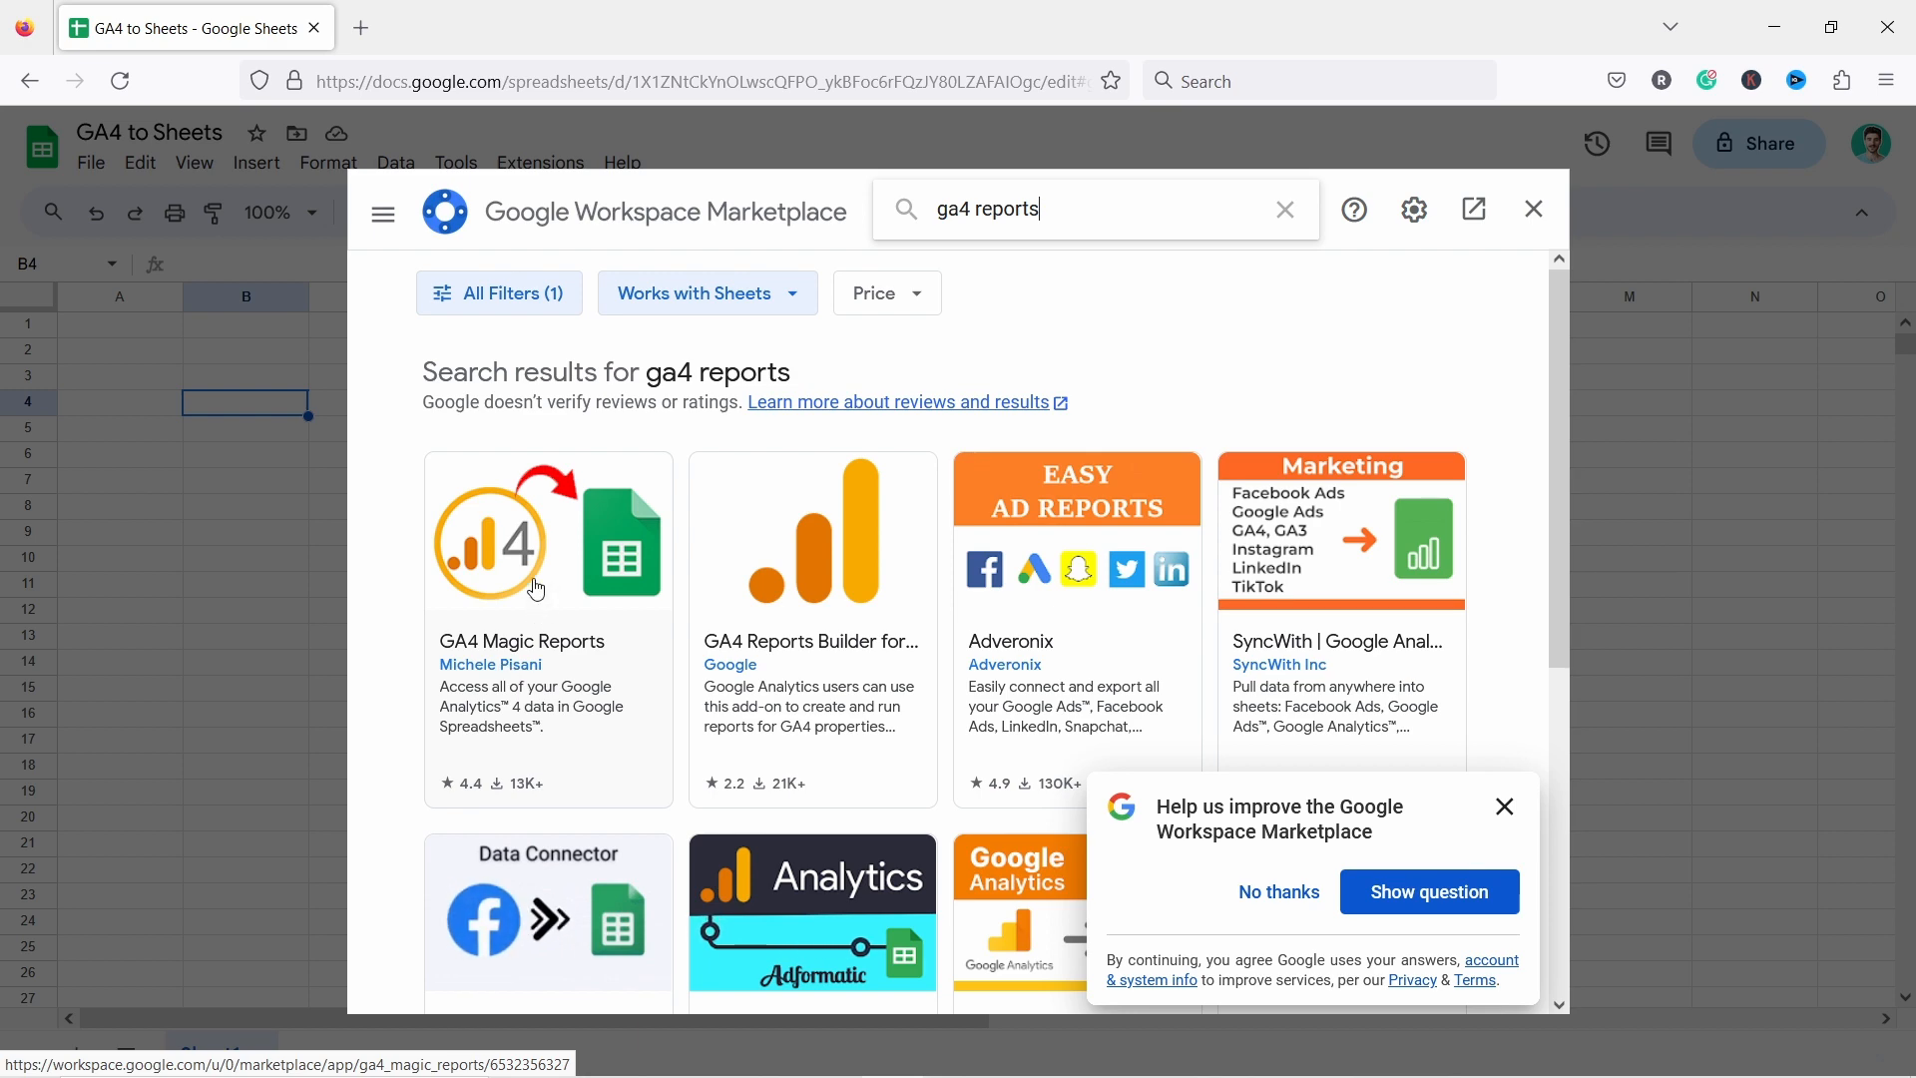
Open the GA4 Magic Reports add-on listing and start installing it, granting permission to continue.
click(537, 591)
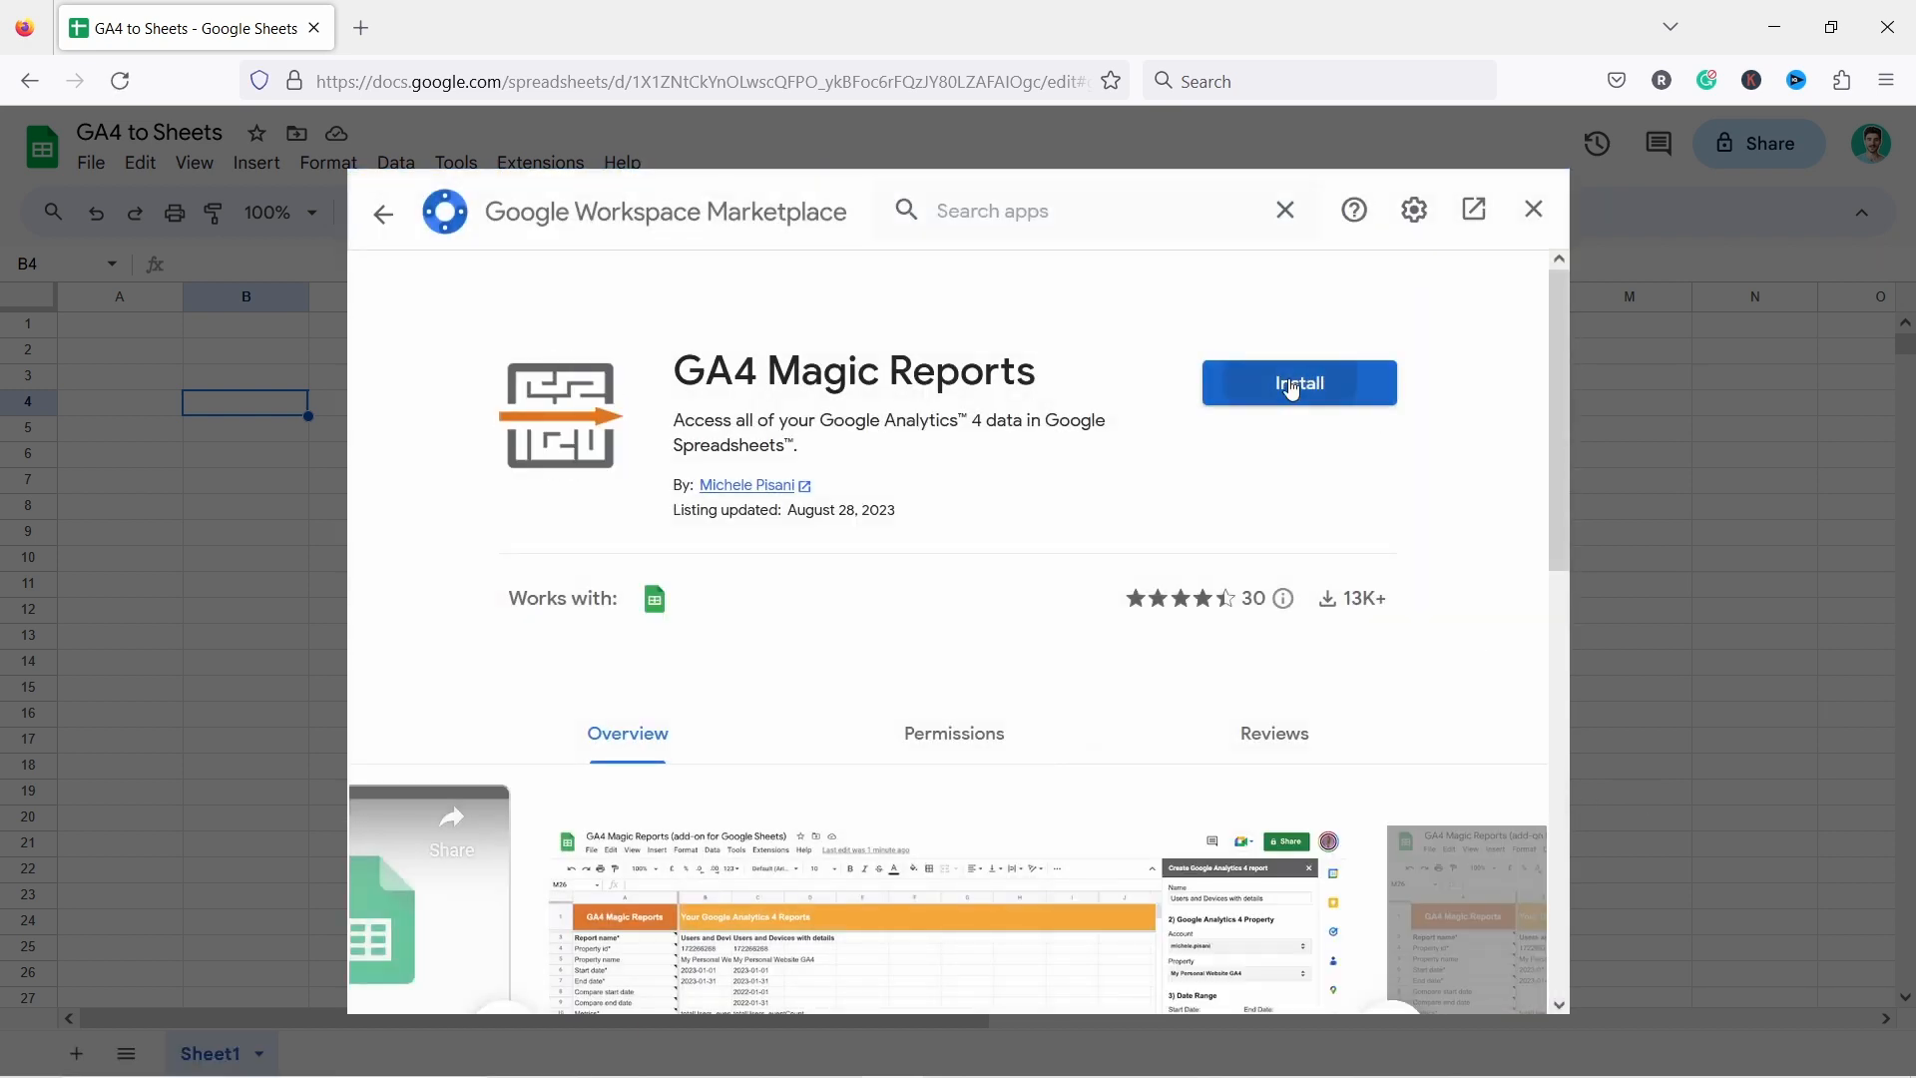
click(1280, 385)
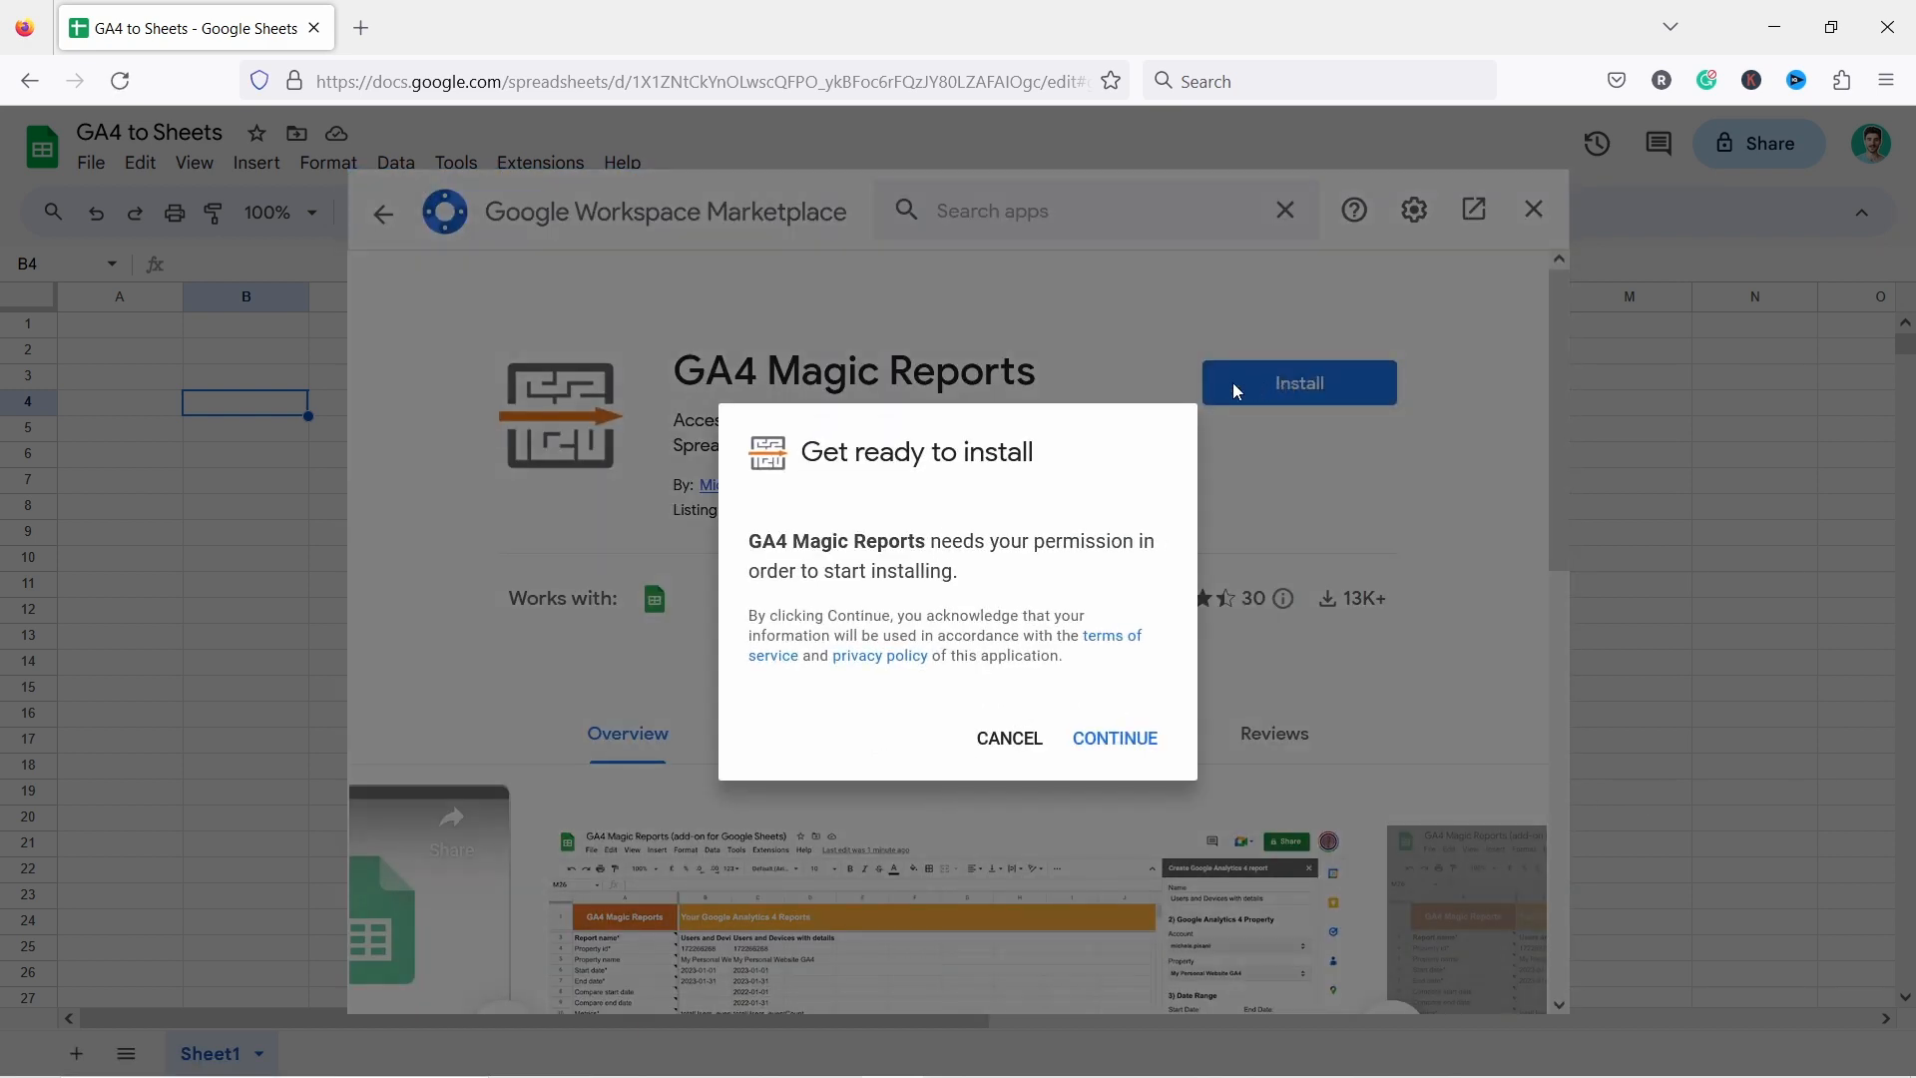
click(1126, 749)
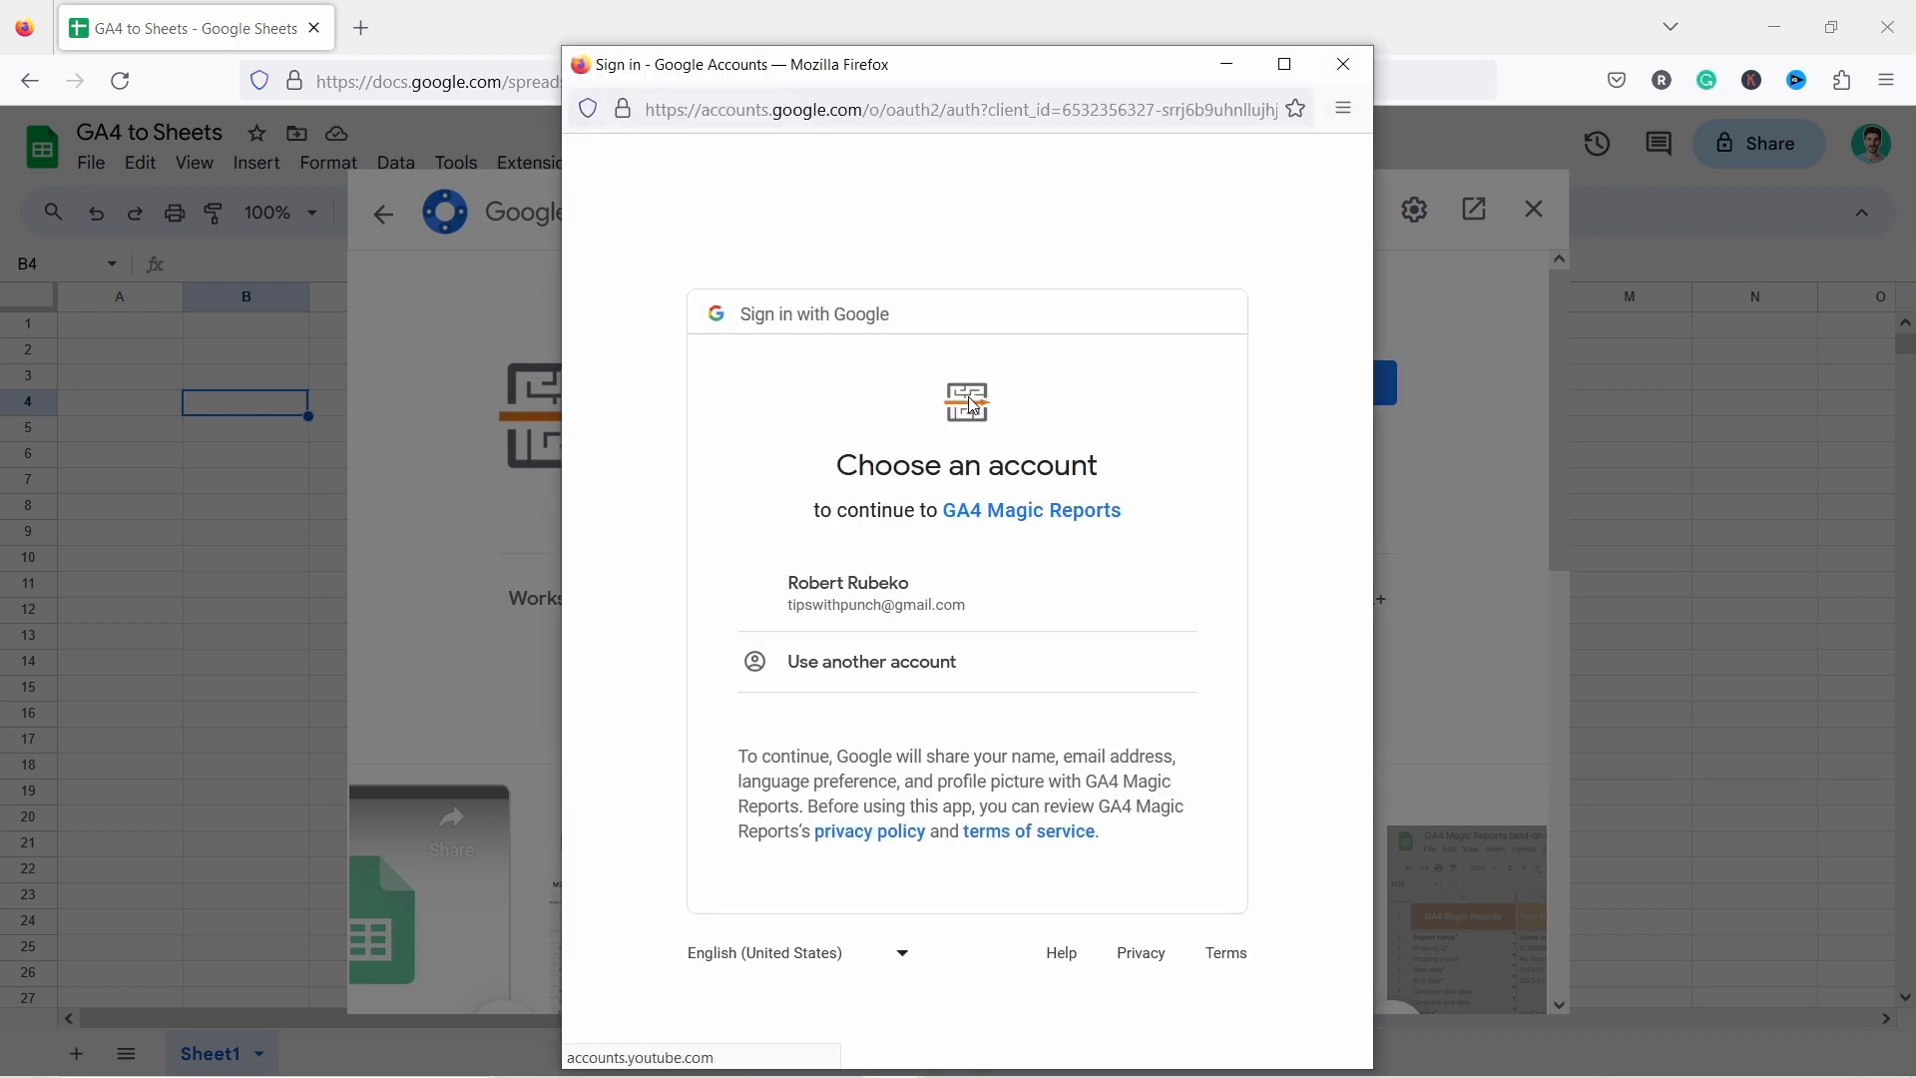
Sign in with the Google account, allow GA4 Magic Reports the requested access, and close the Marketplace.
click(860, 596)
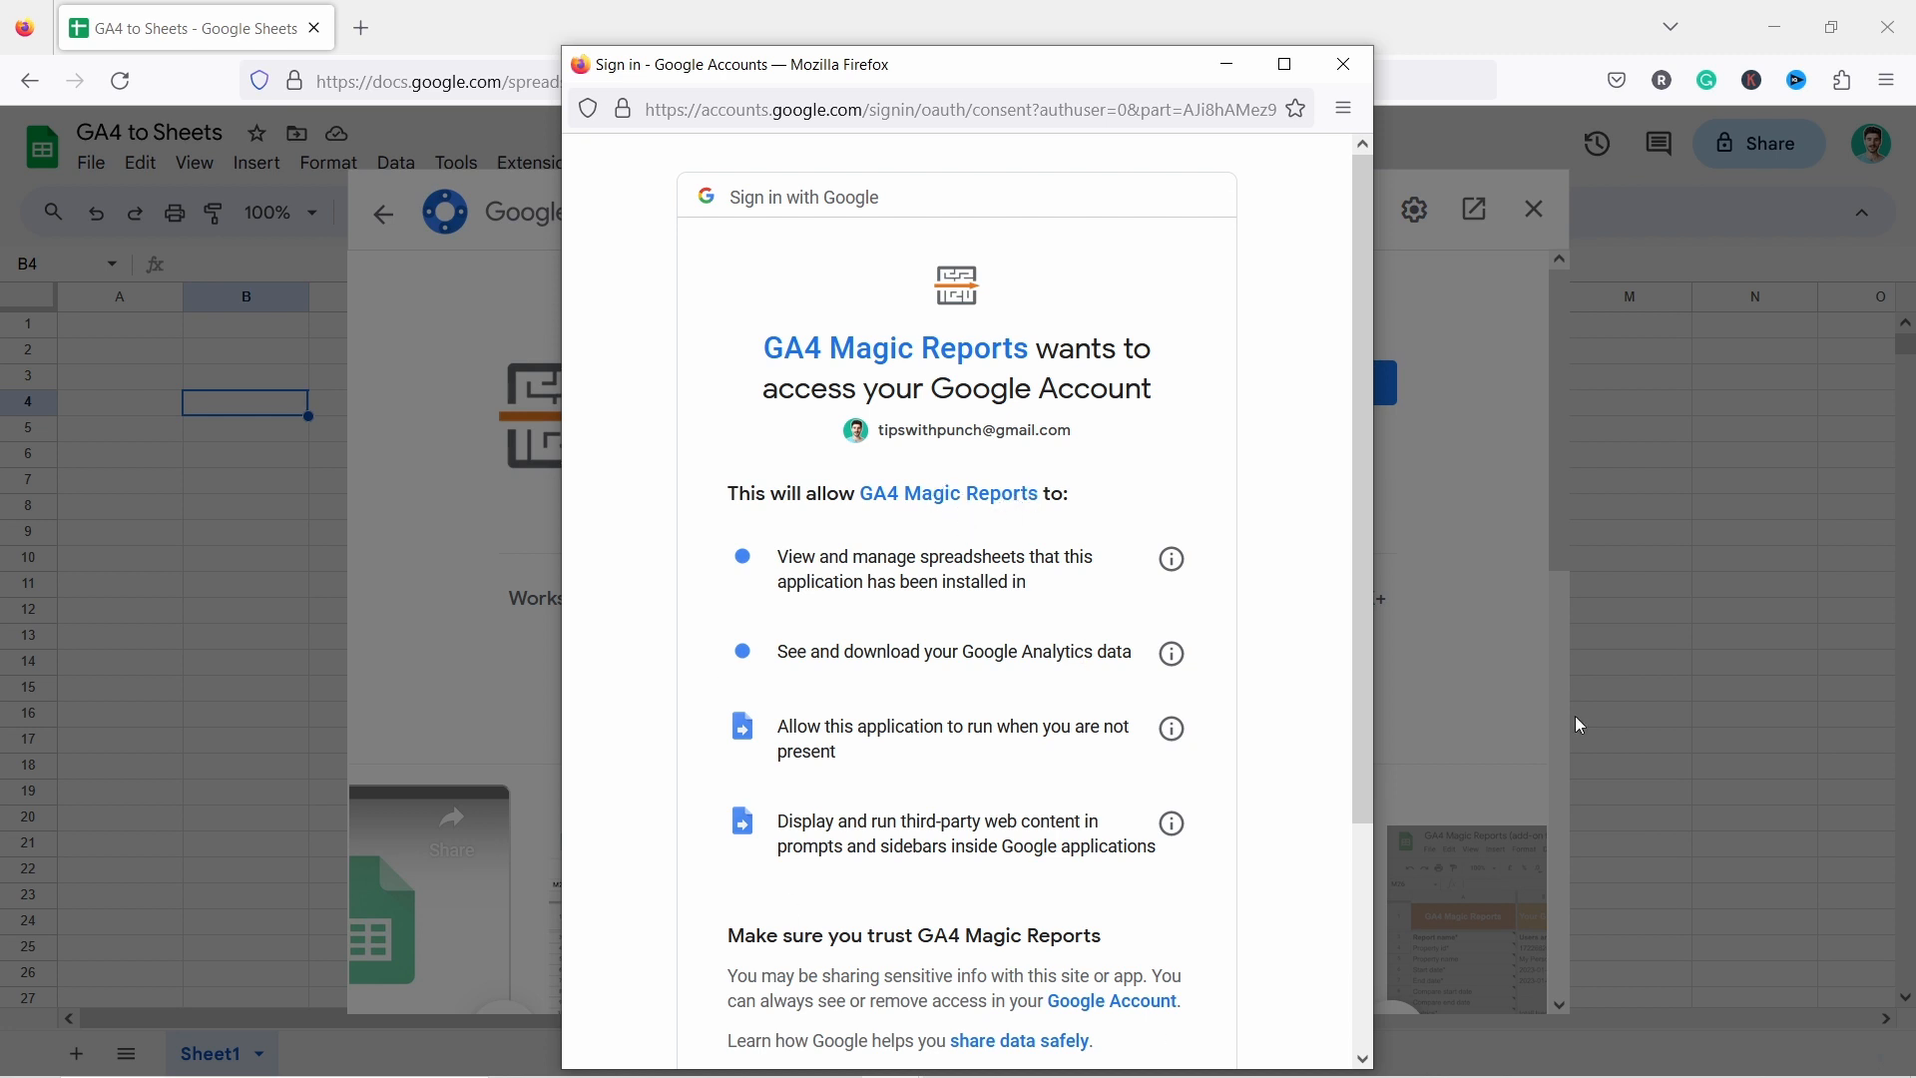
scroll(874, 557, down, 3)
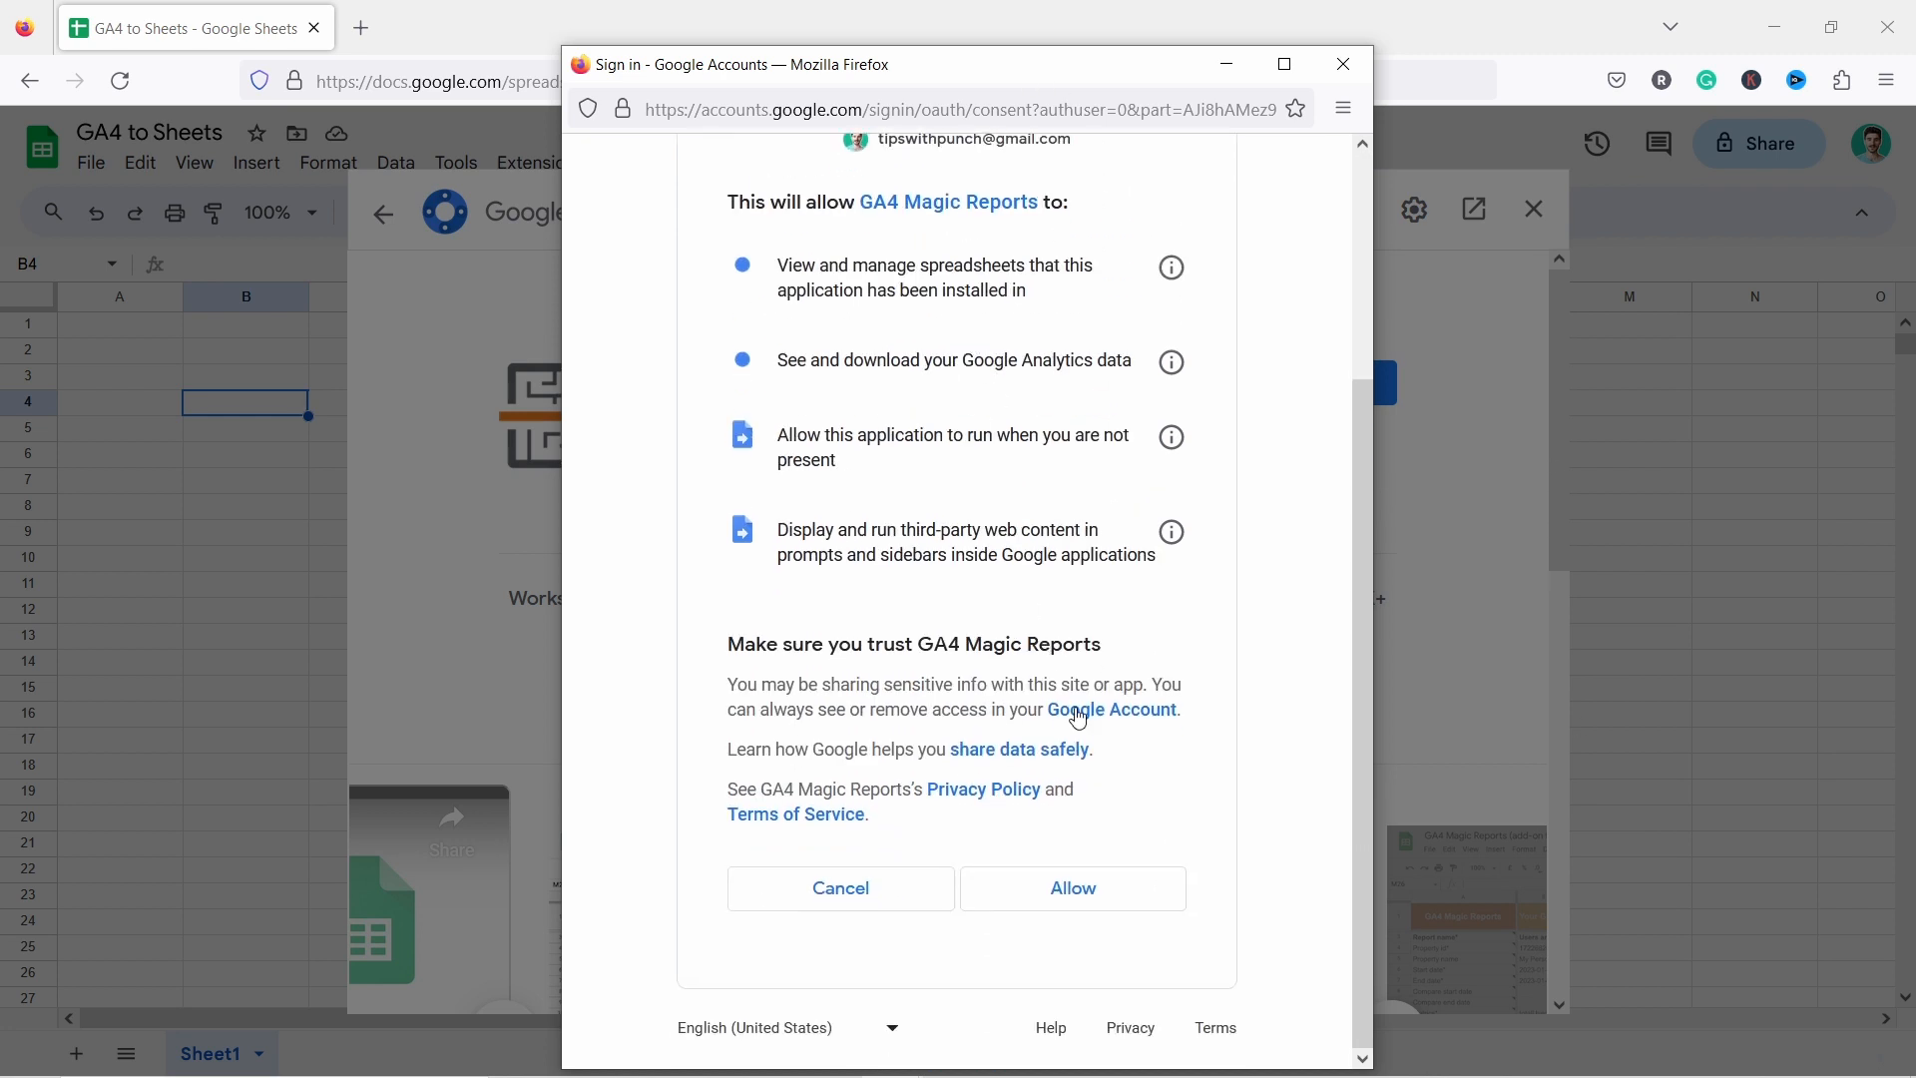
click(1107, 891)
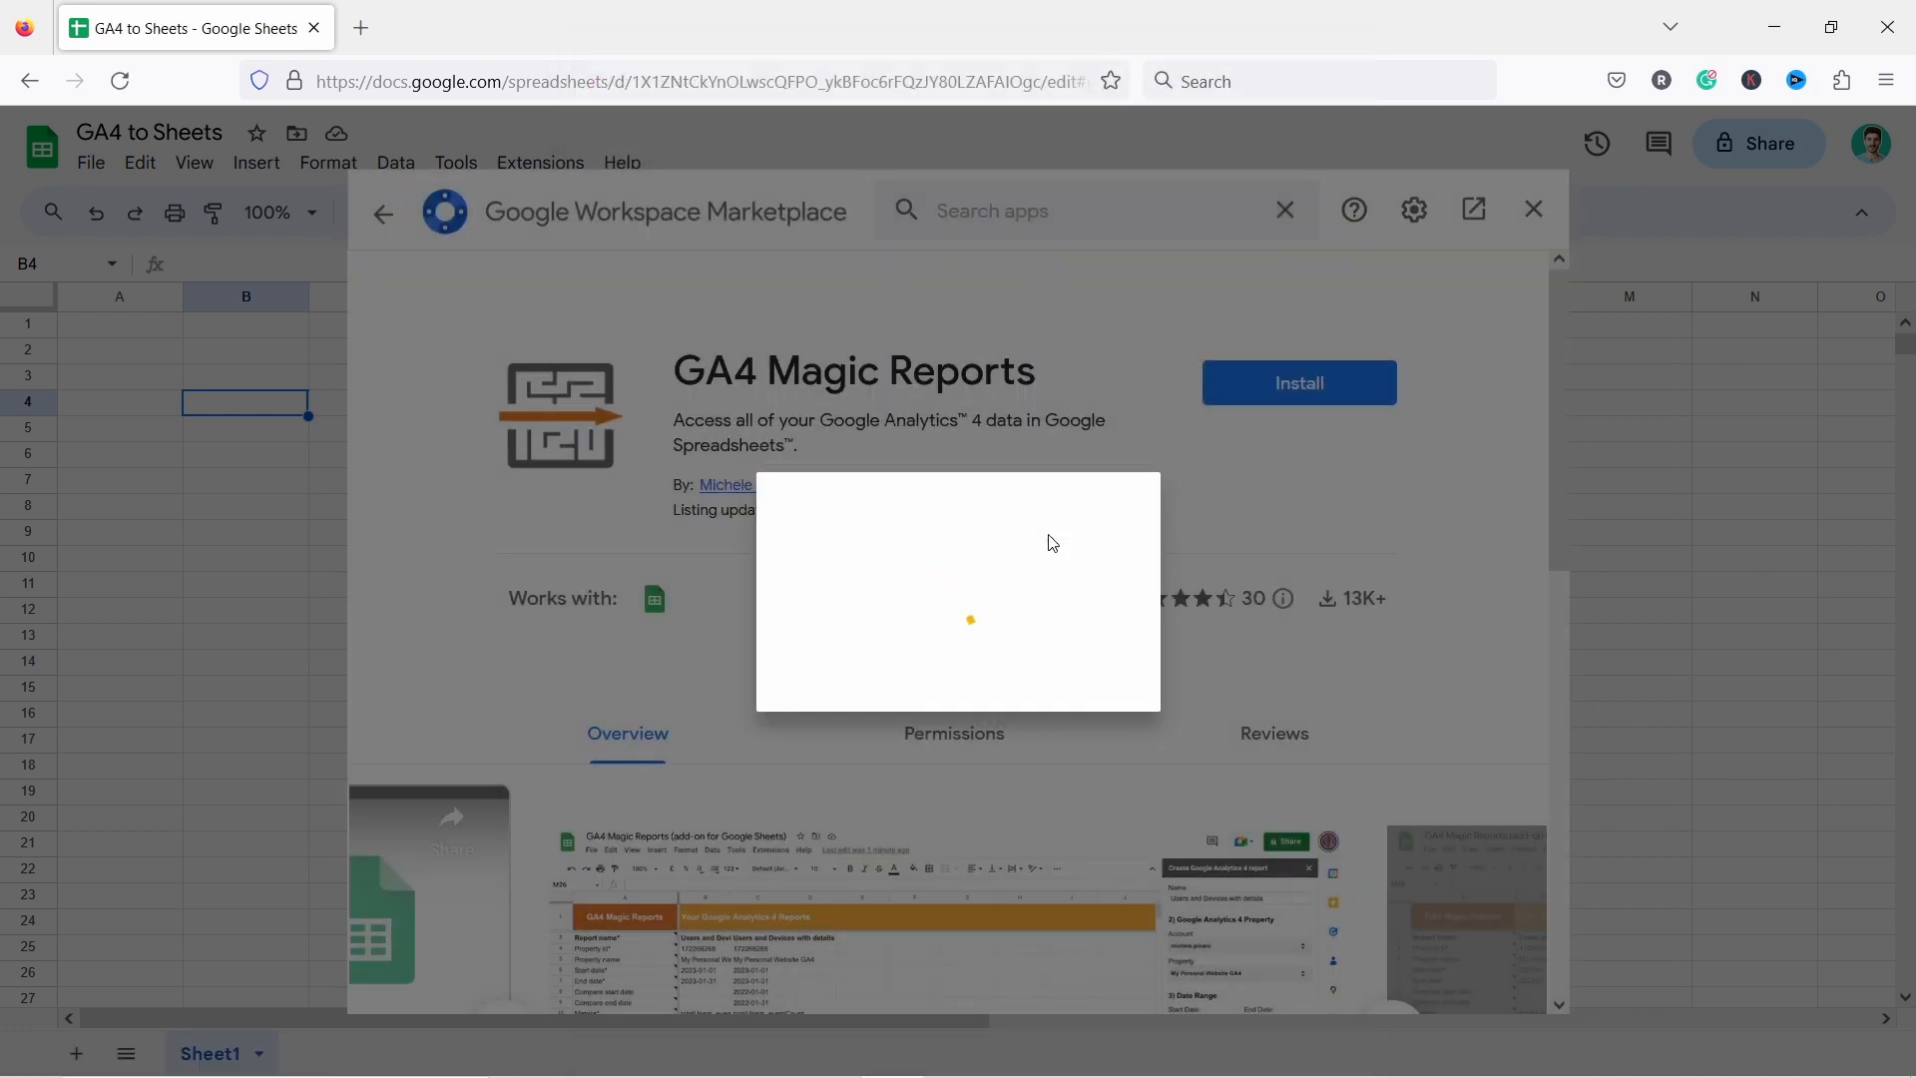
click(1154, 877)
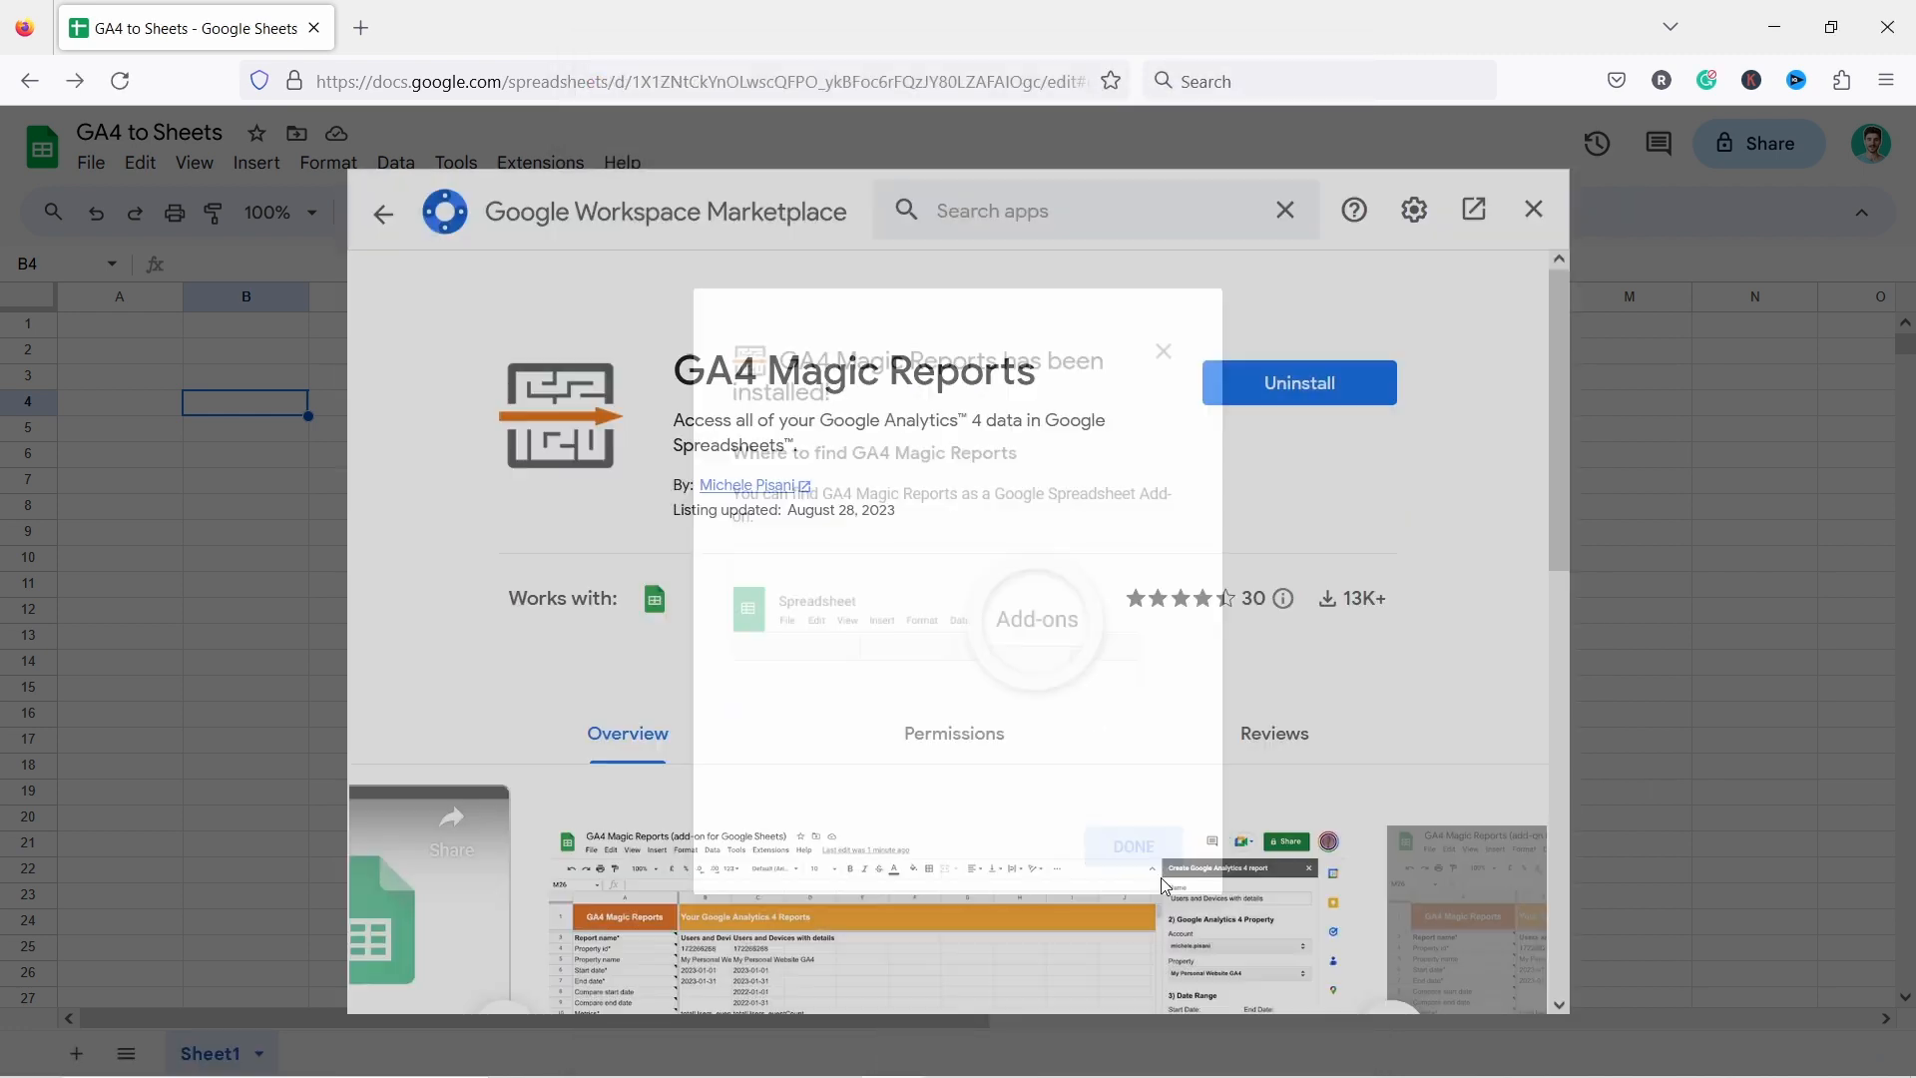
click(1532, 209)
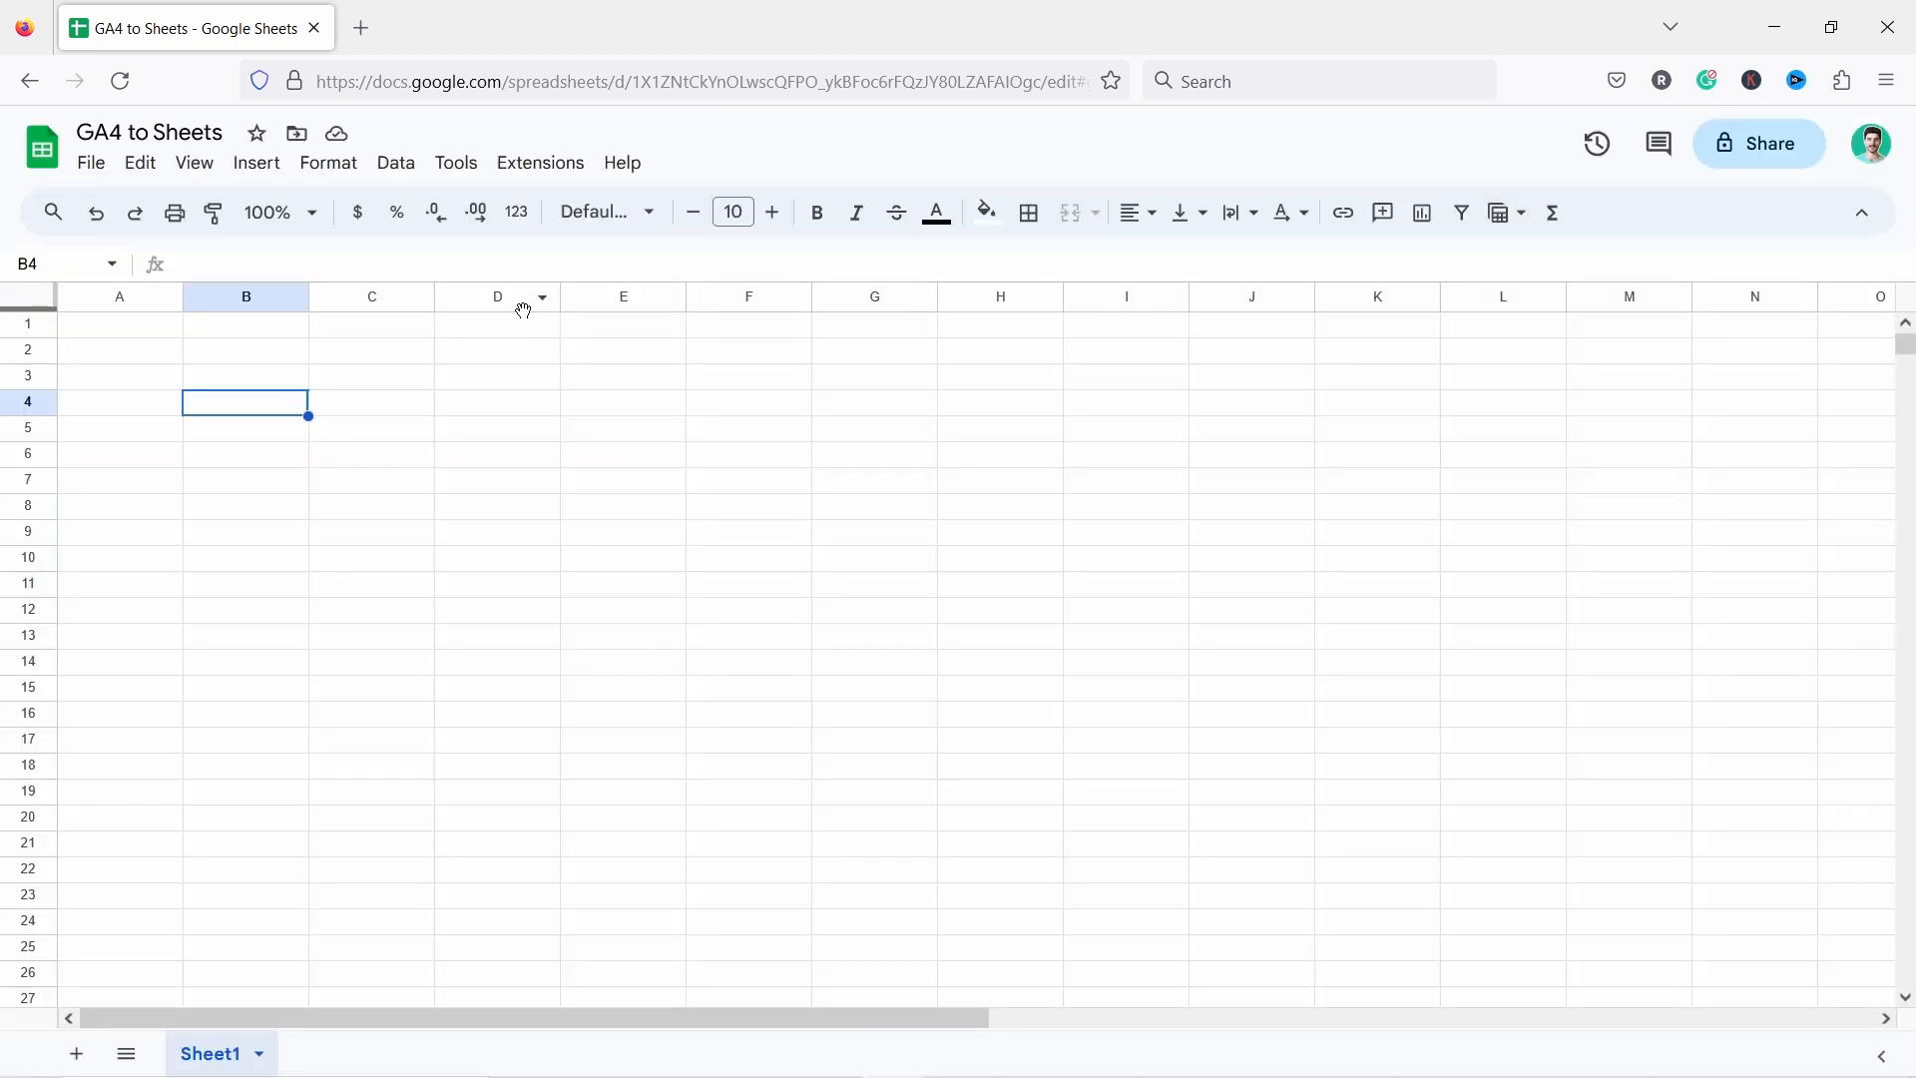
Start creating a new report with the GA4 Magic Reports extension.
click(546, 165)
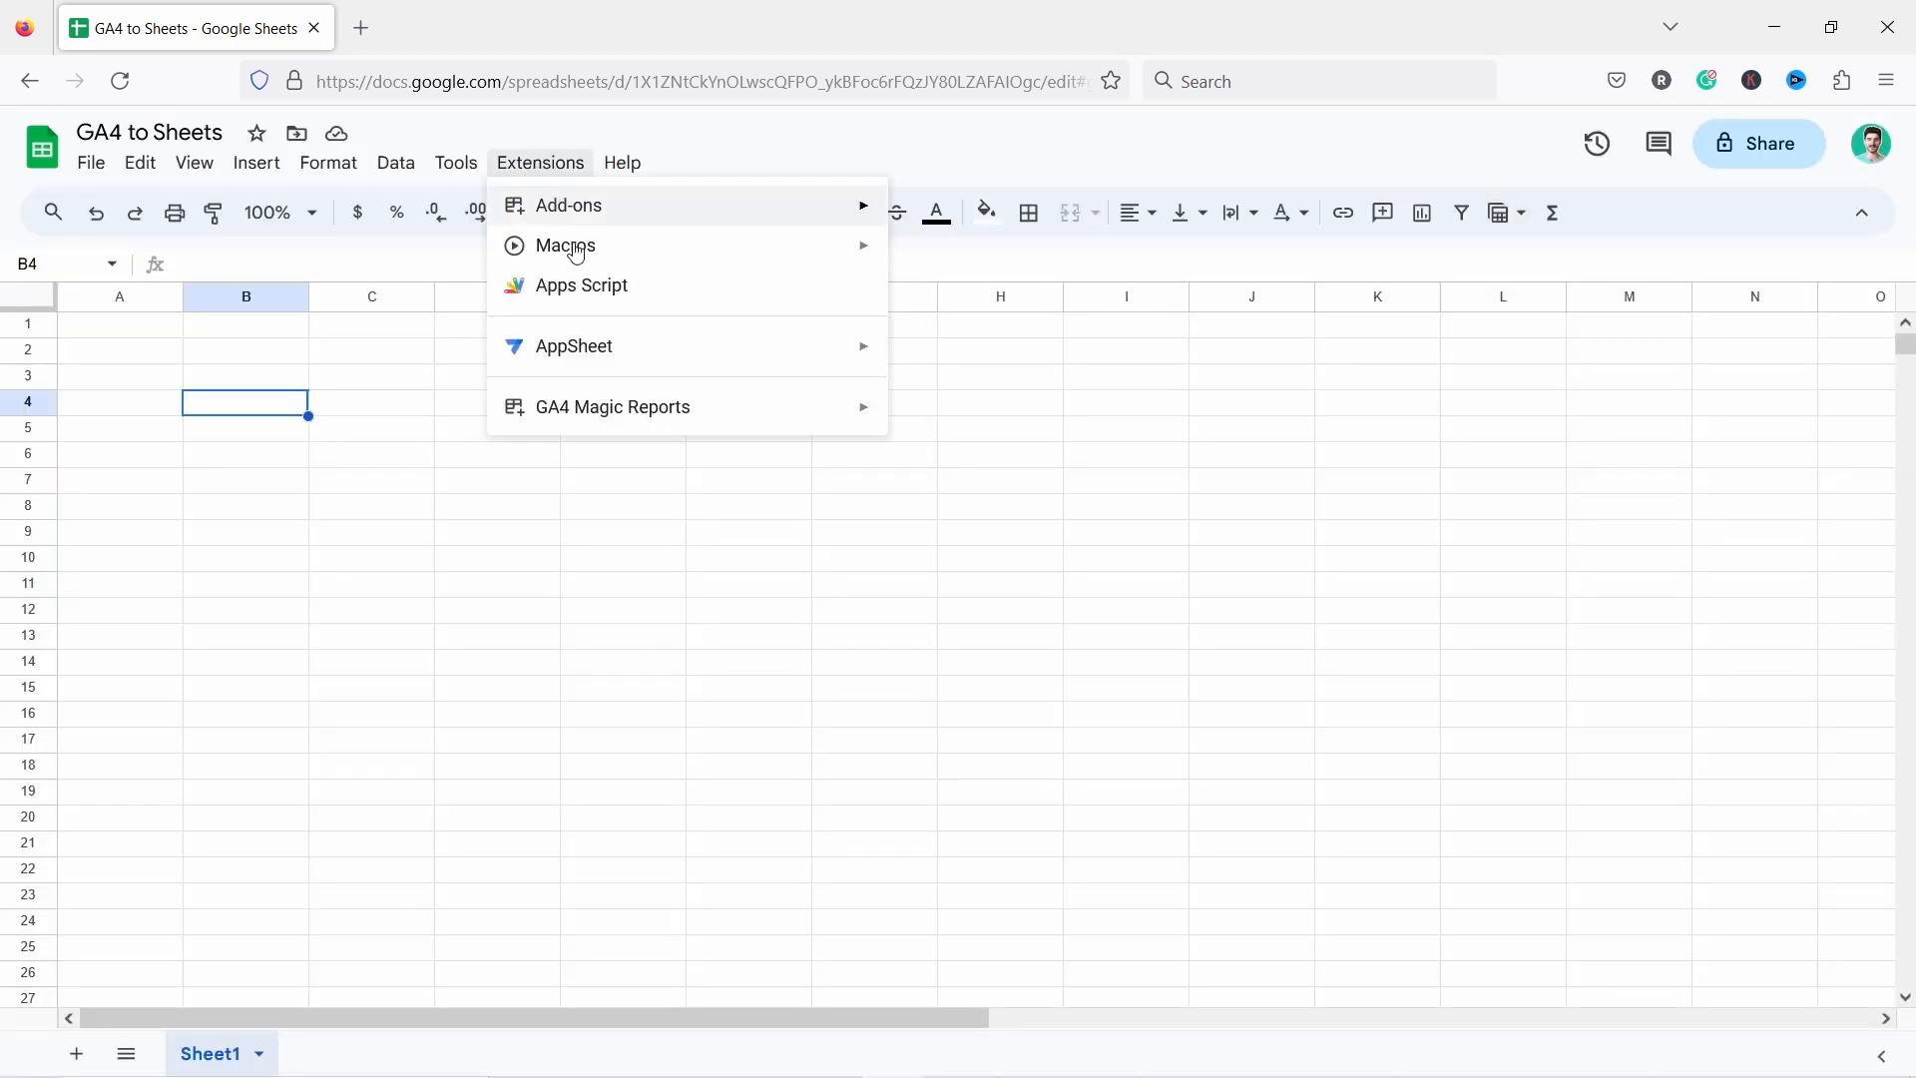
mouse_move(558, 423)
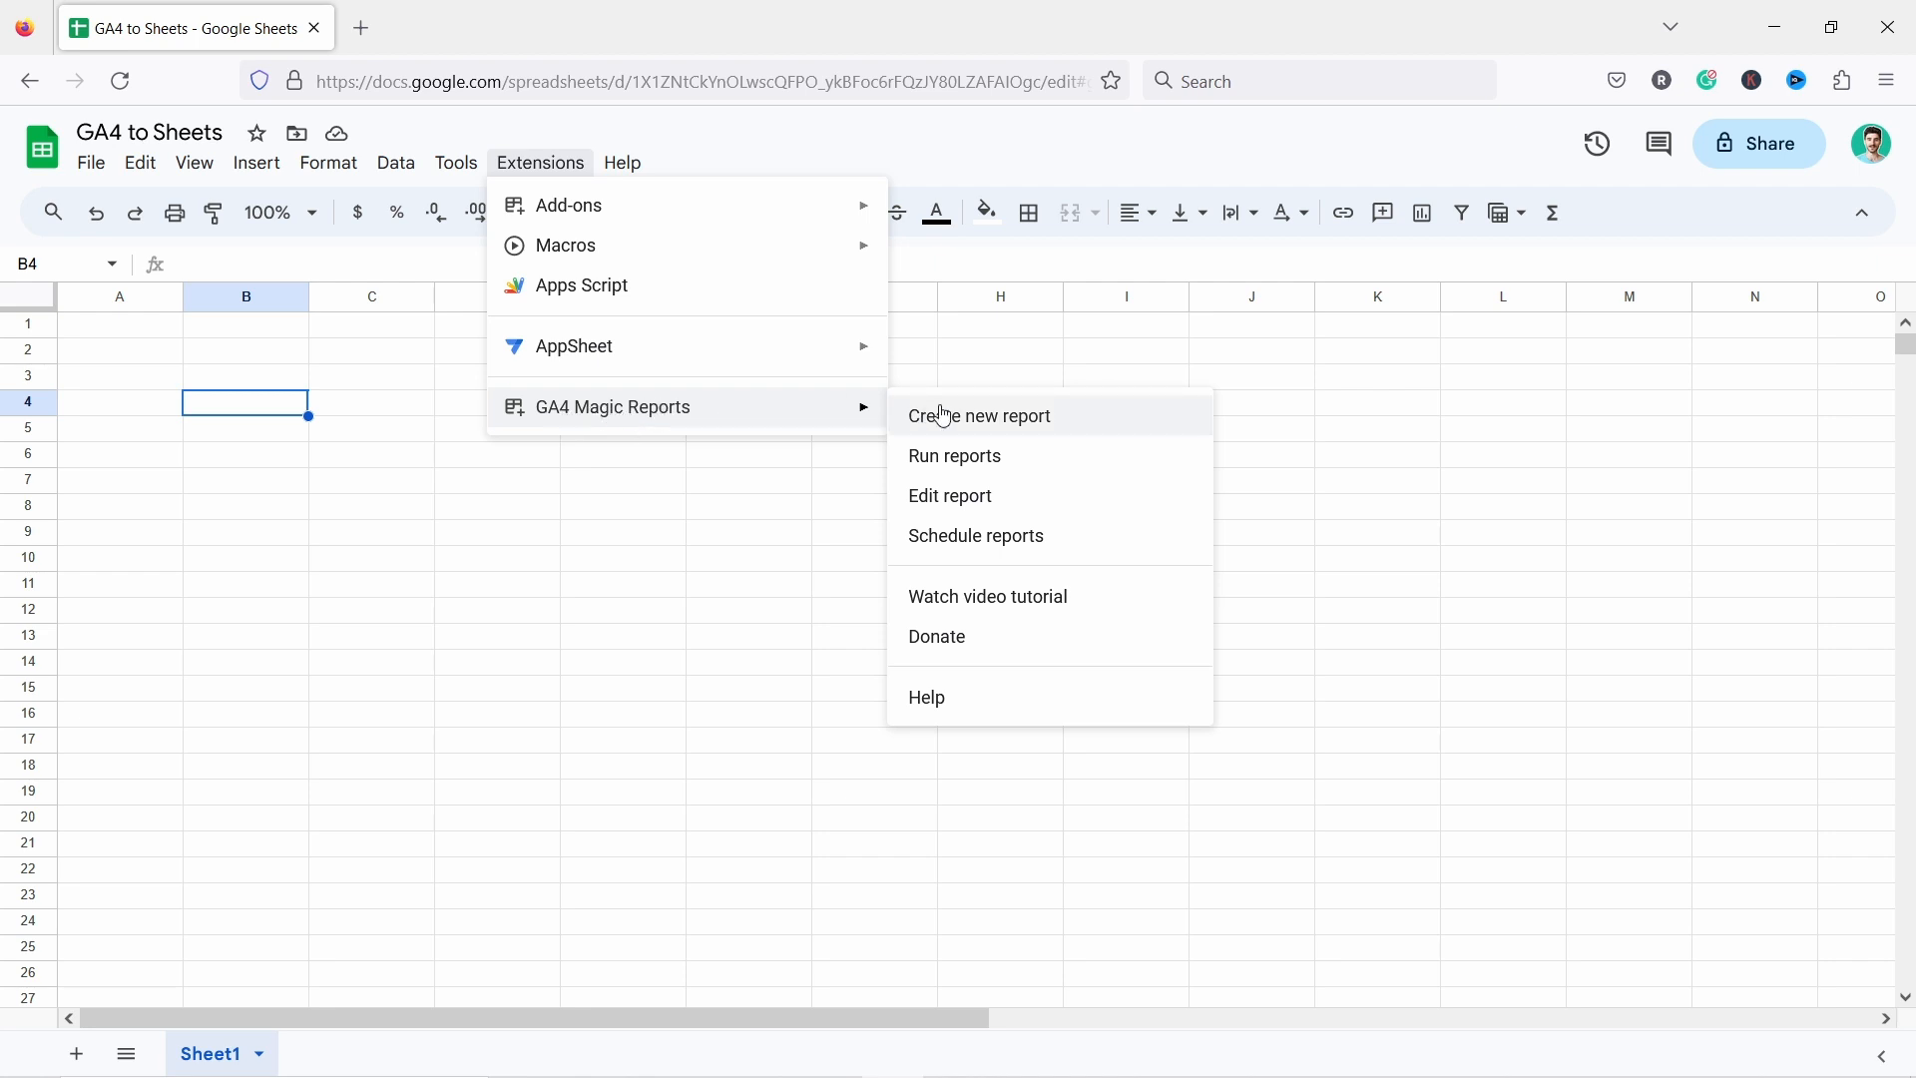
click(976, 419)
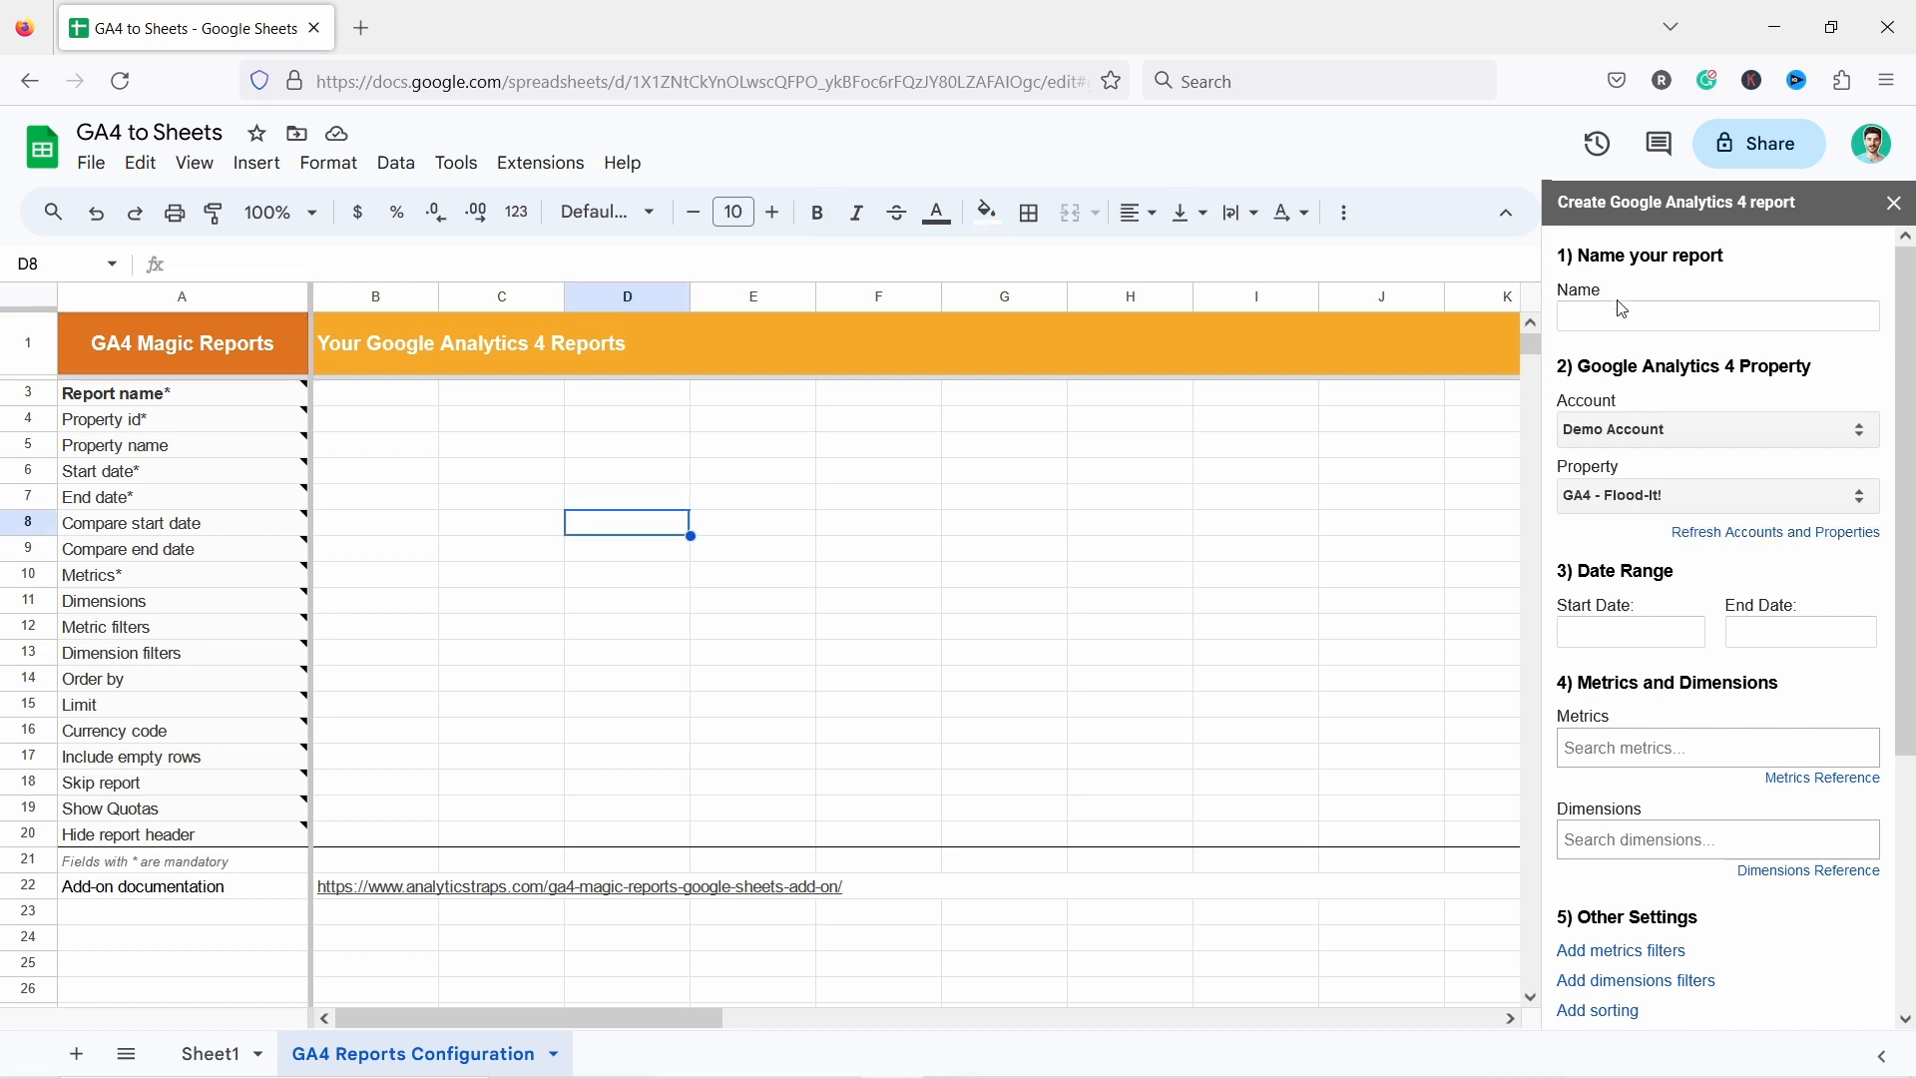
Name the report Landing page status last month.
click(1620, 309)
text(Landing page last month)
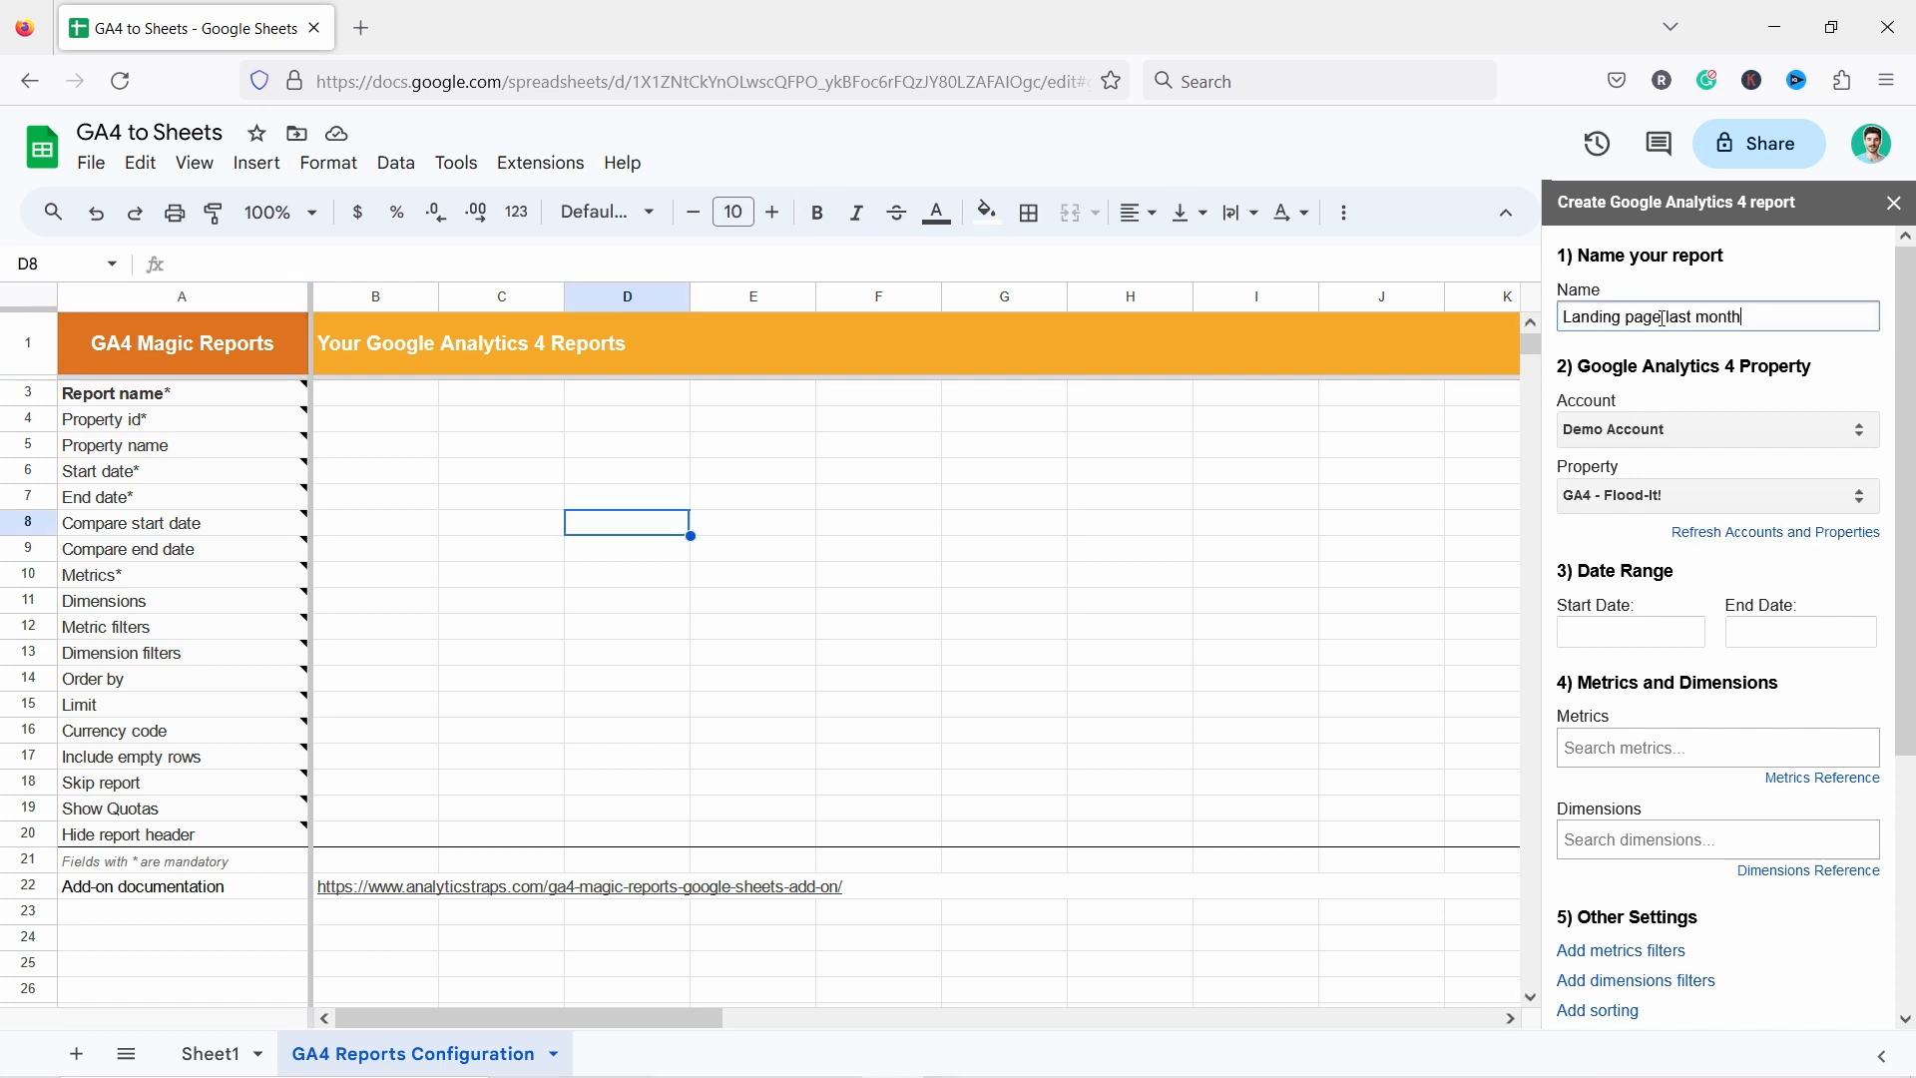
click(1660, 317)
text(status last month)
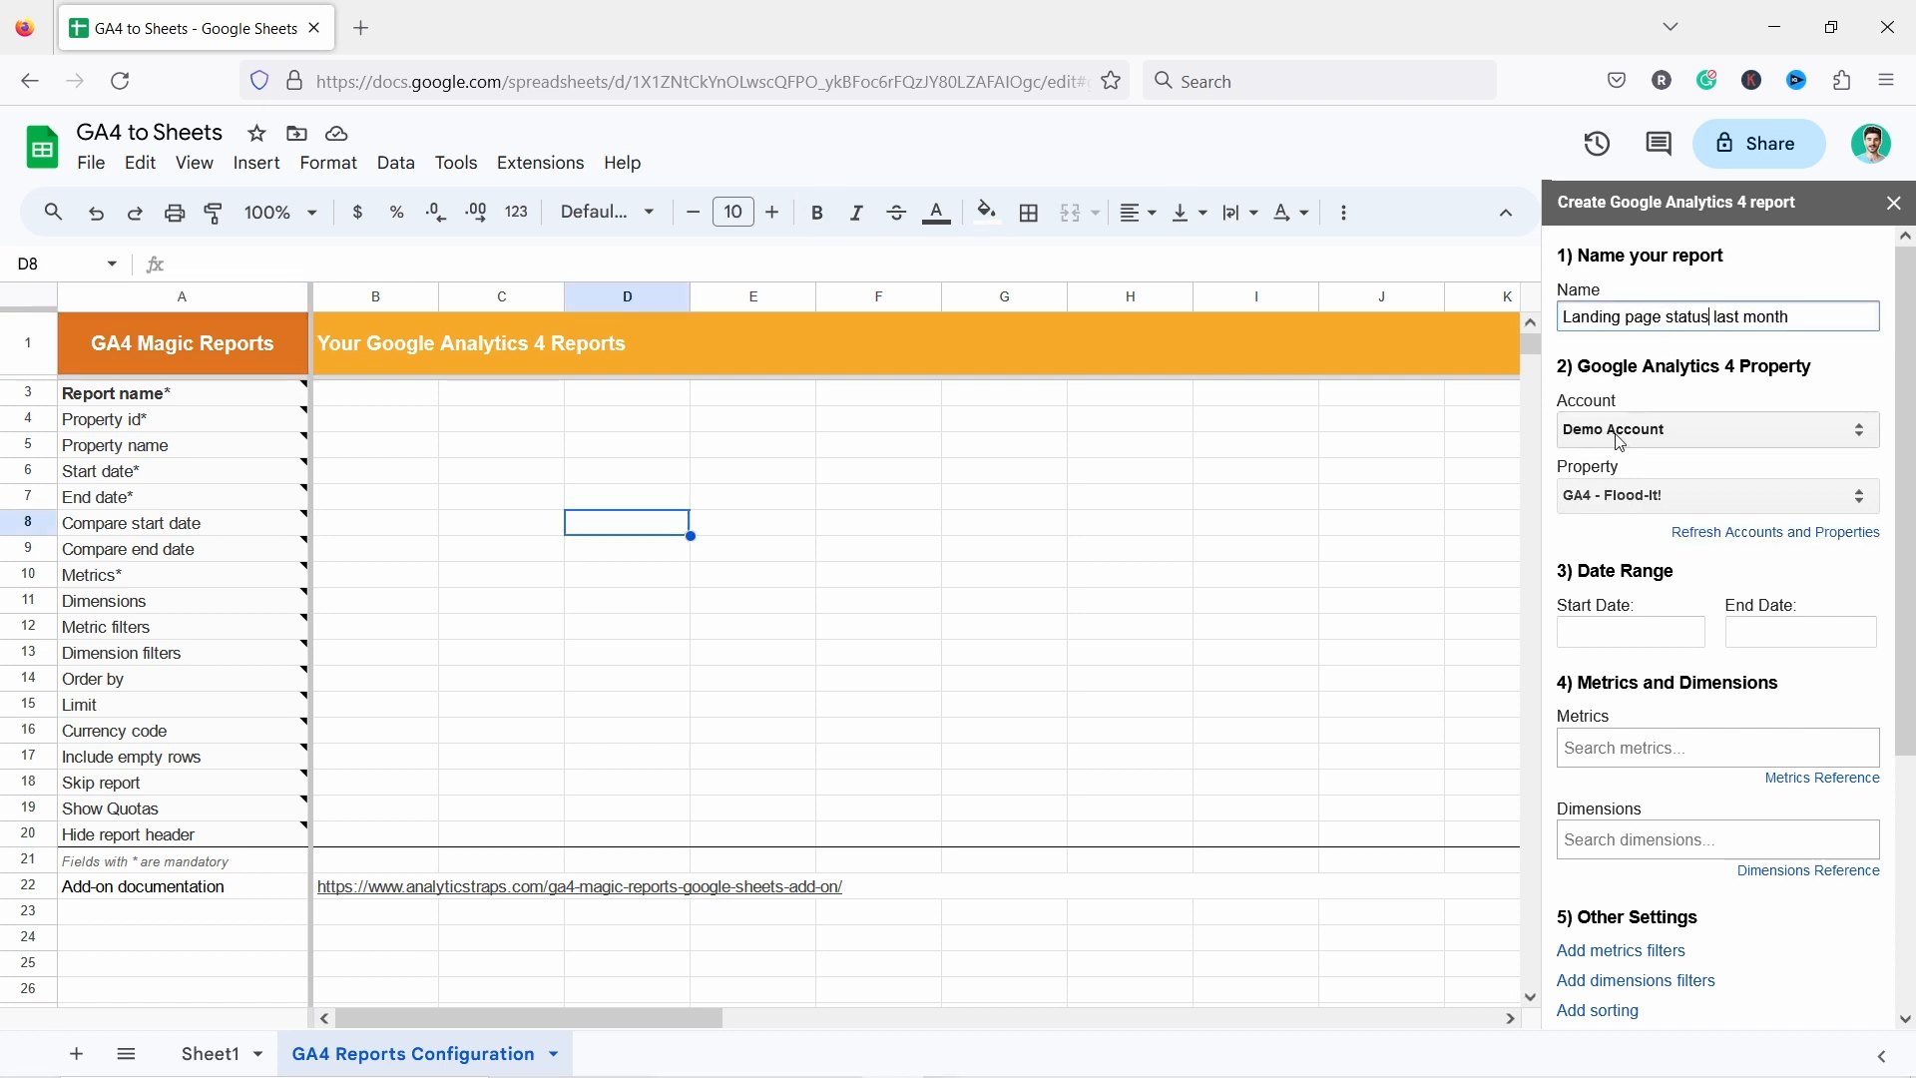
Select the PunchSalad account and the punchsalad - GA4 property for the report.
click(1621, 434)
click(1605, 491)
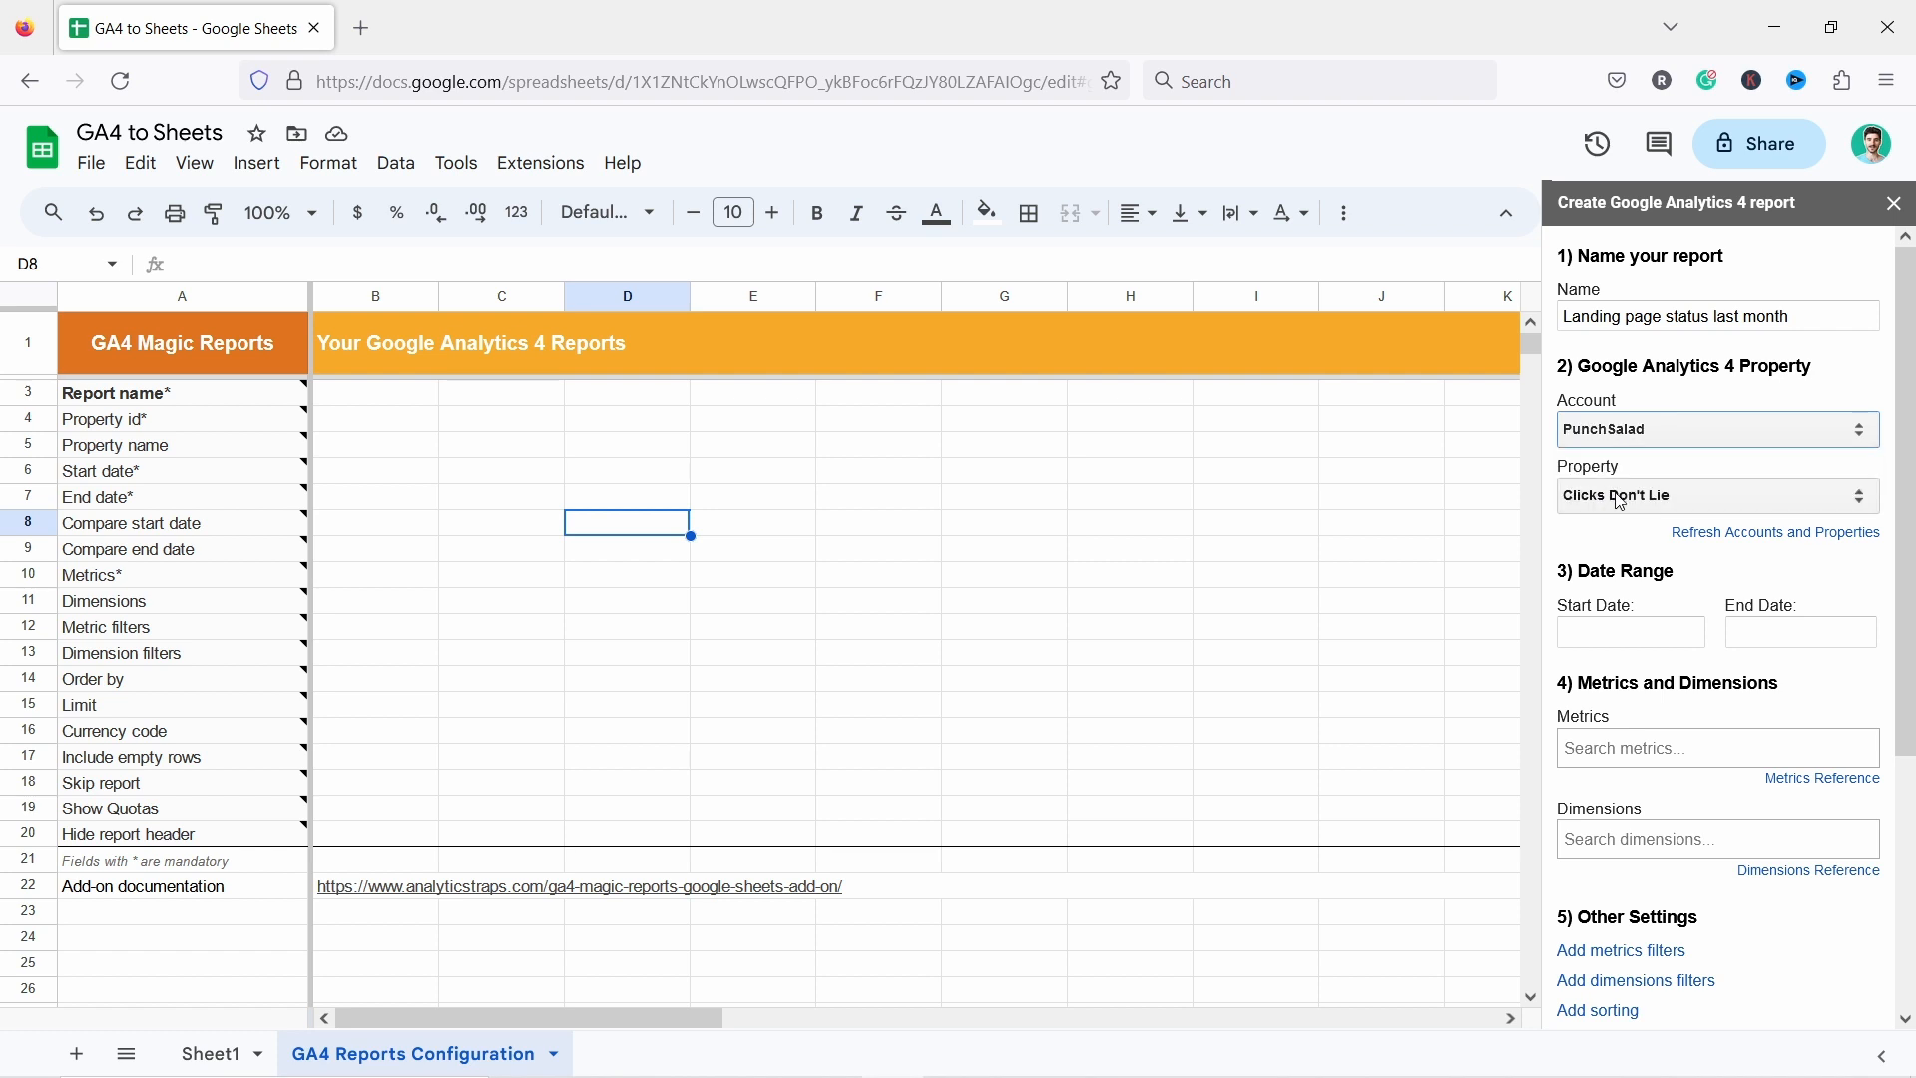
click(1628, 497)
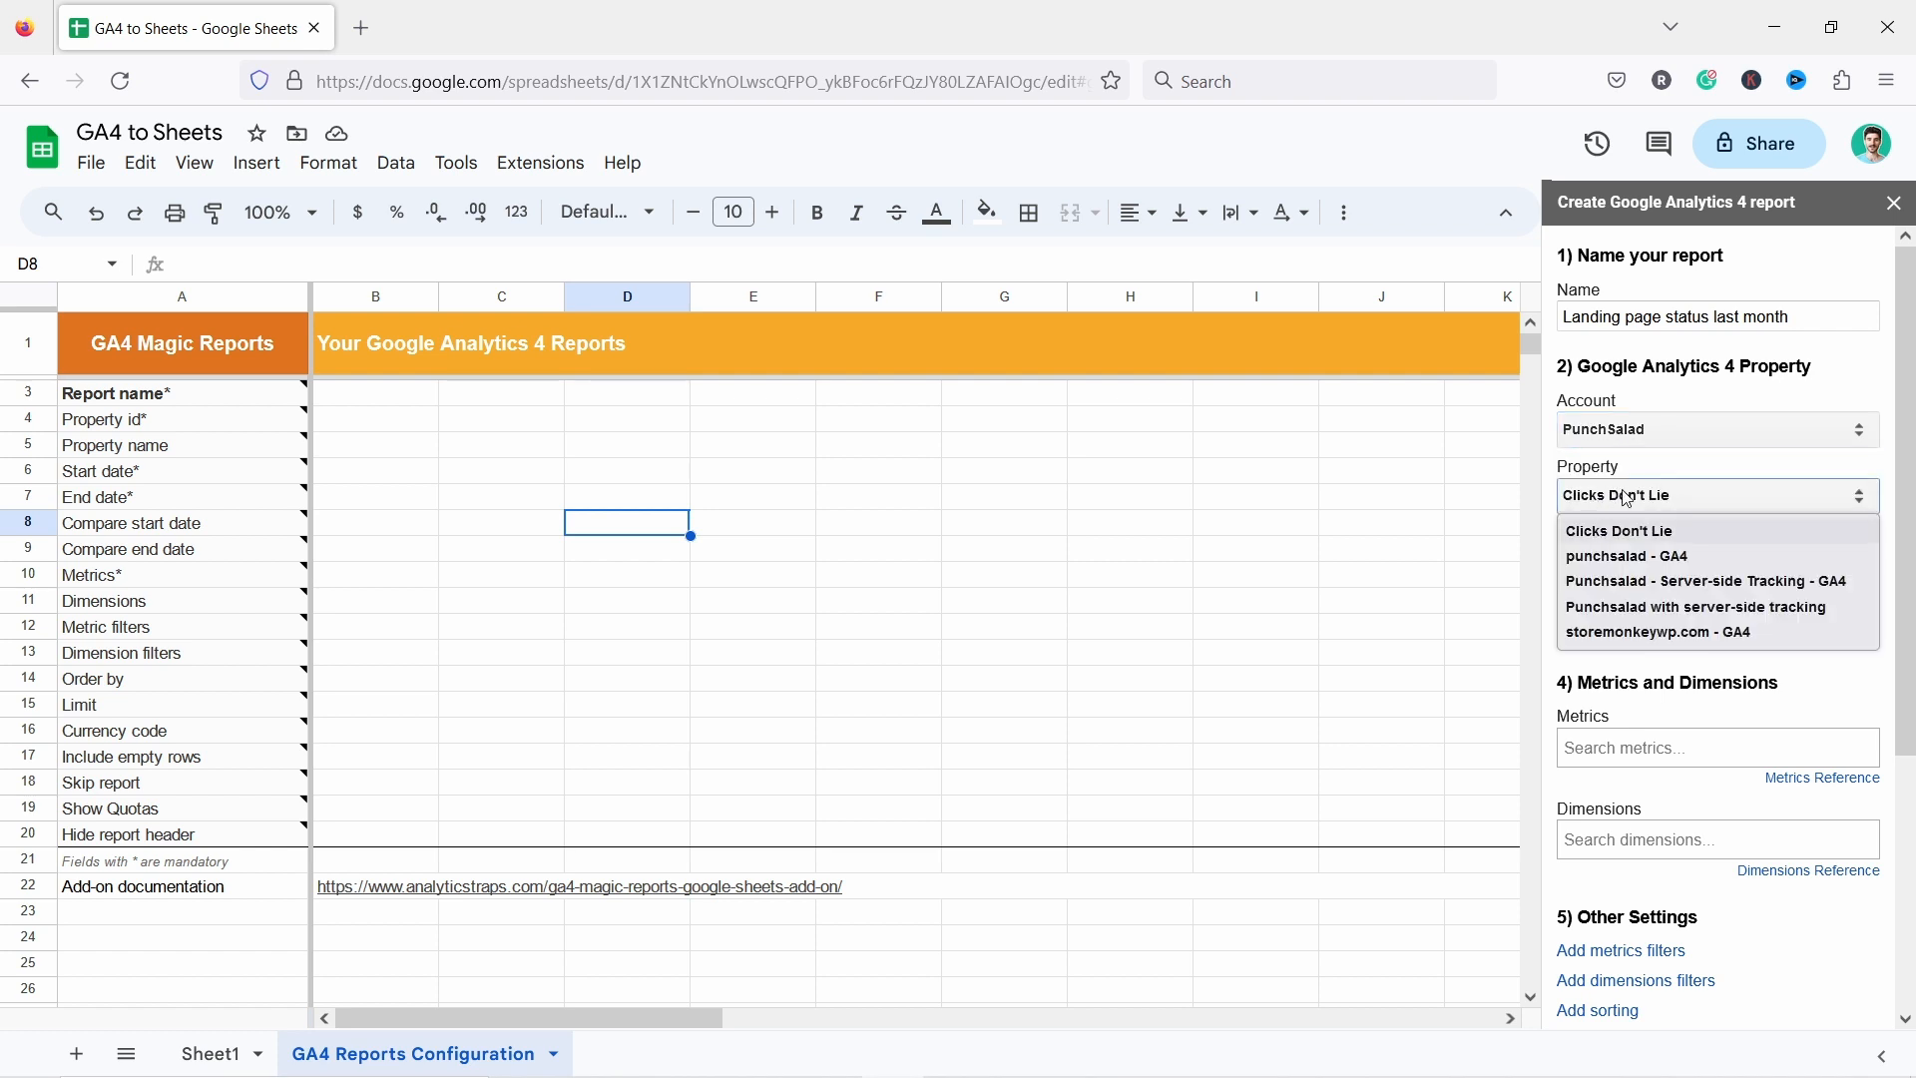
click(1636, 560)
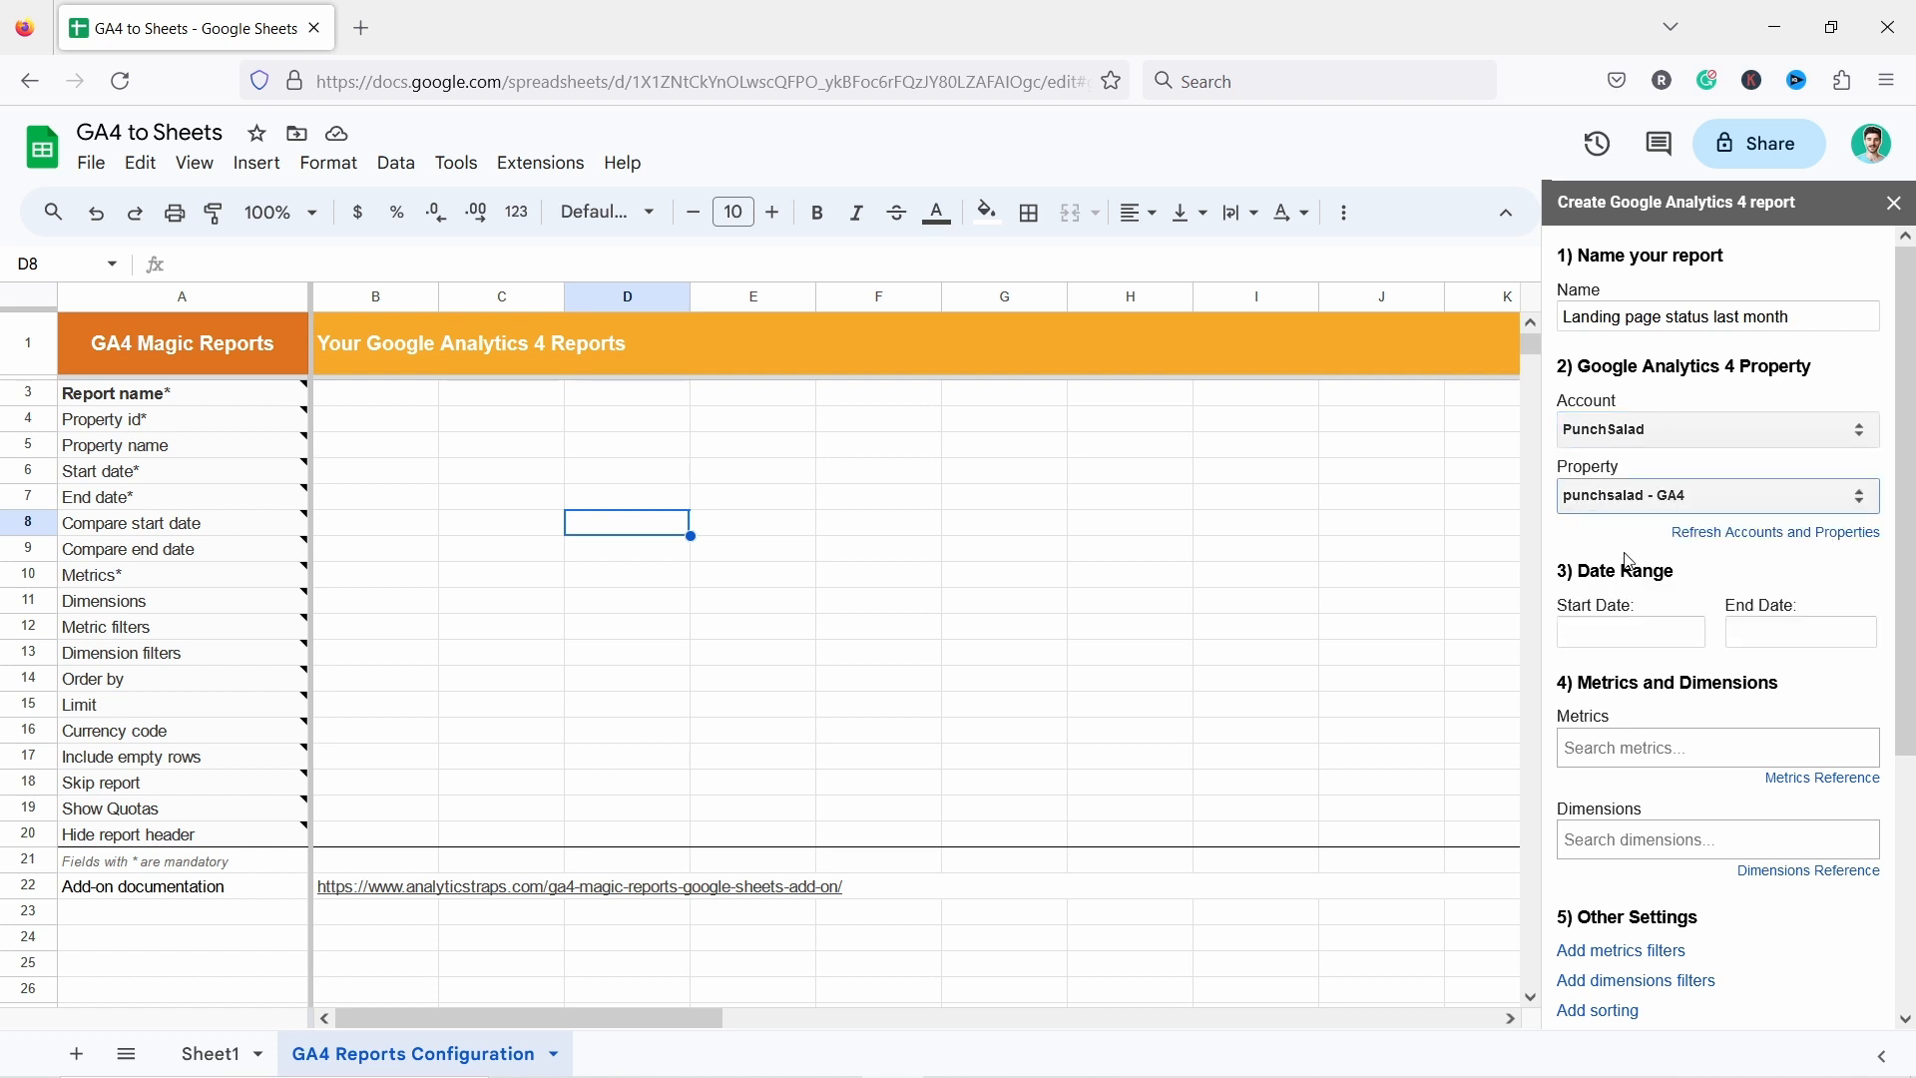
Set the report date range from 2023-08-01 to 2023-08-31.
click(1610, 629)
click(1578, 671)
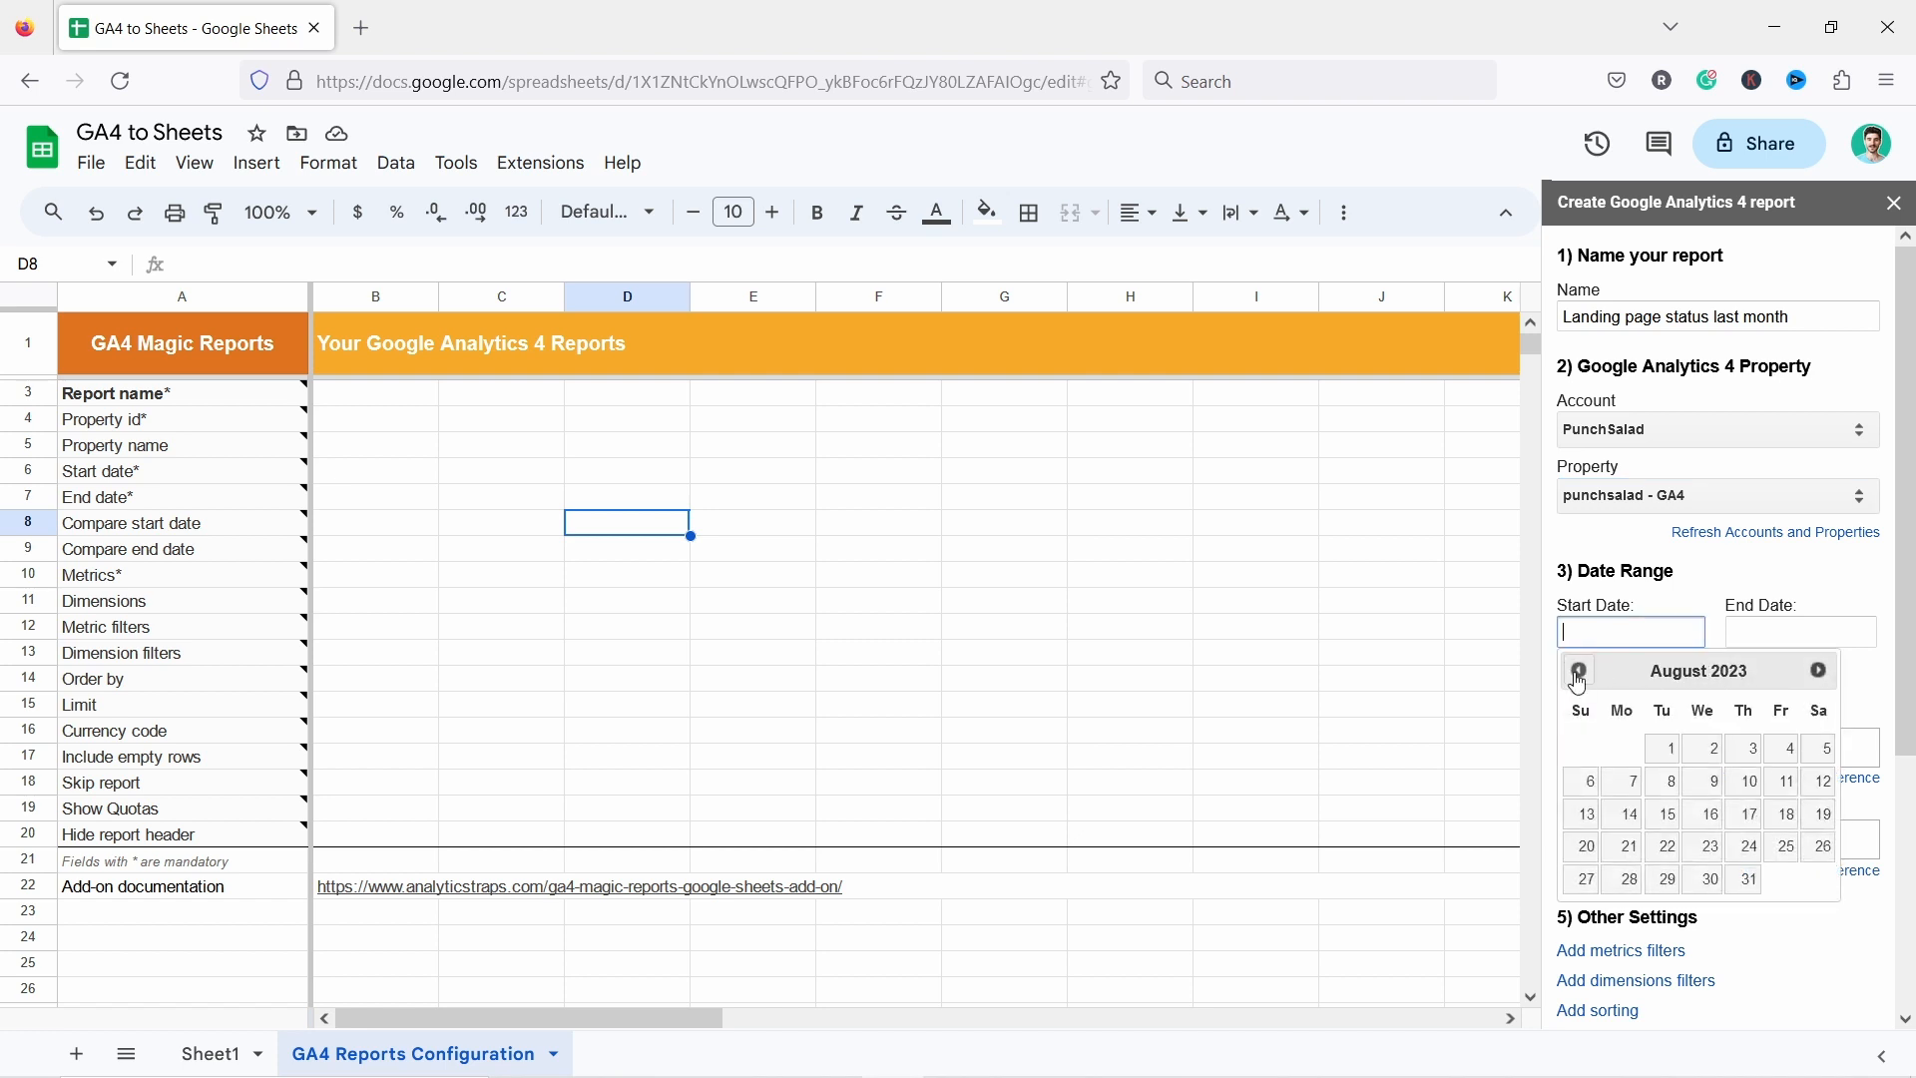
click(1679, 750)
click(1783, 623)
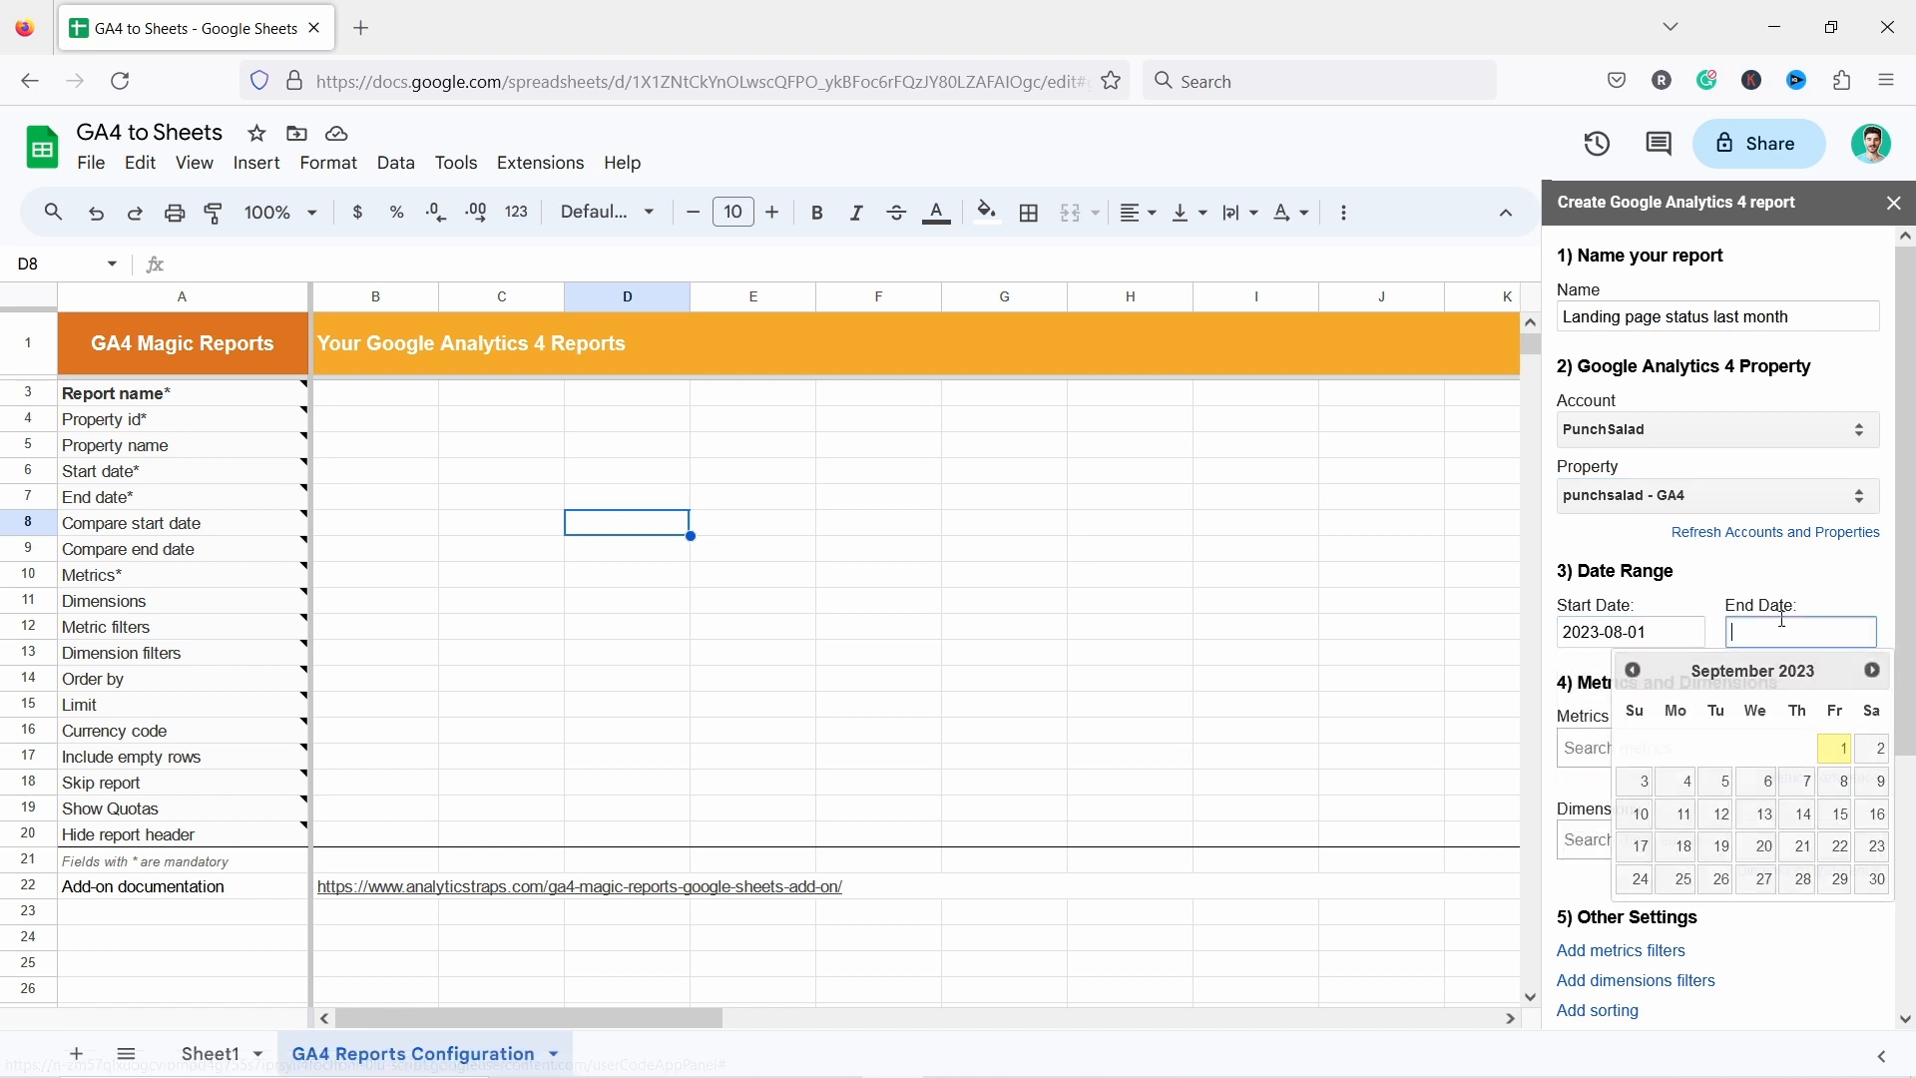
click(1632, 670)
click(1802, 880)
Add Sessions, Engagement rate and Average session duration as the report's metrics.
click(1644, 750)
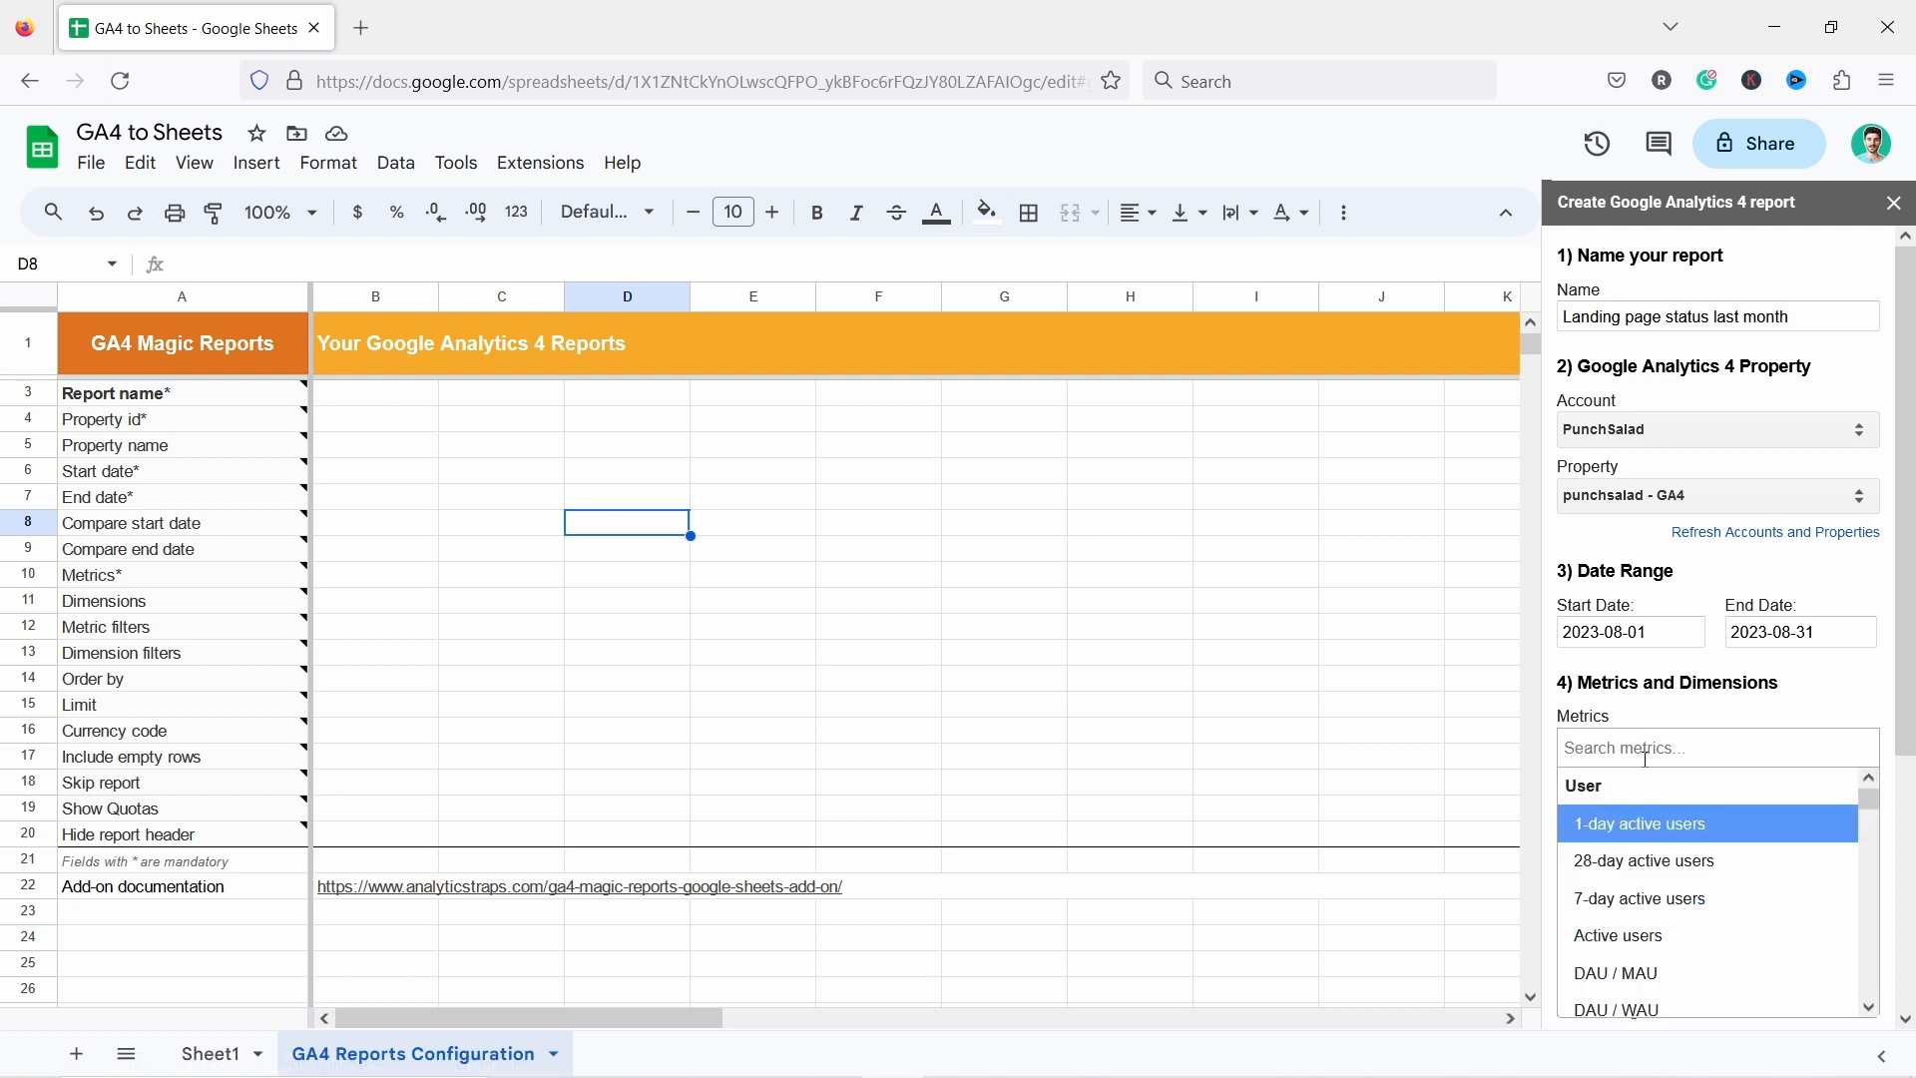
text(sess)
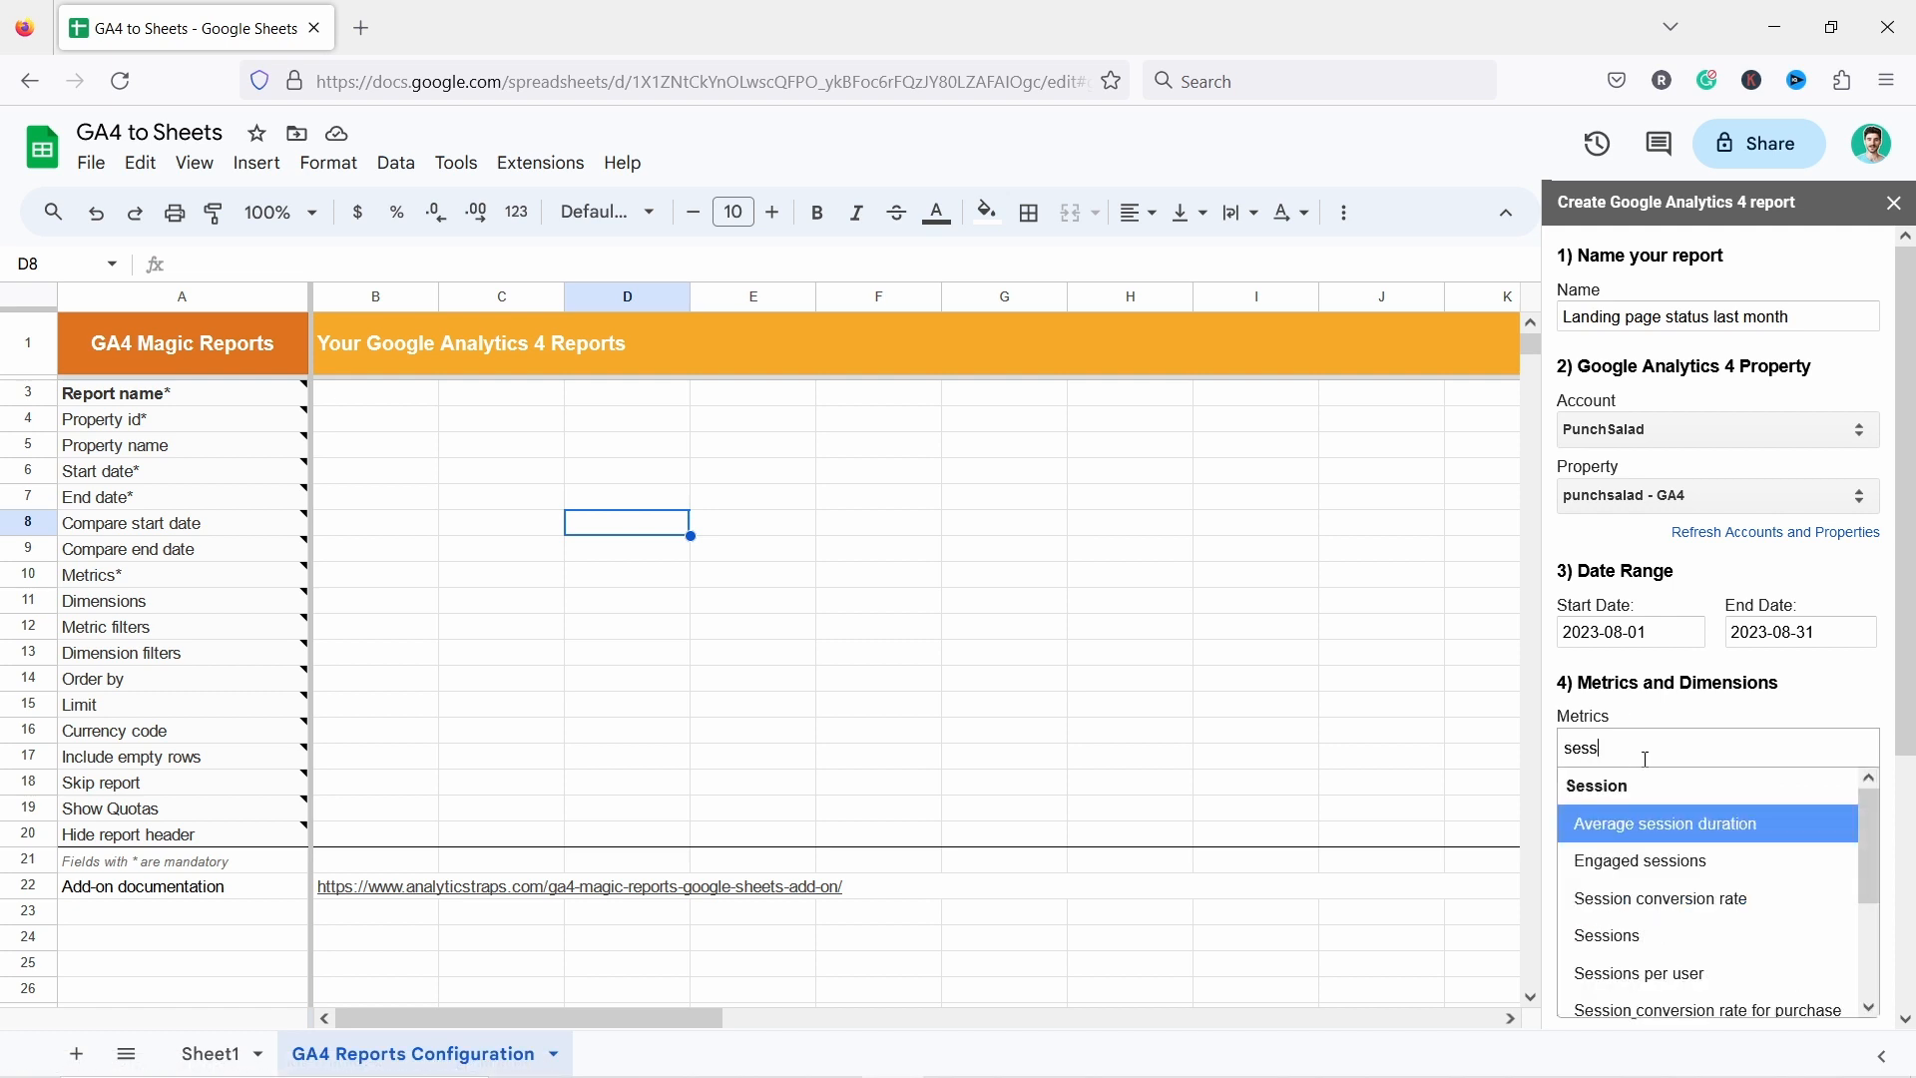
text(ions)
click(1671, 861)
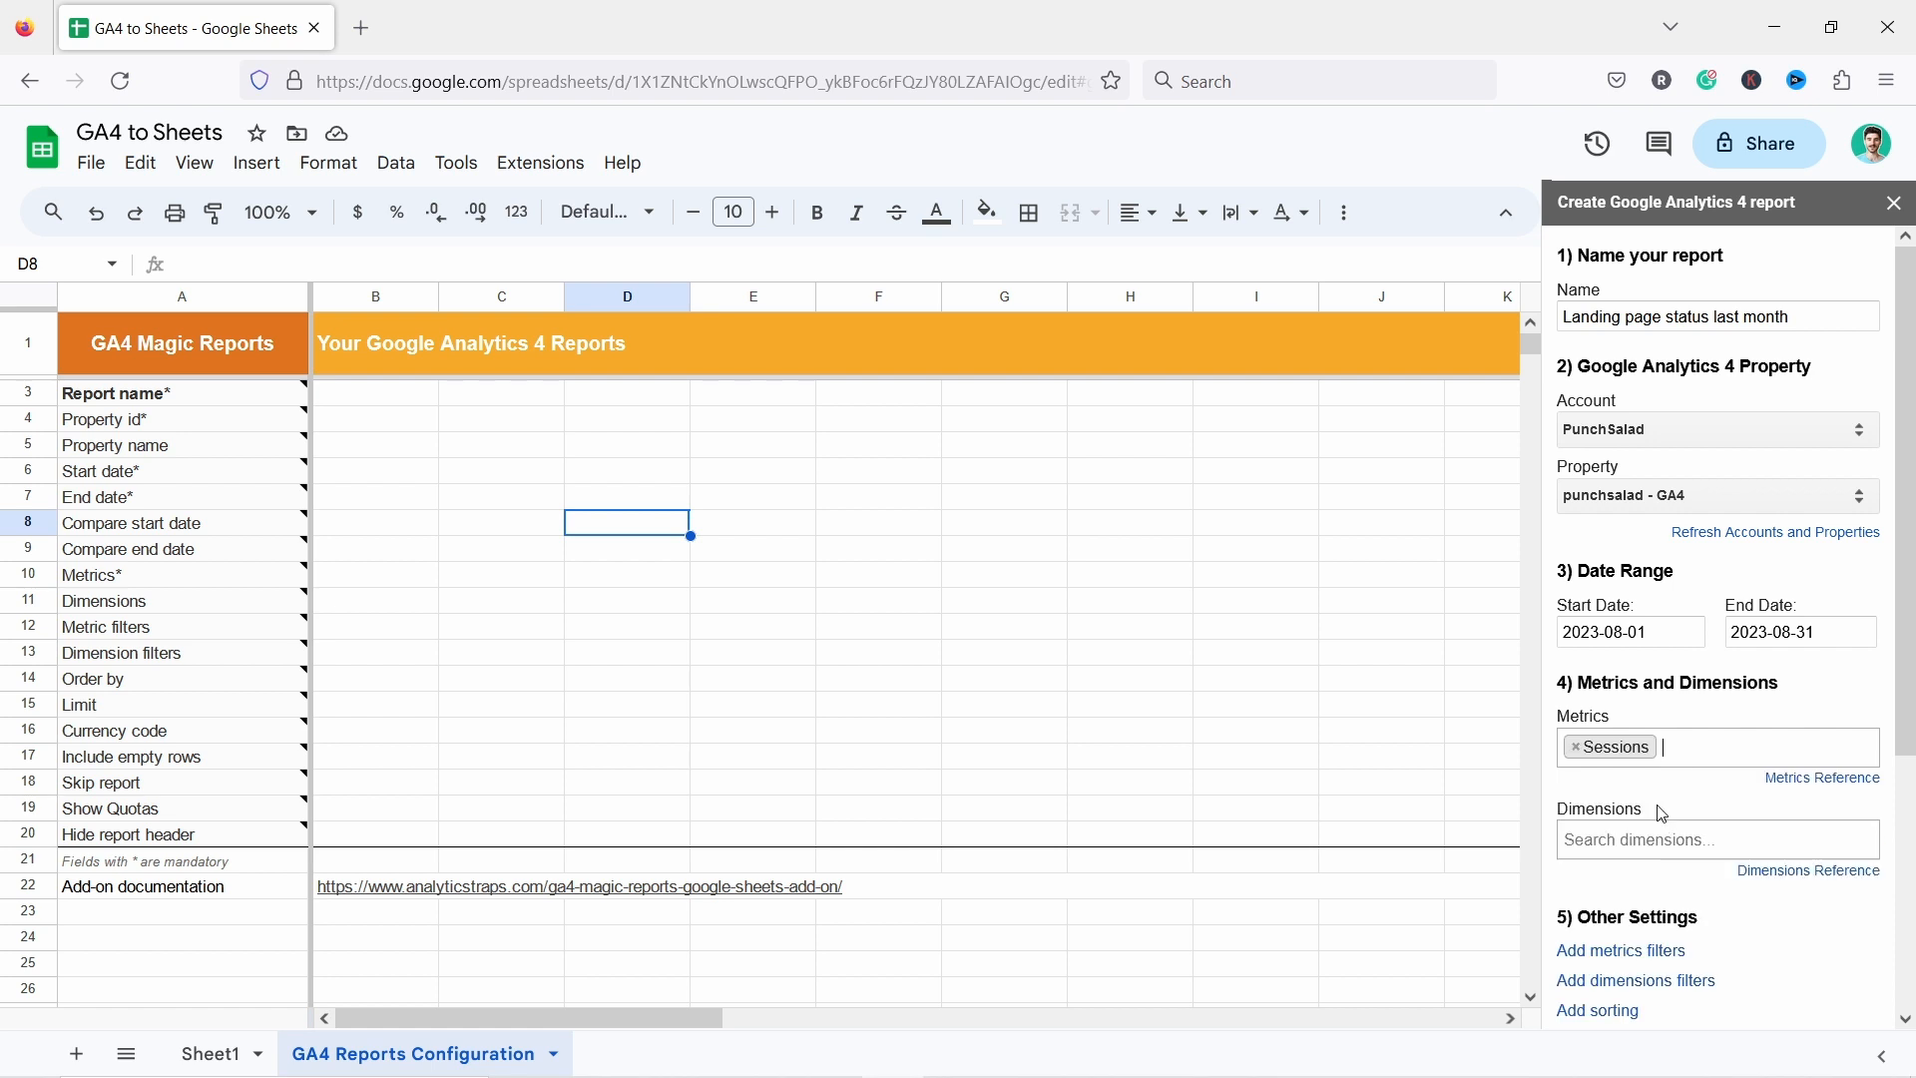
text(engageme)
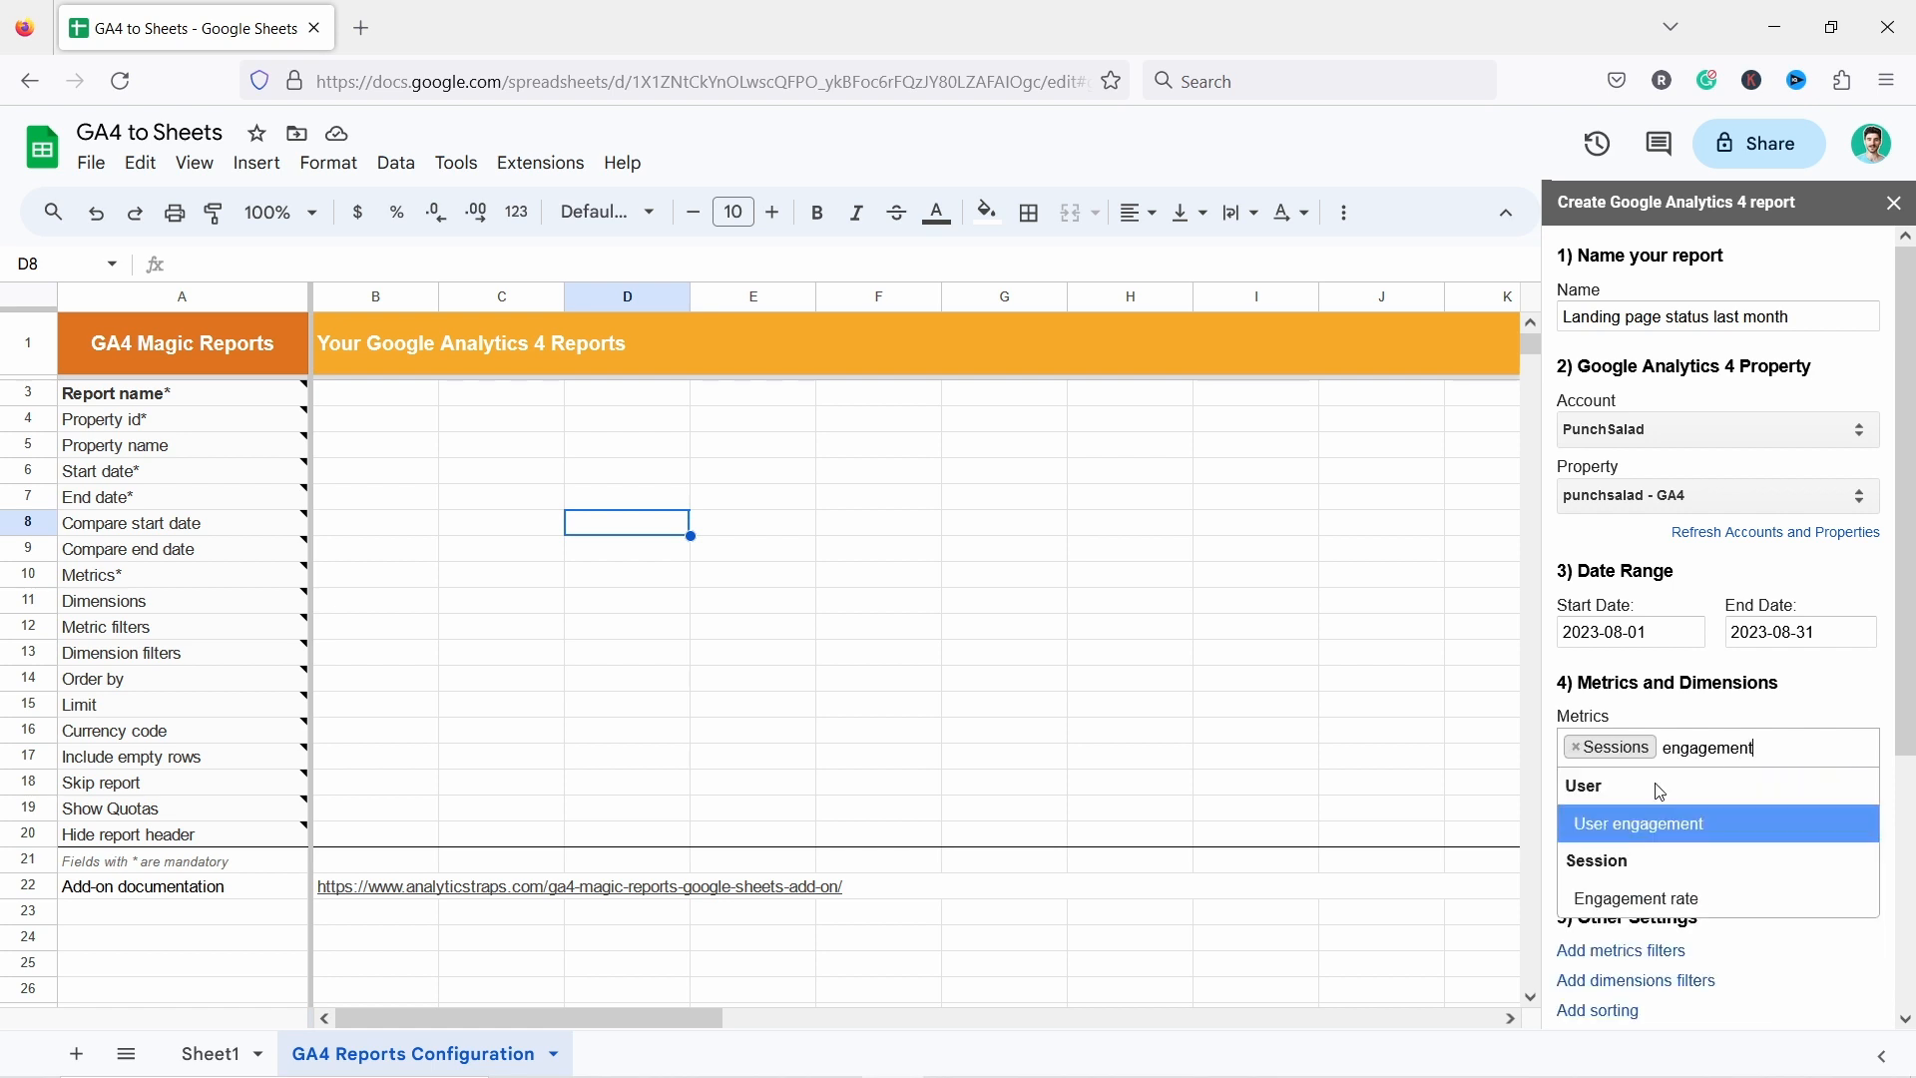
text(nt)
click(1665, 895)
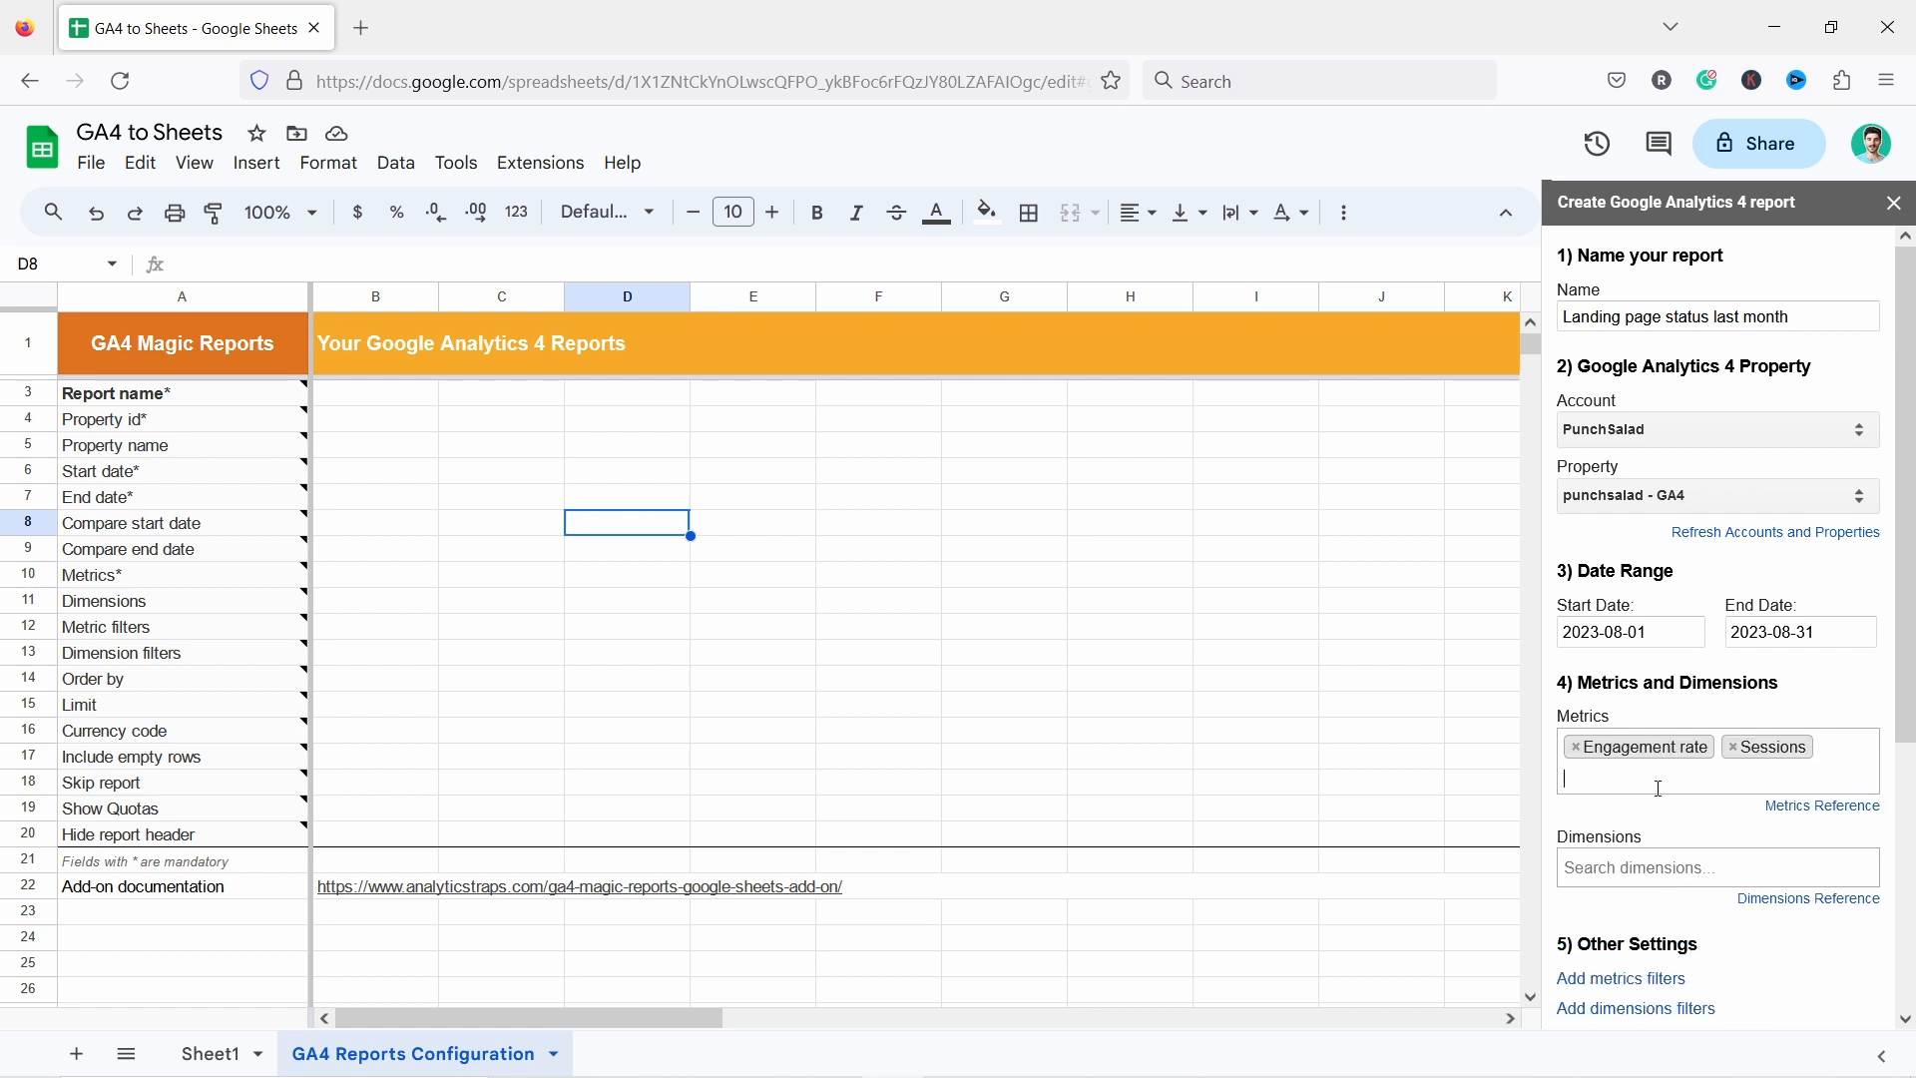
text(average)
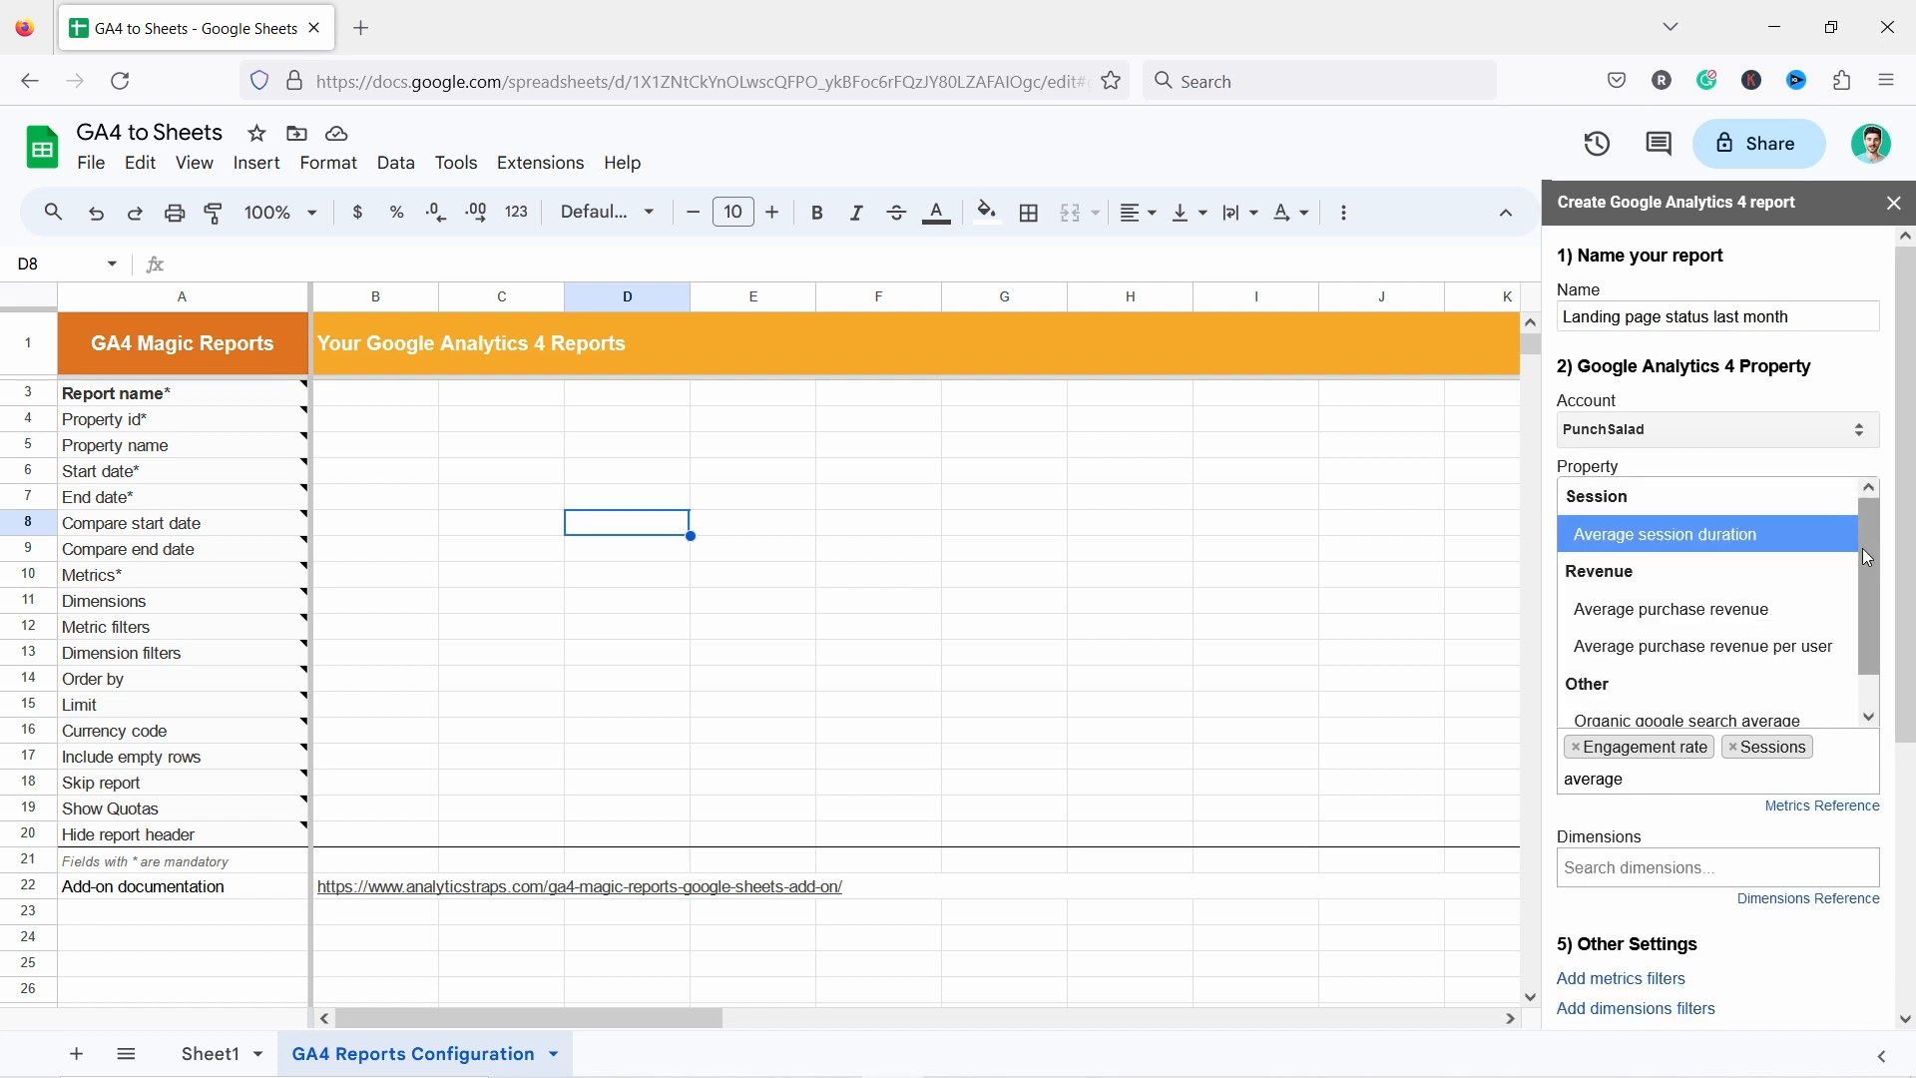
key(Return)
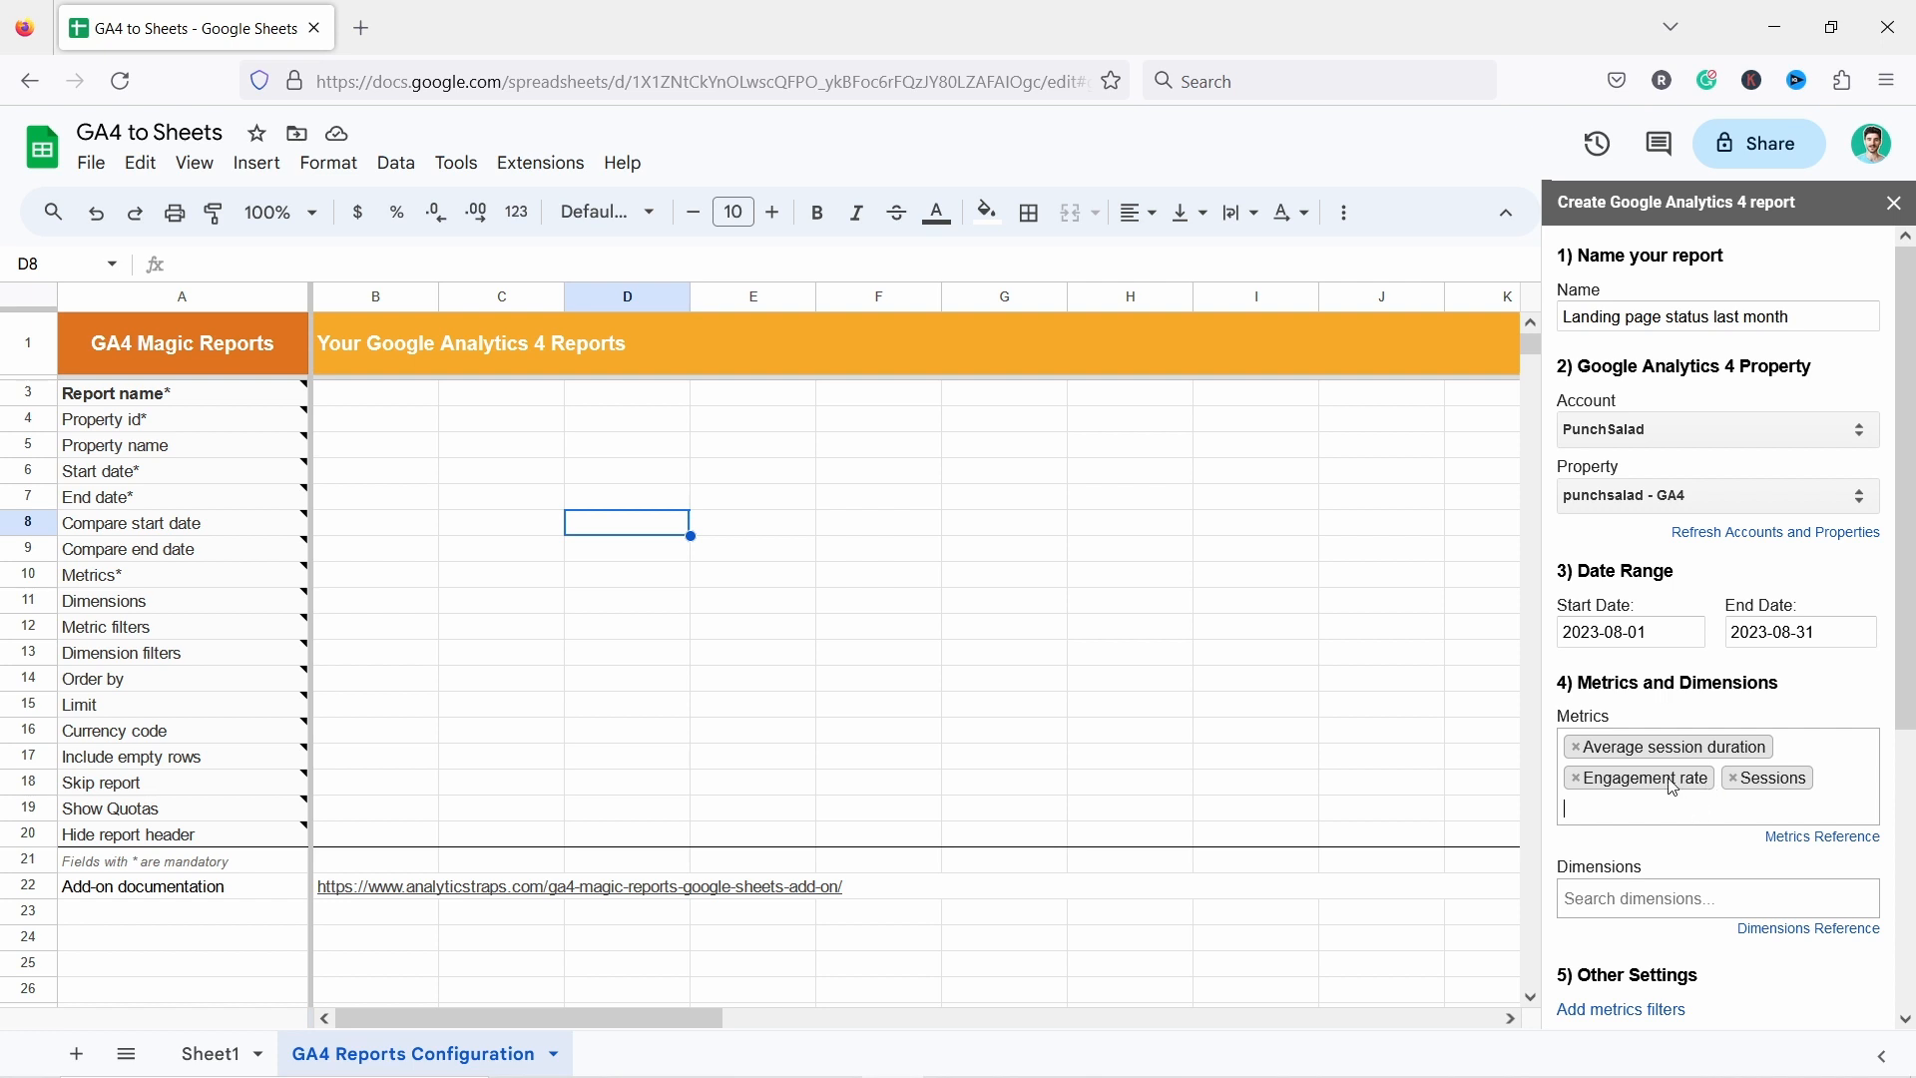
Add Landing page as the report's dimension.
scroll(1661, 758, down, 2)
click(1639, 763)
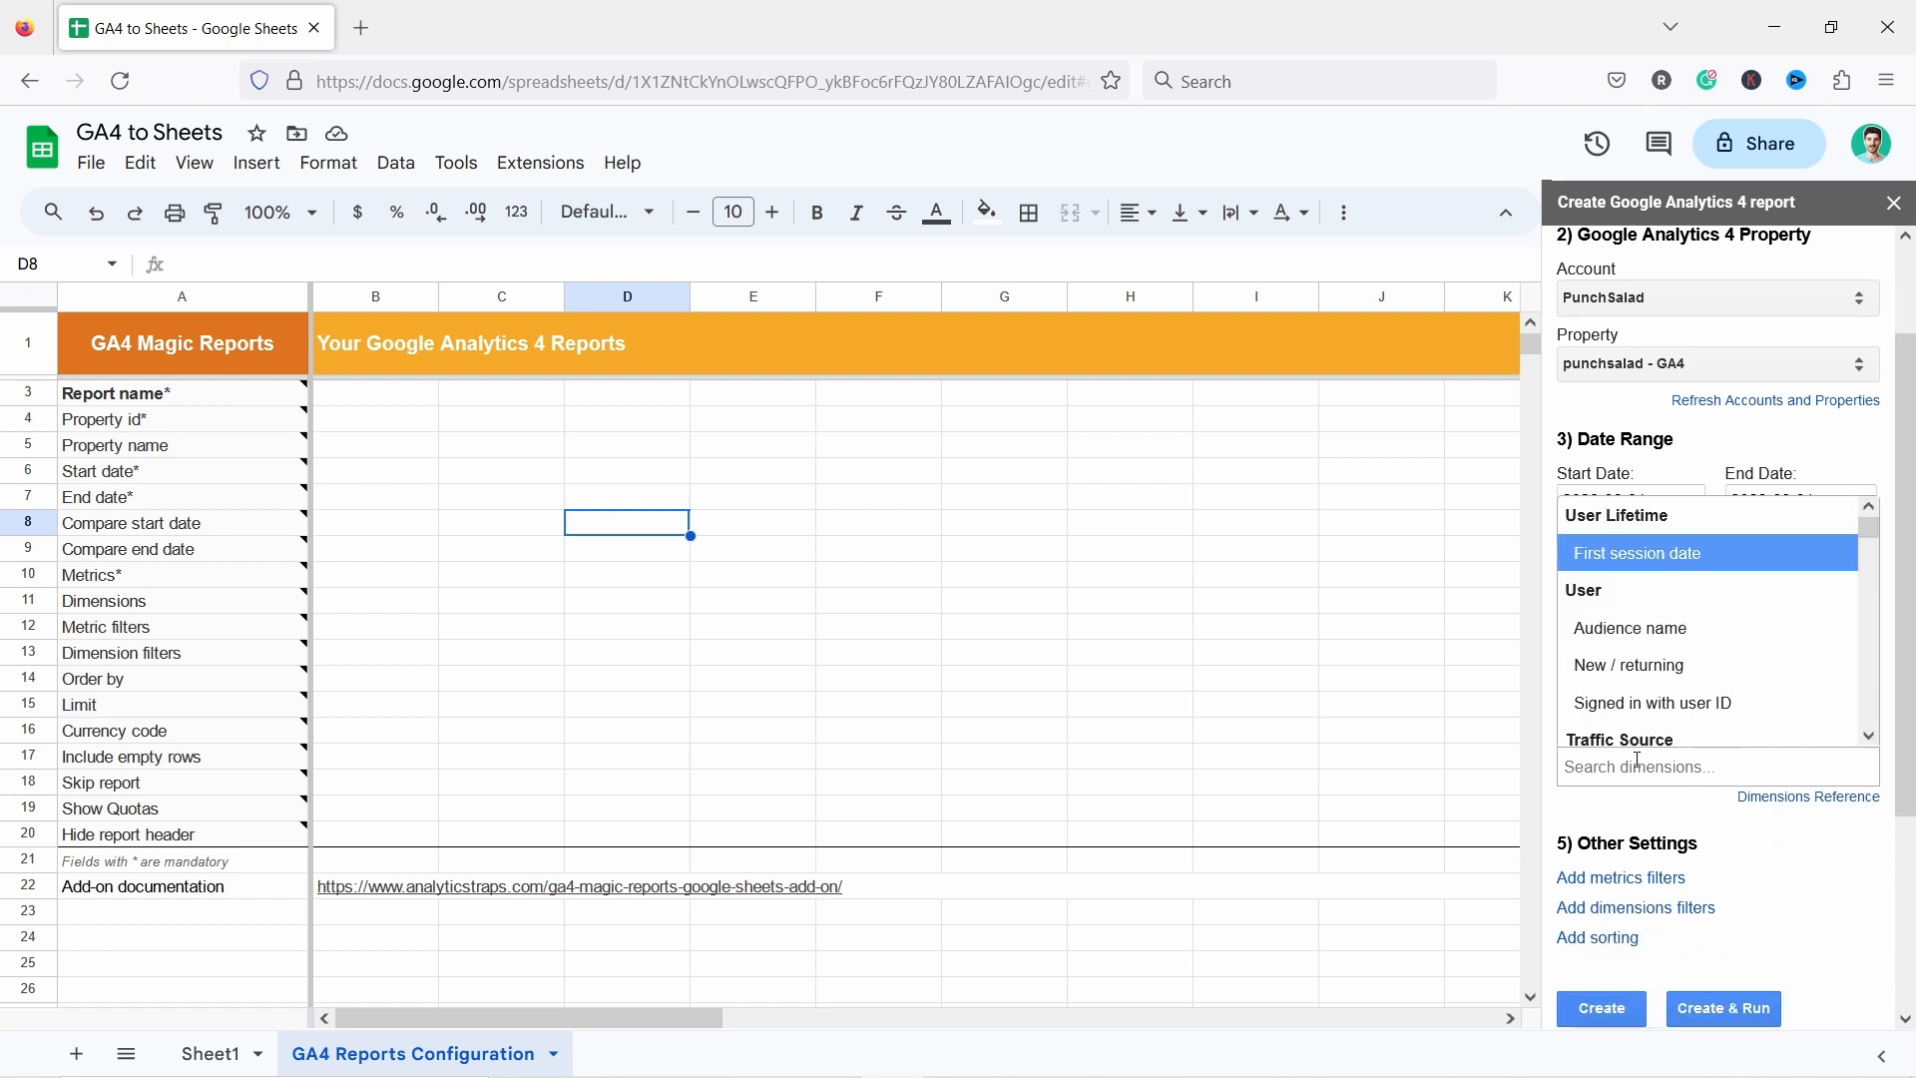
text(landing)
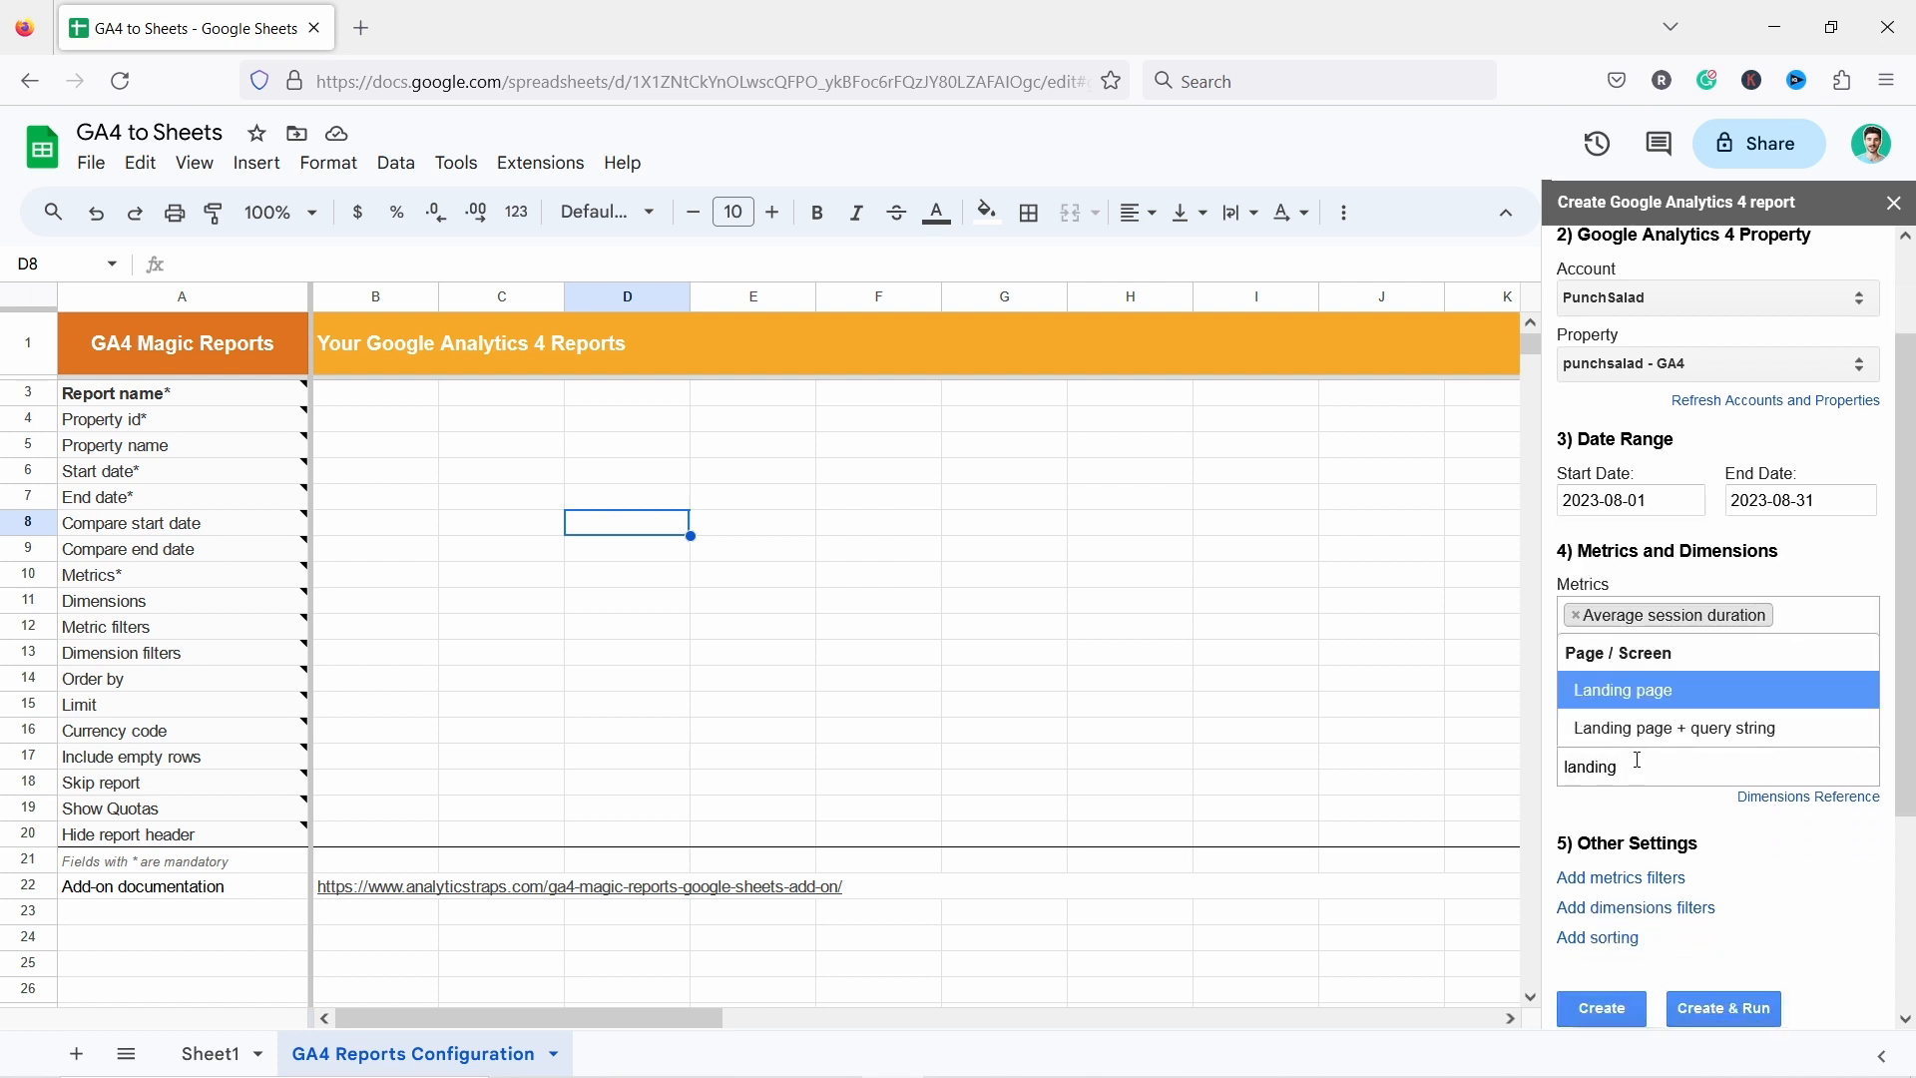
click(1628, 711)
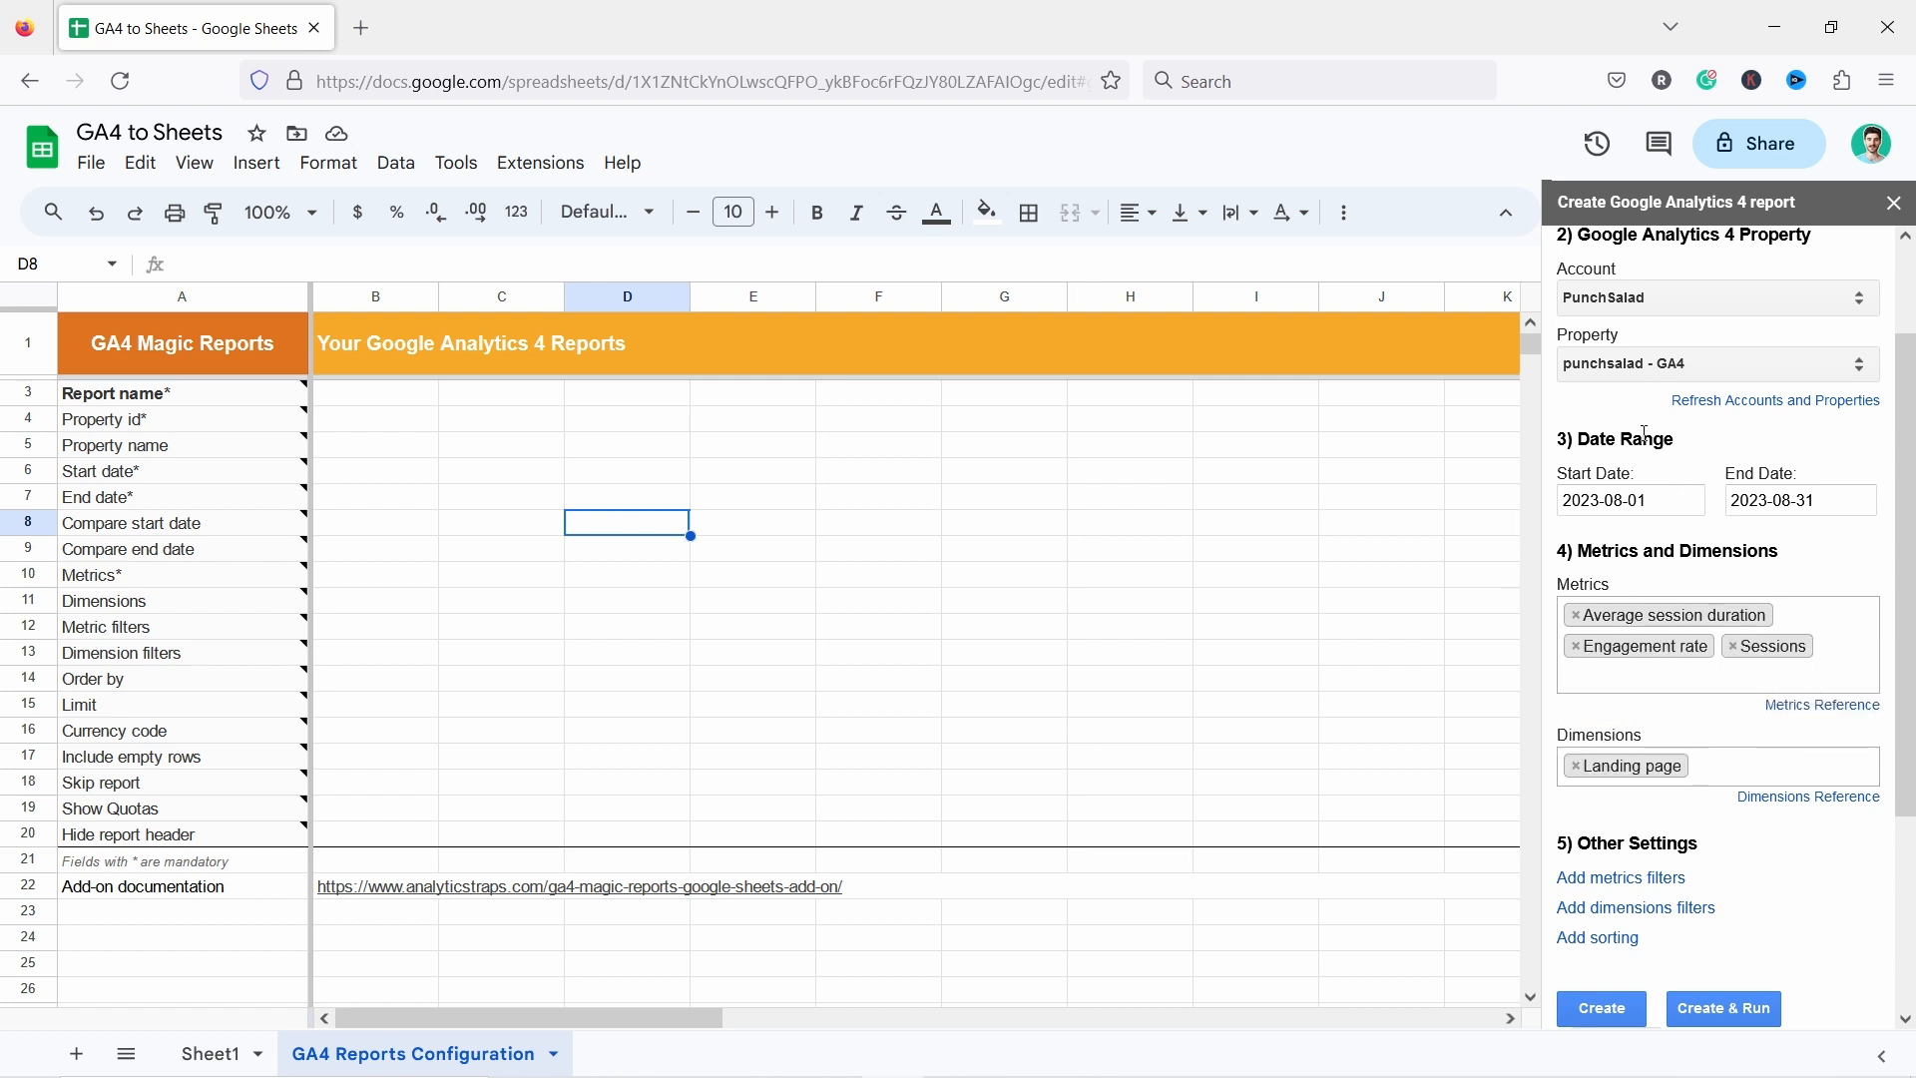
Add a metrics filter including rows where Sessions is greater than 10.
scroll(1668, 692, down, 2)
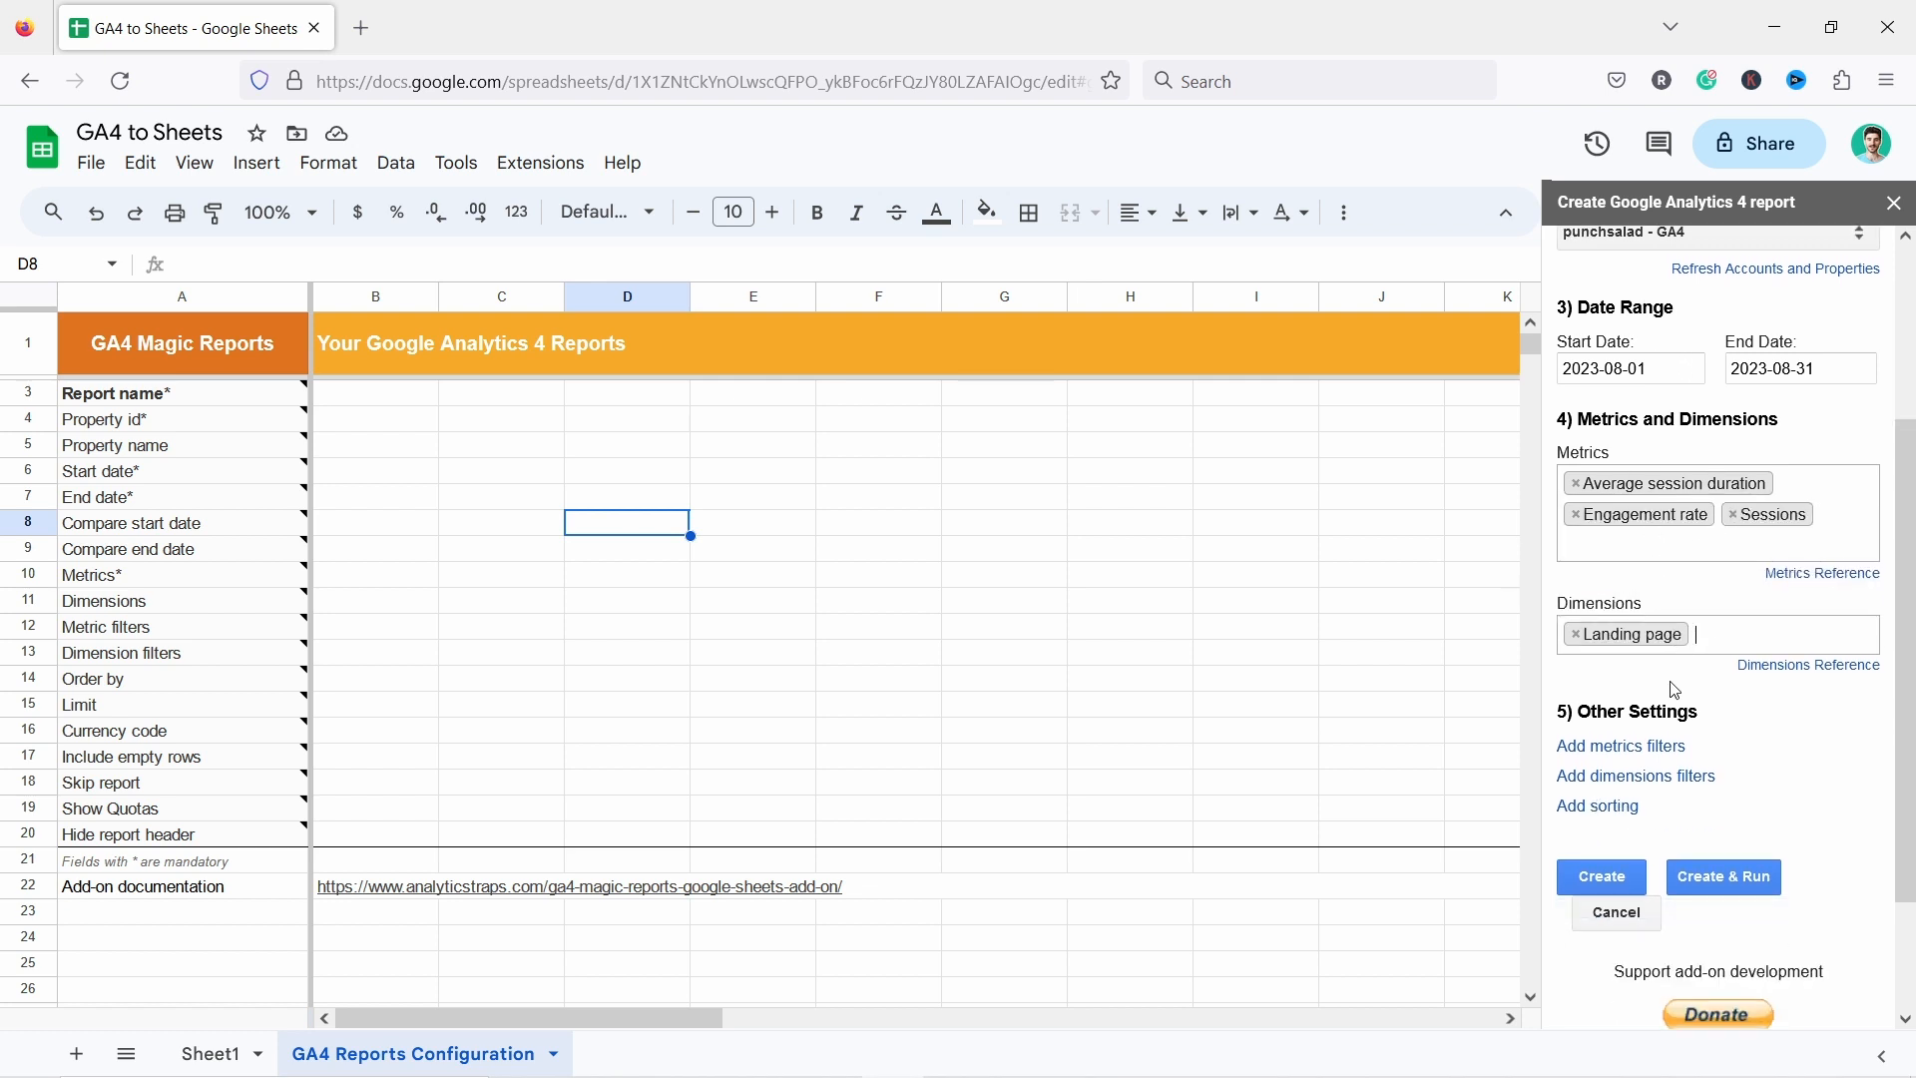
click(1613, 749)
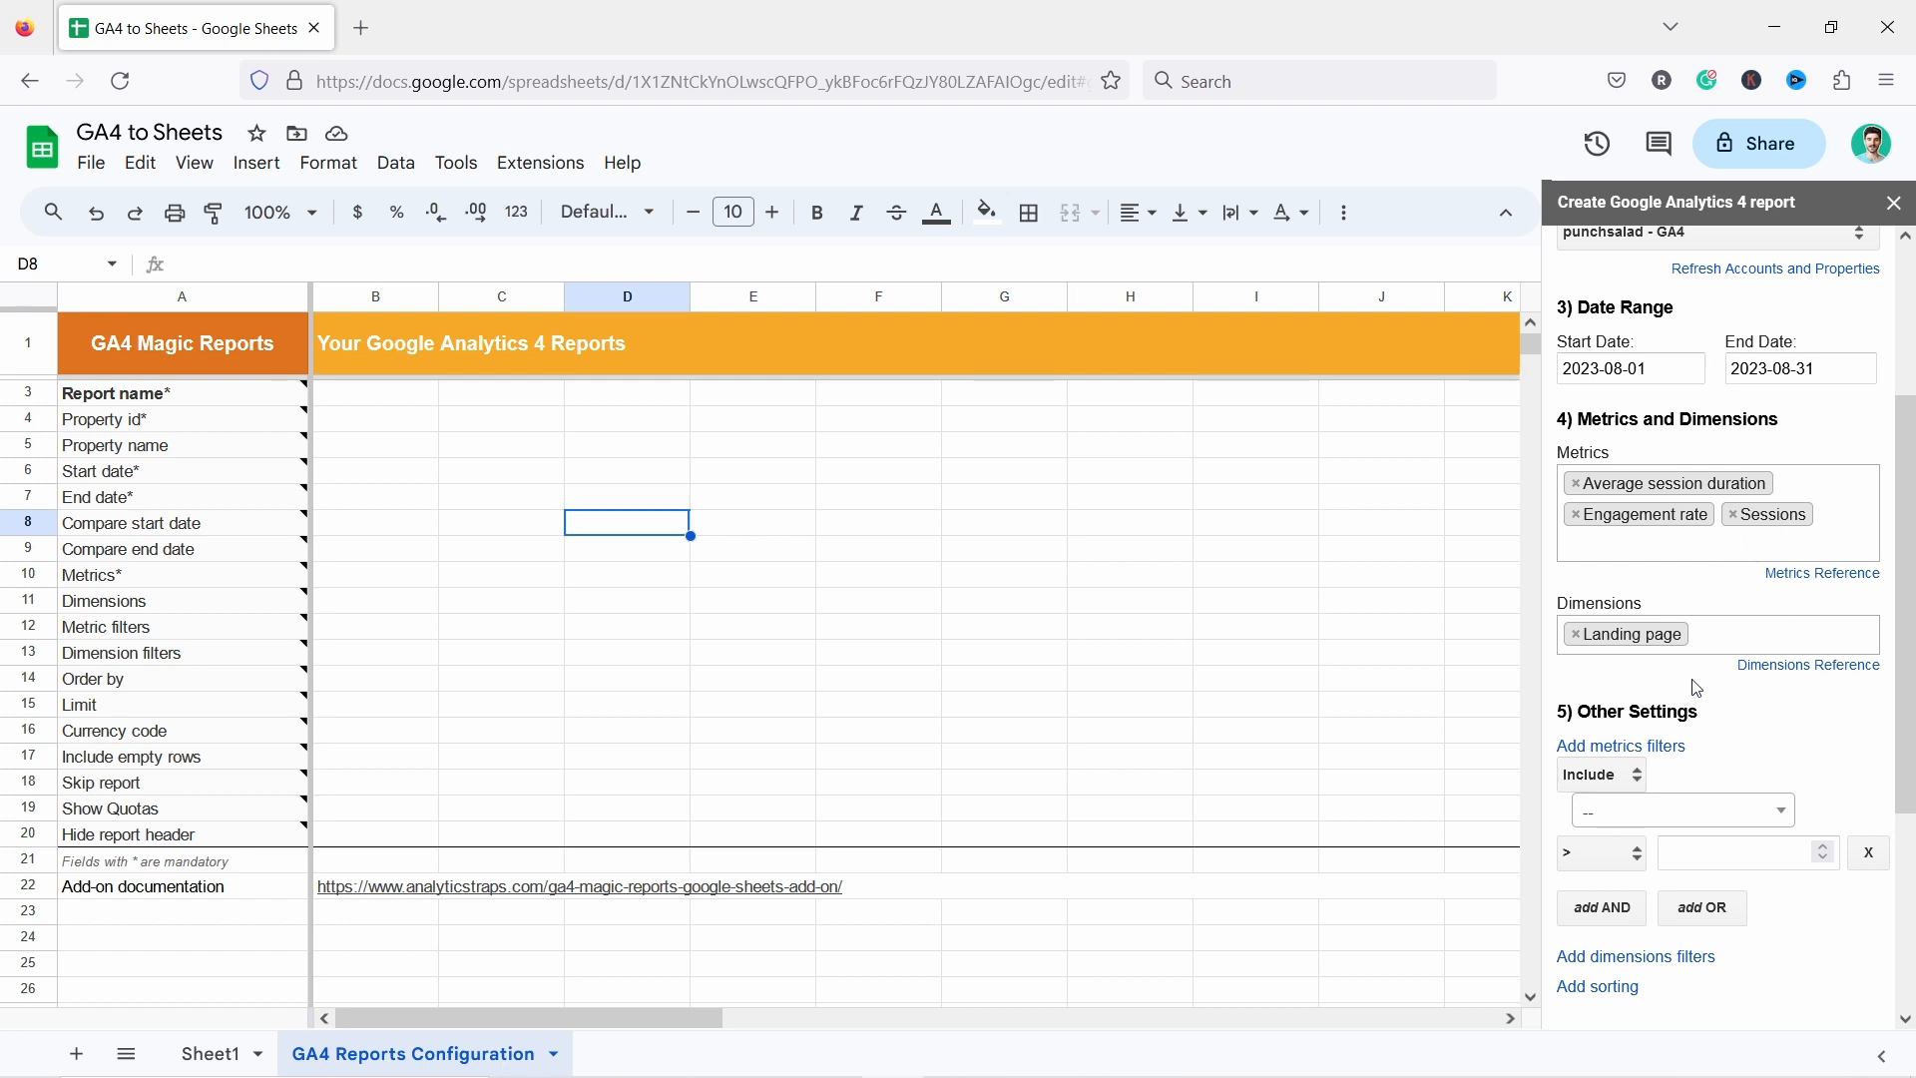
click(1613, 812)
text(sessions)
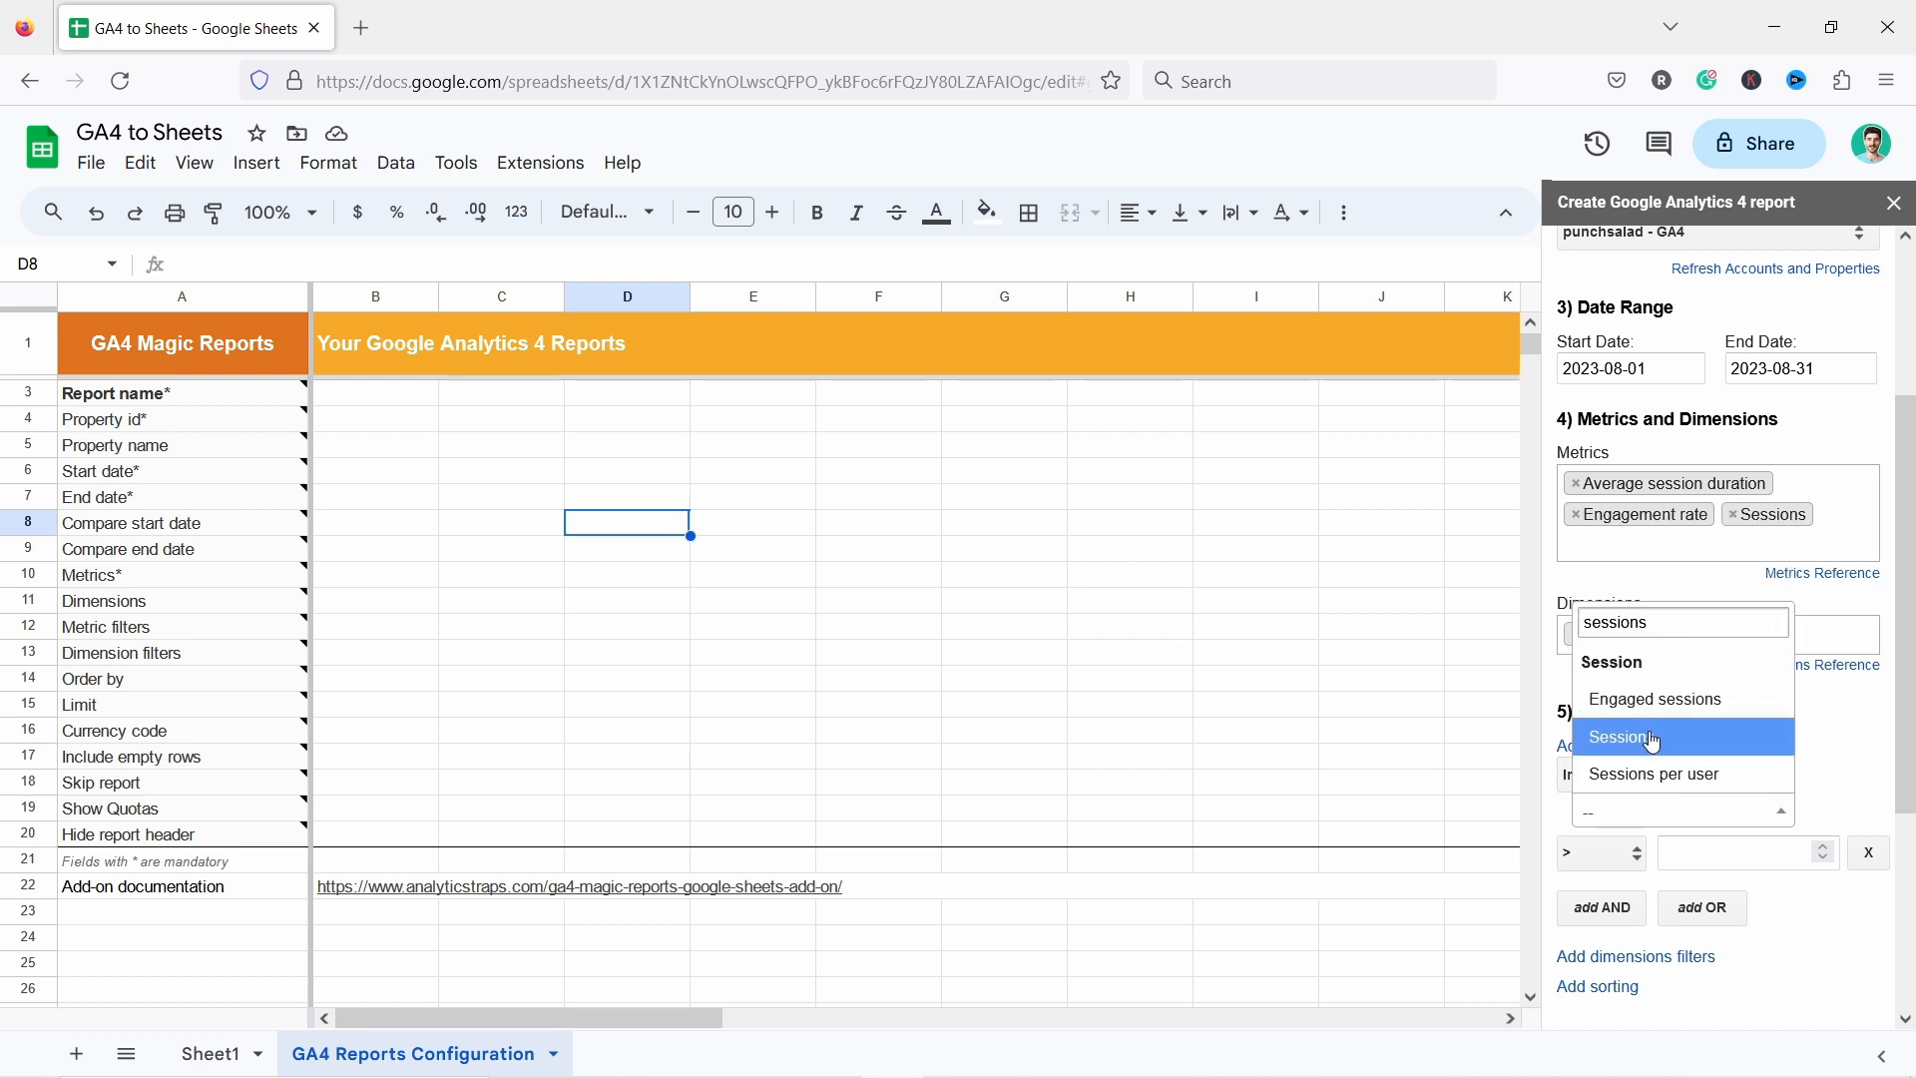
click(1662, 739)
click(1708, 853)
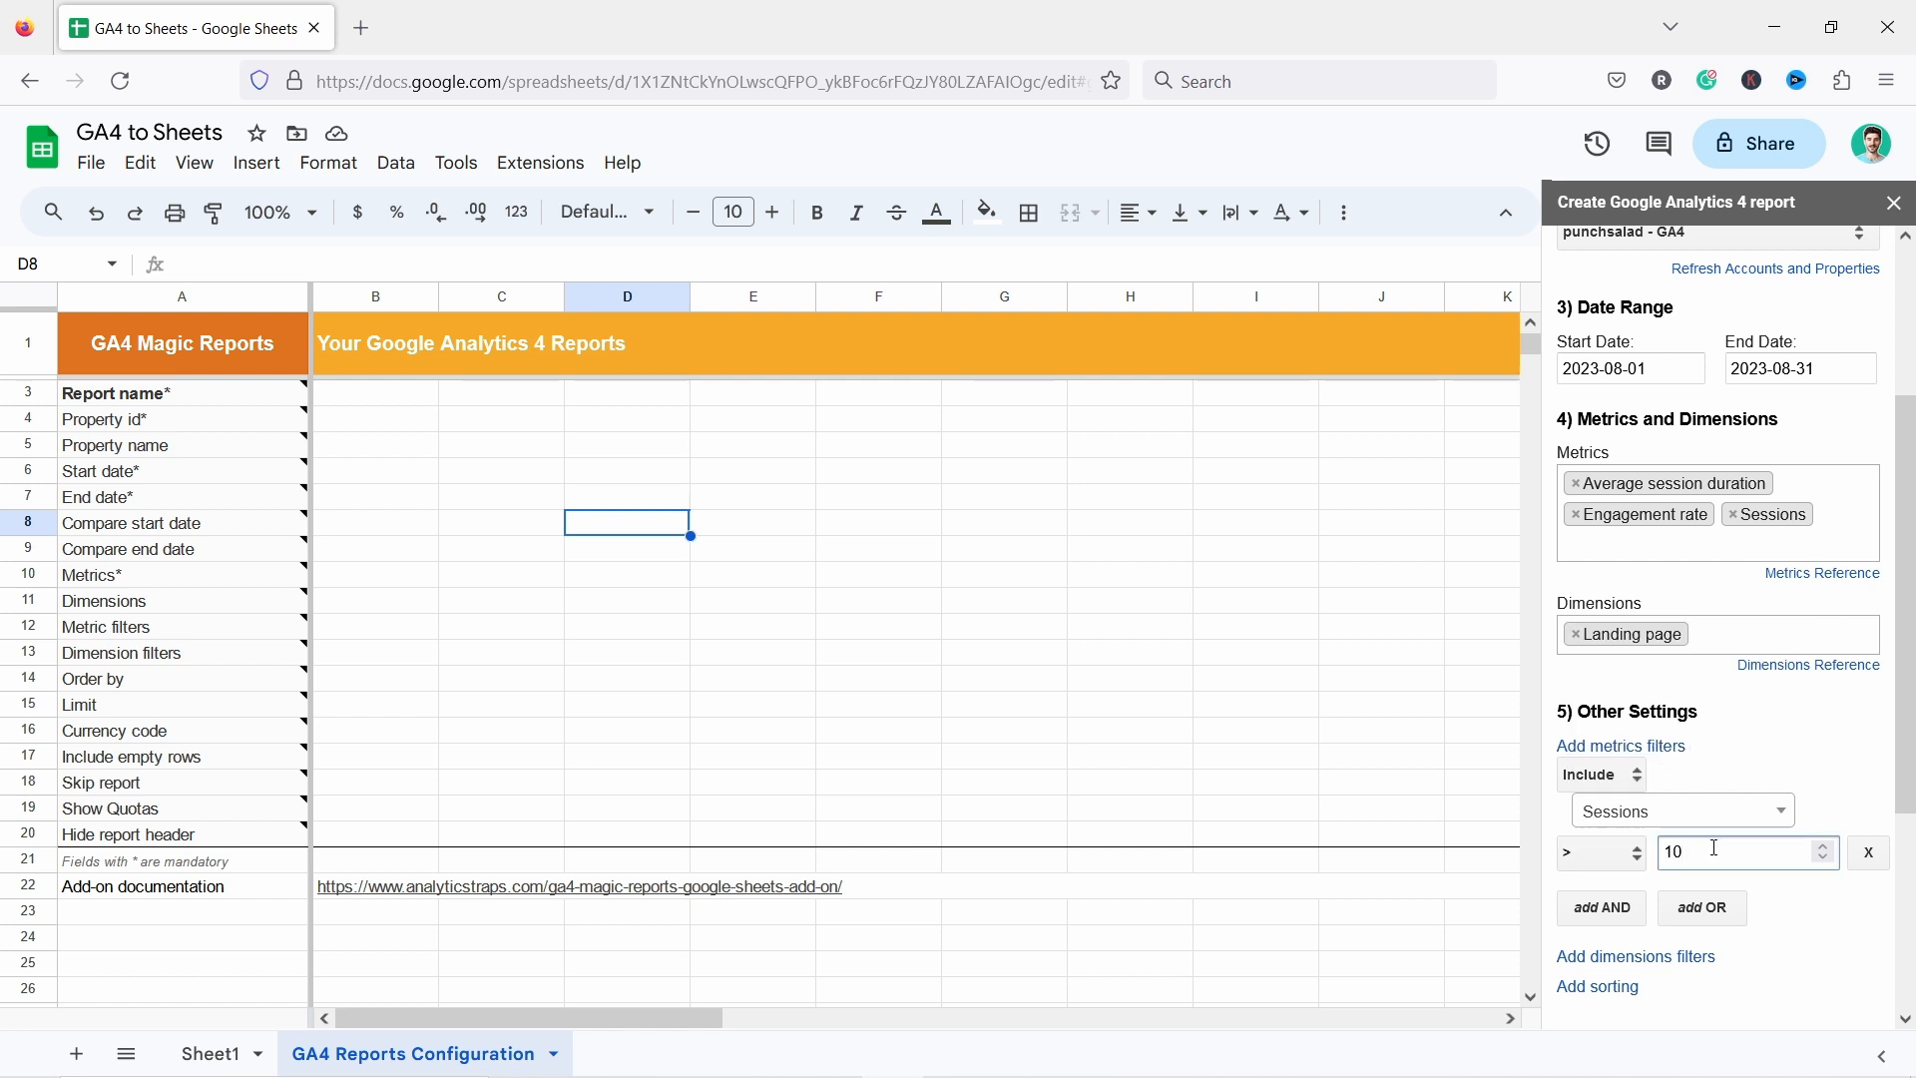
click(1804, 923)
Add a dimensions filter including rows where Device category contains desktop.
scroll(1741, 775, down, 3)
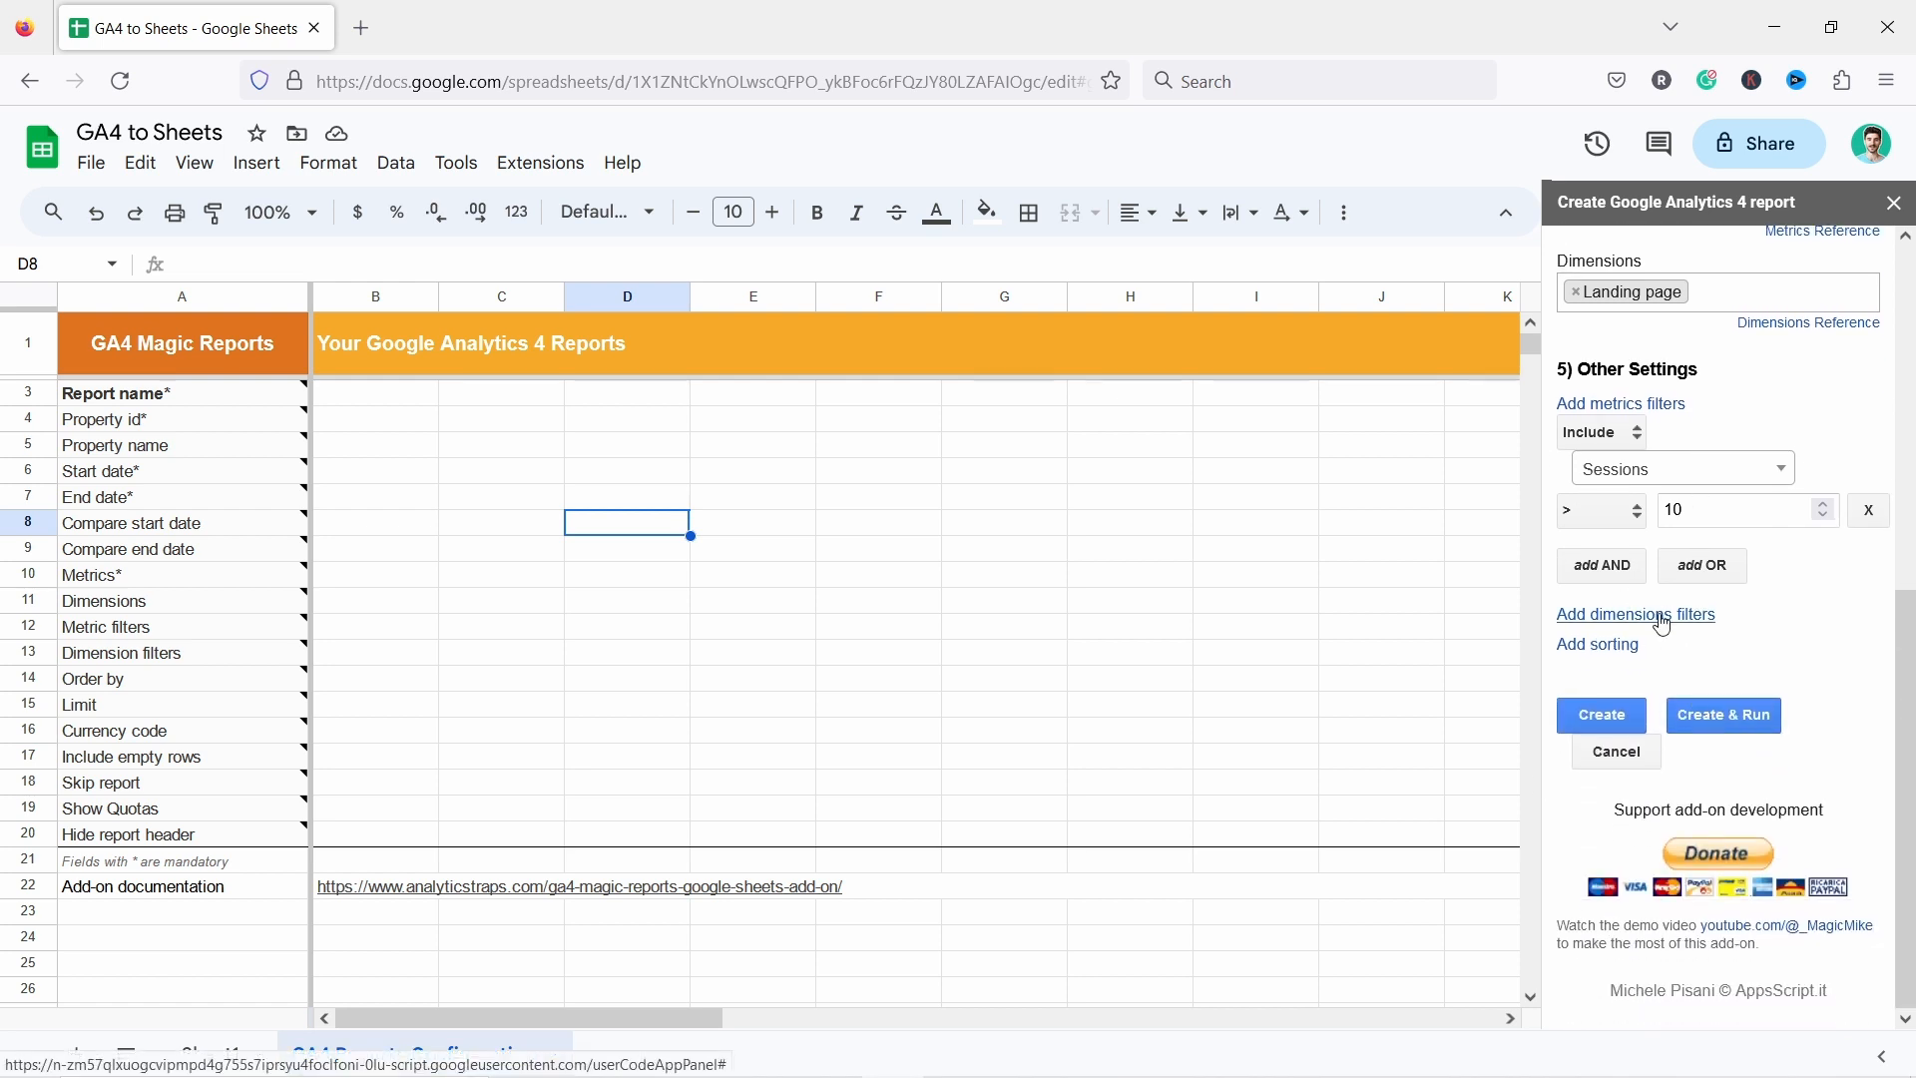
click(1664, 625)
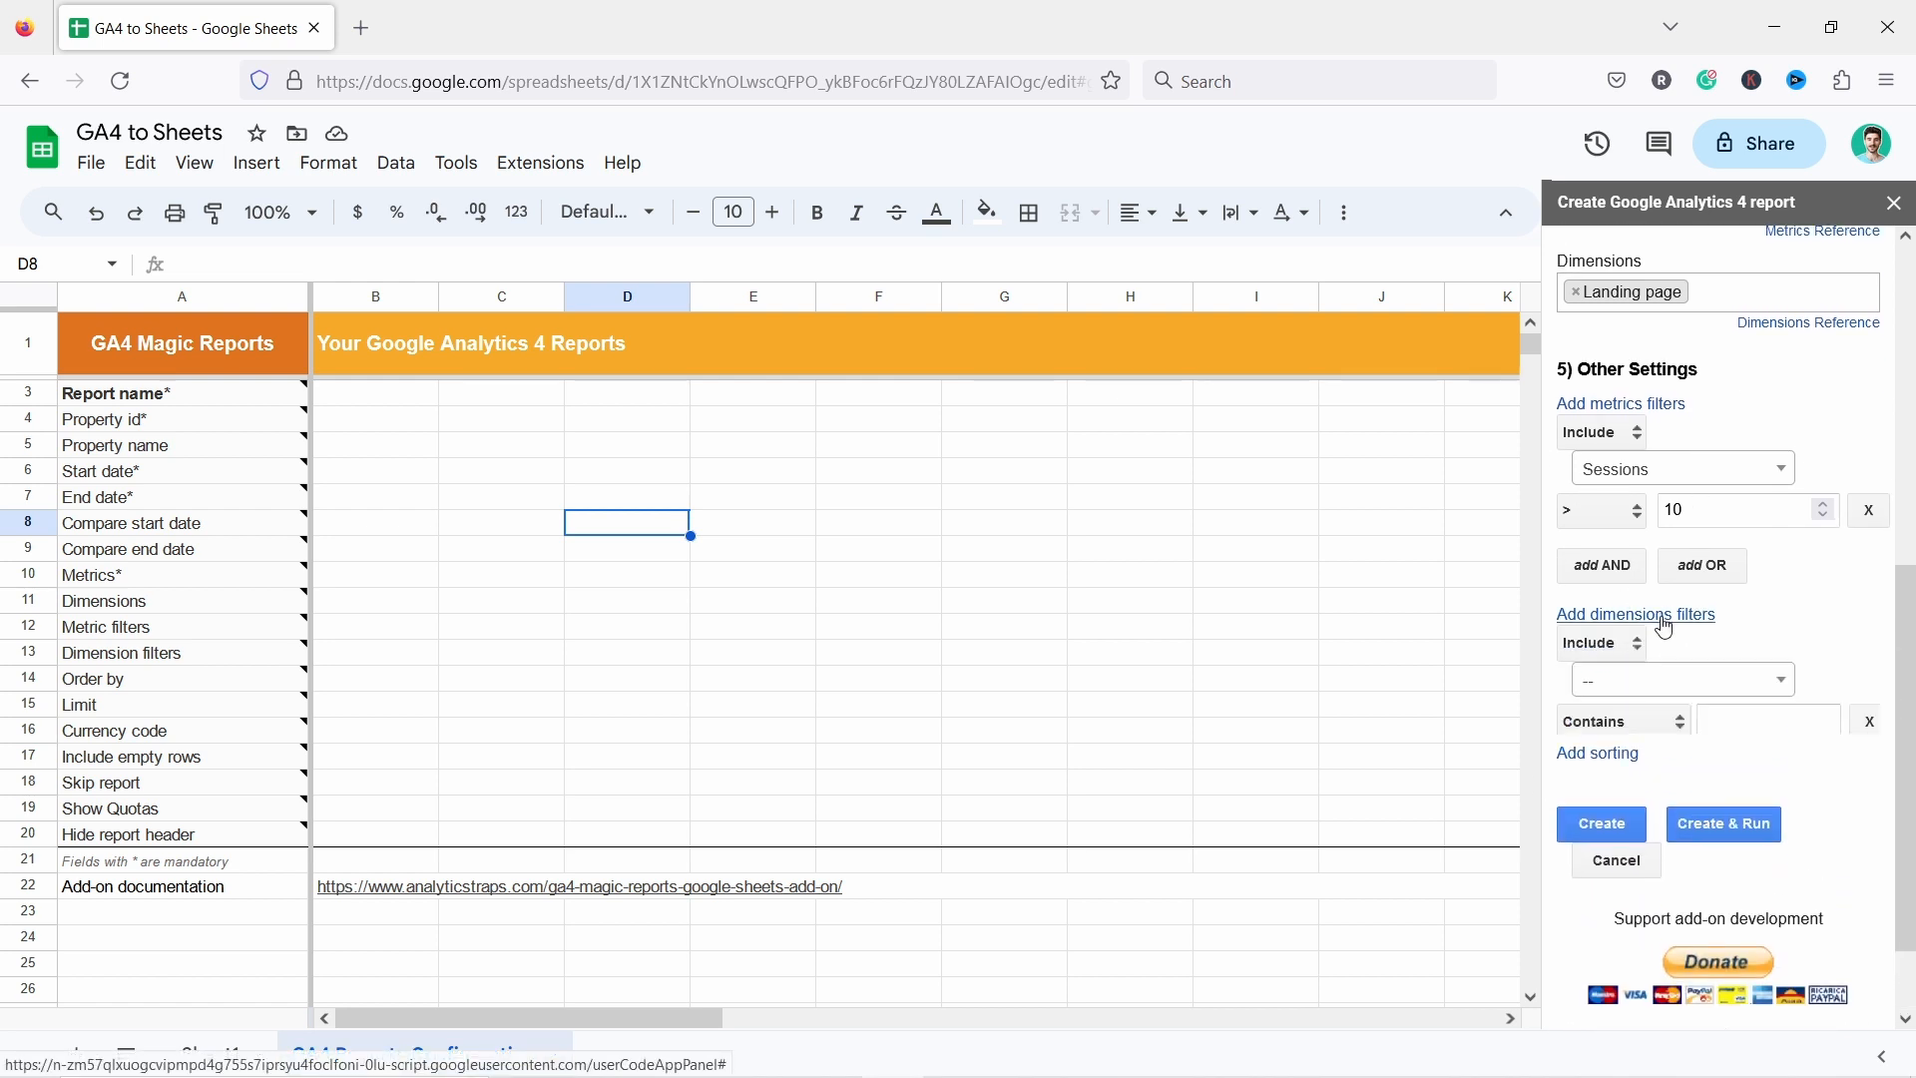
click(1616, 688)
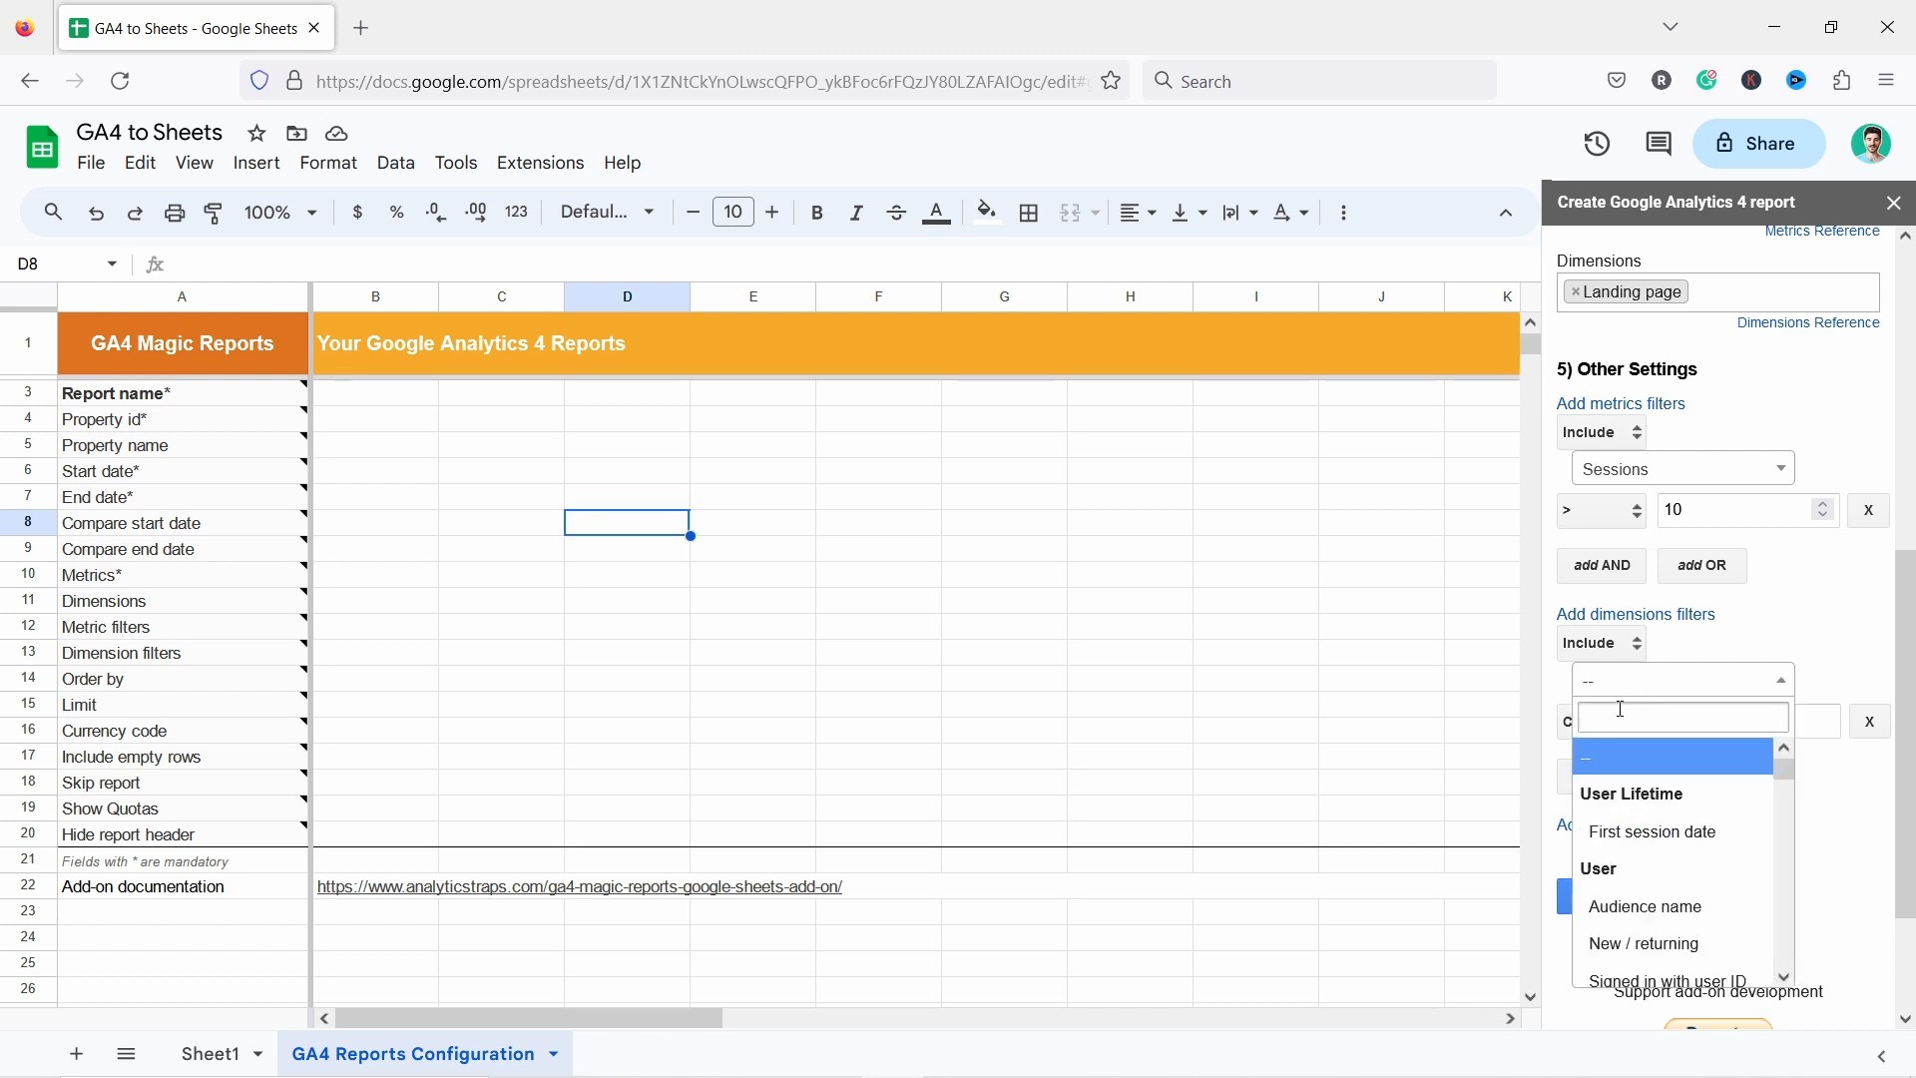
text(device)
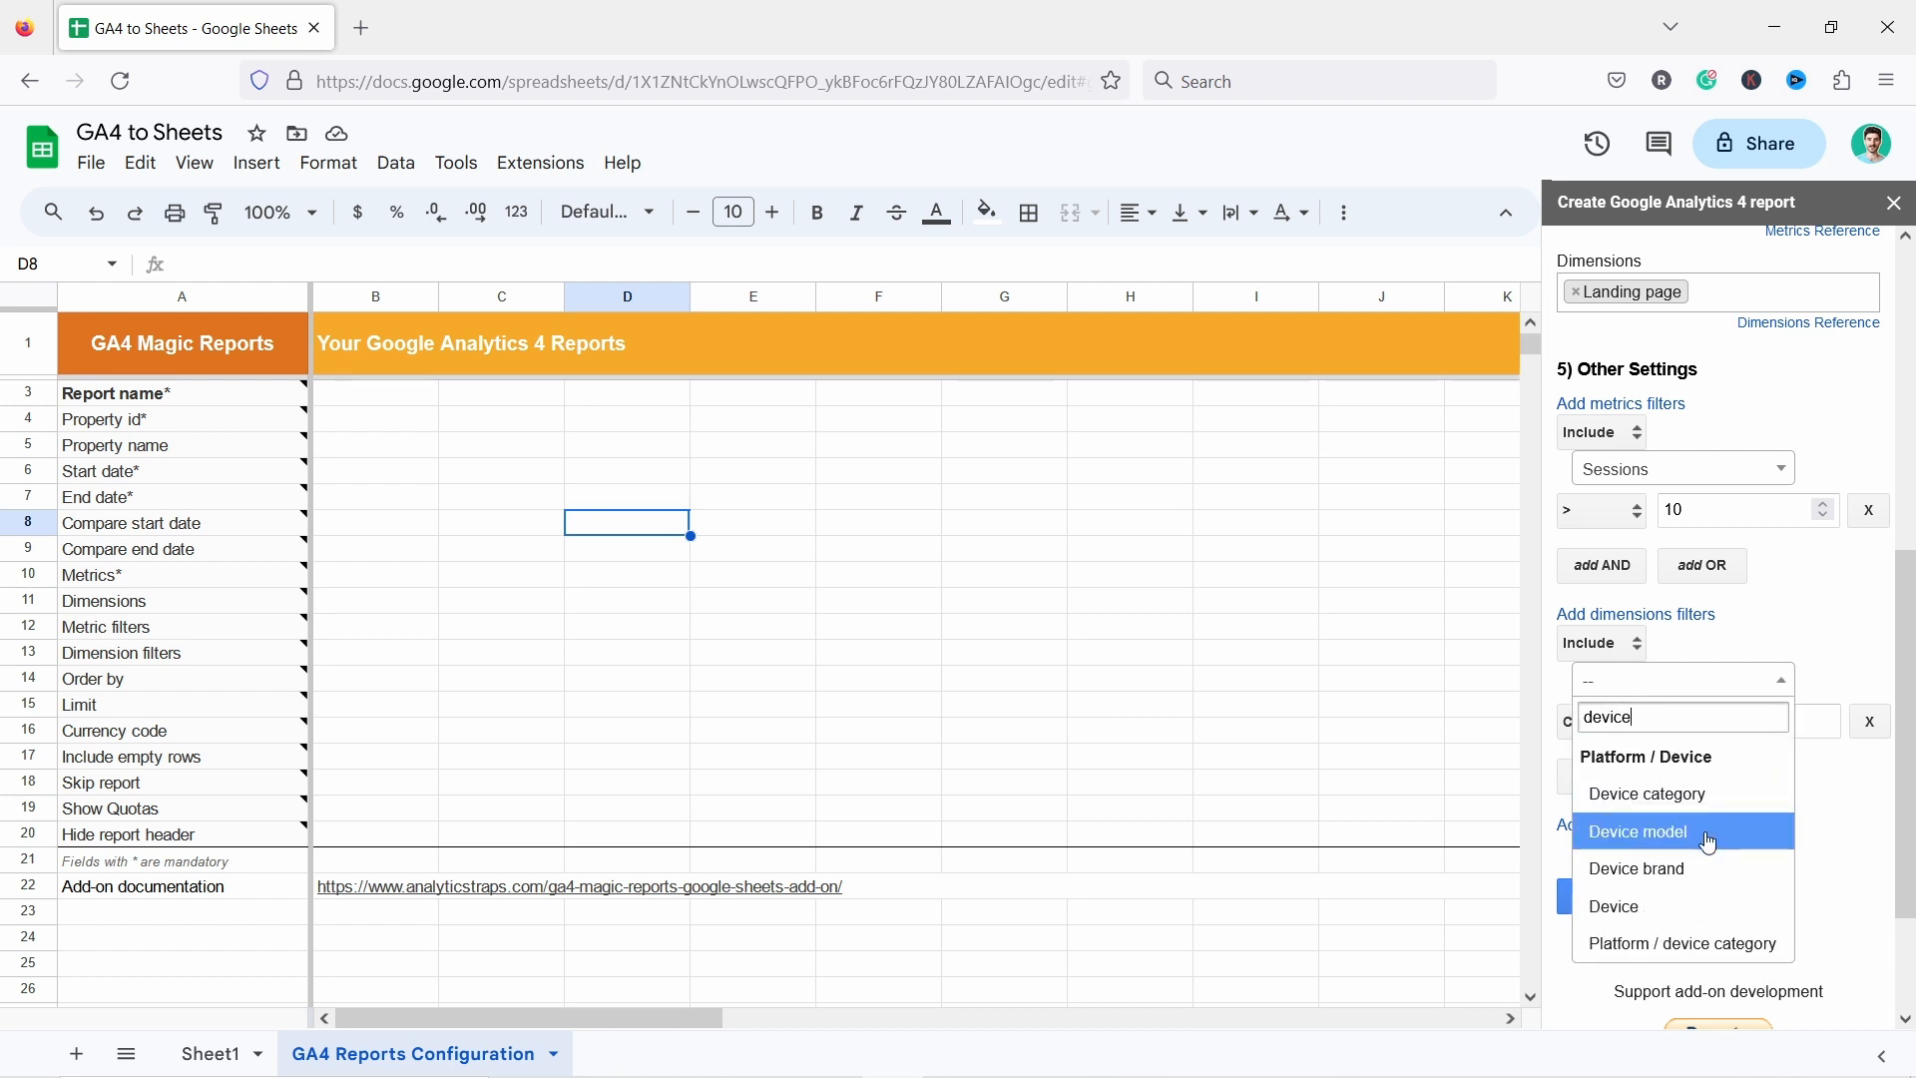
click(1656, 795)
click(1748, 720)
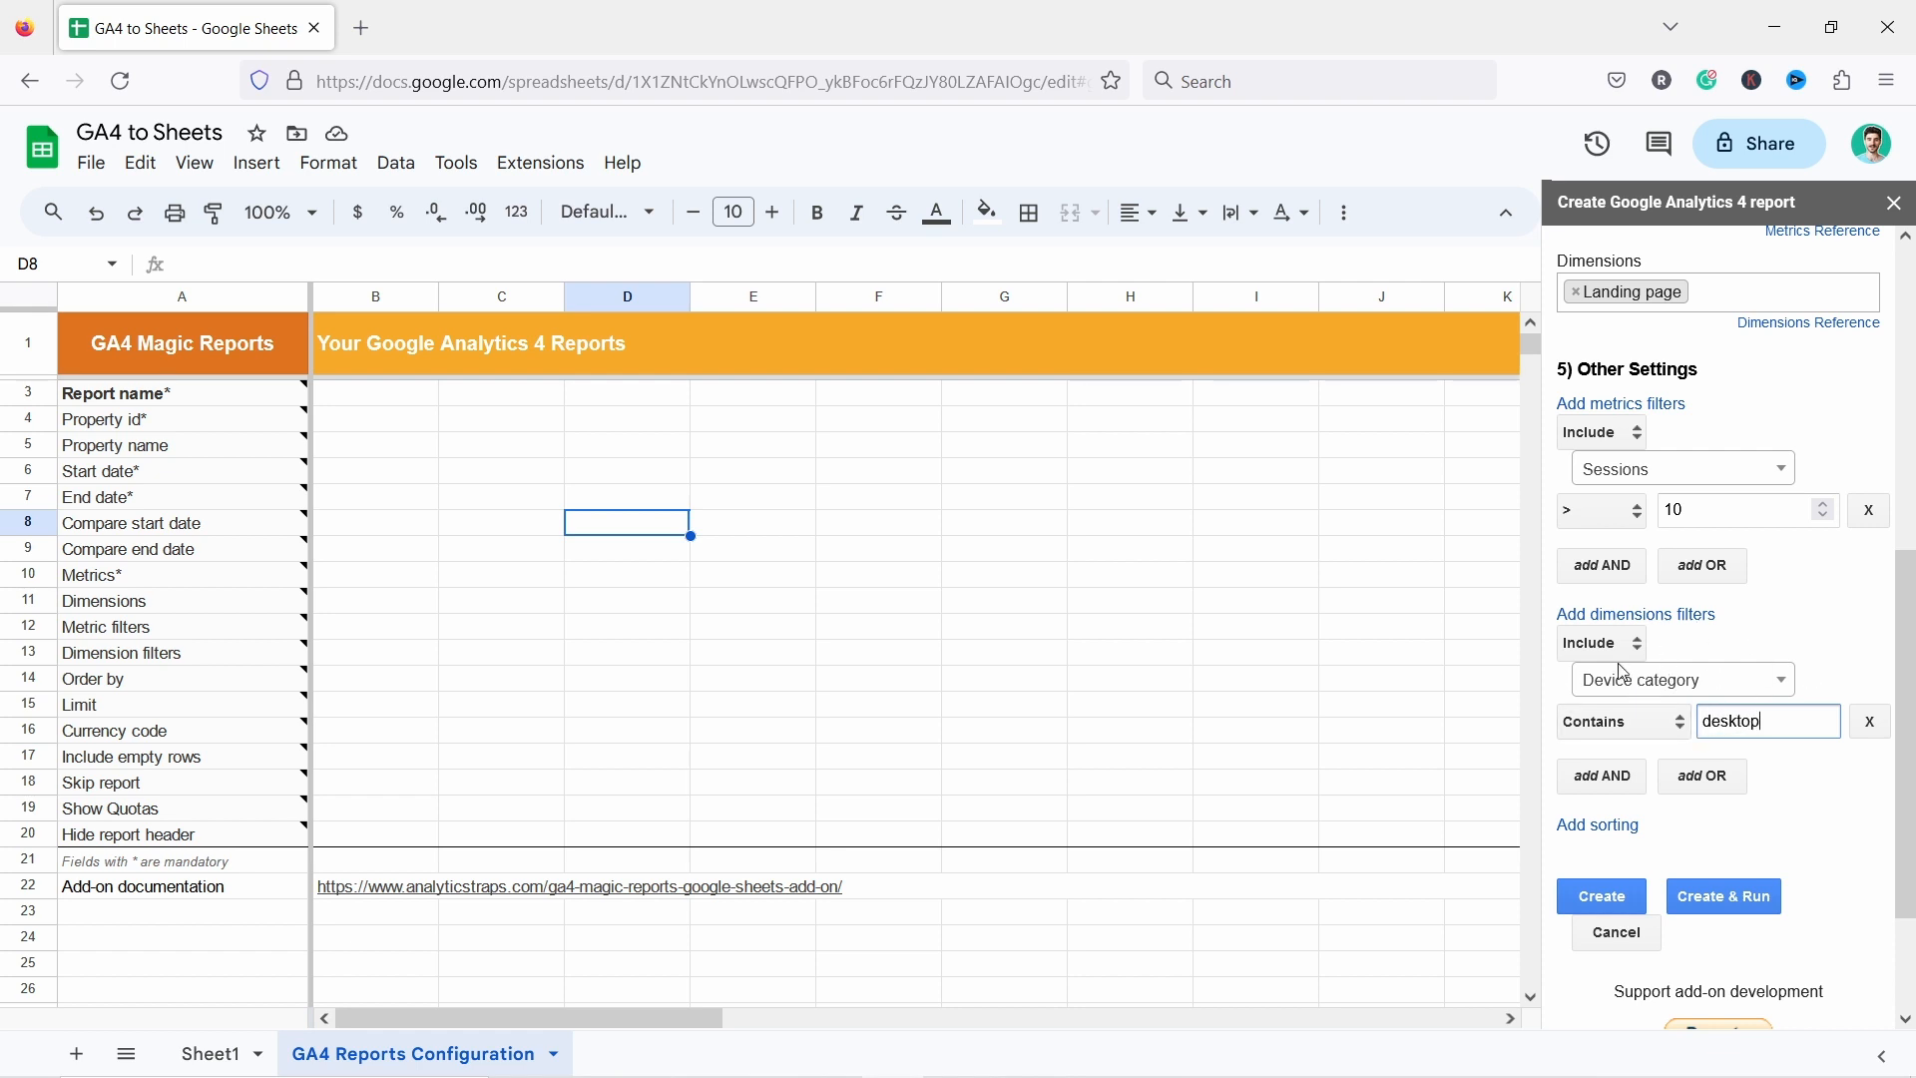
click(1603, 829)
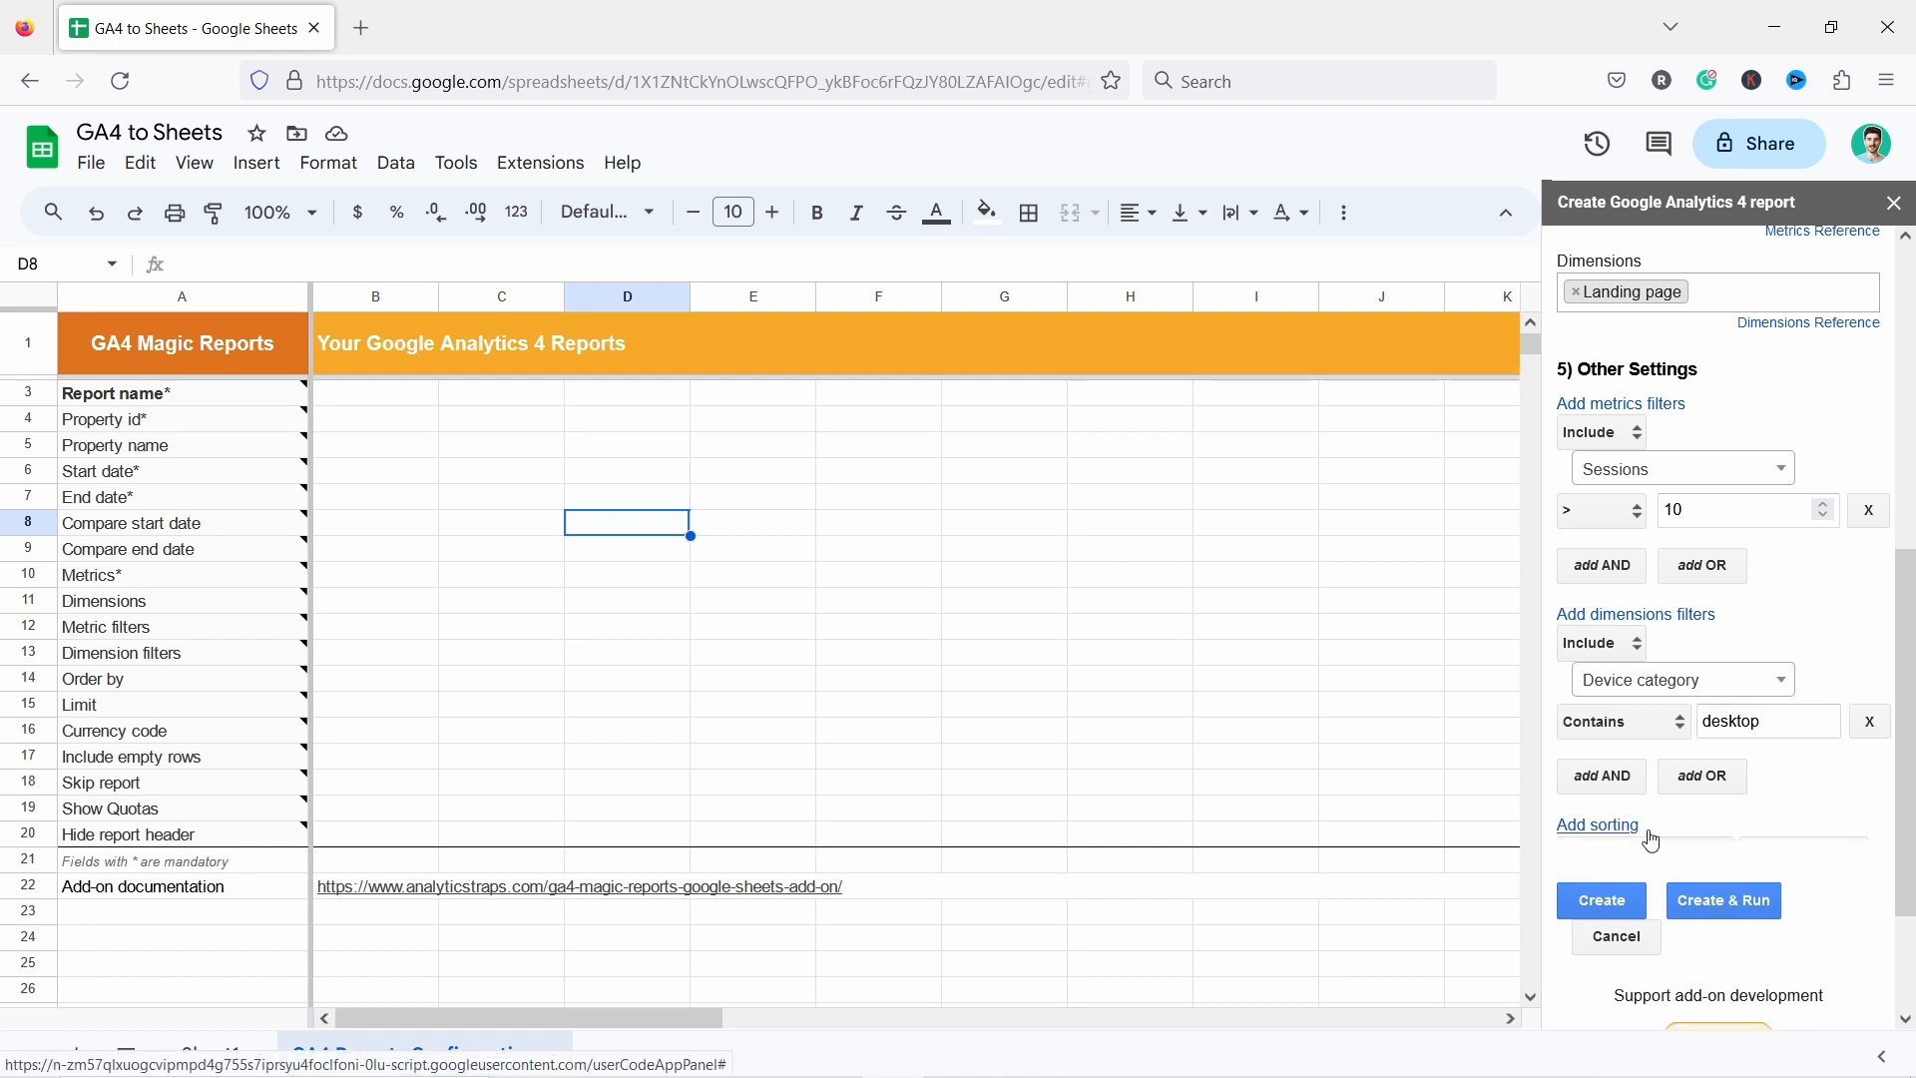
click(1656, 868)
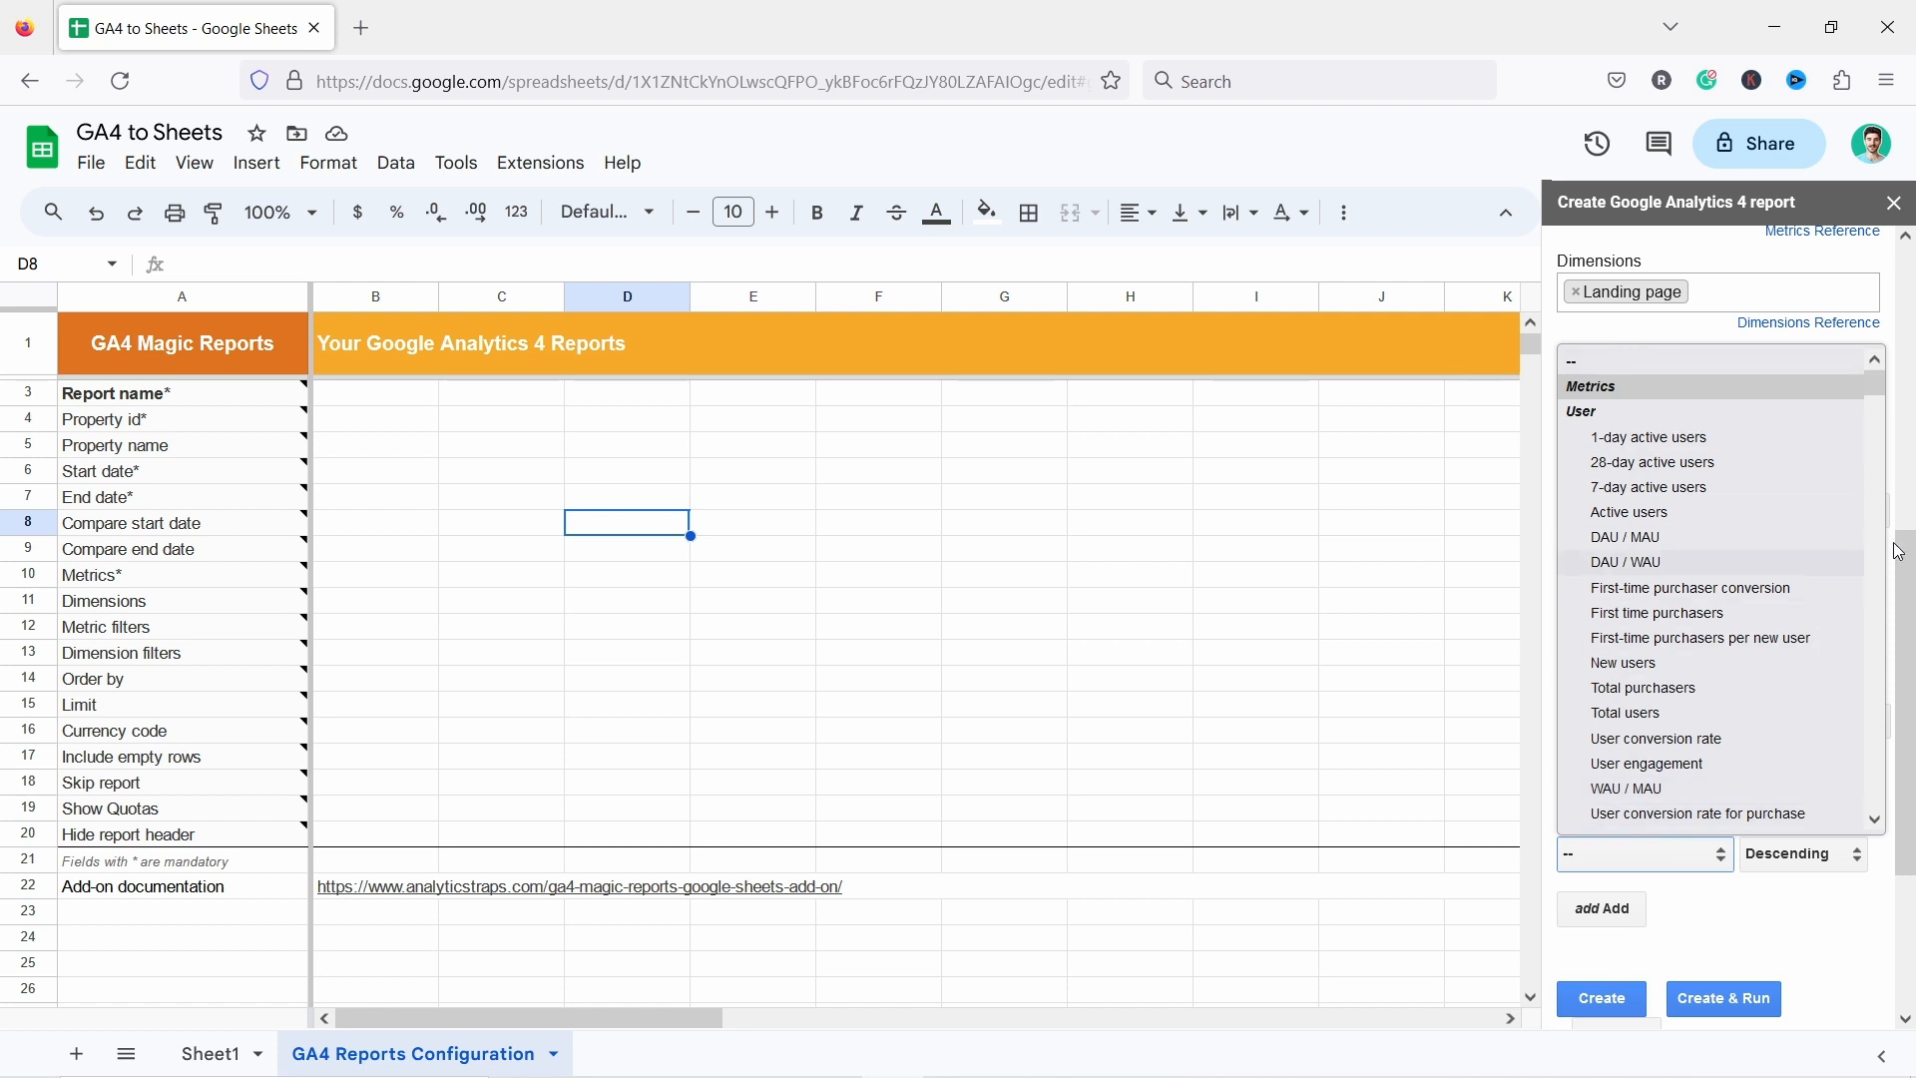
click(1766, 946)
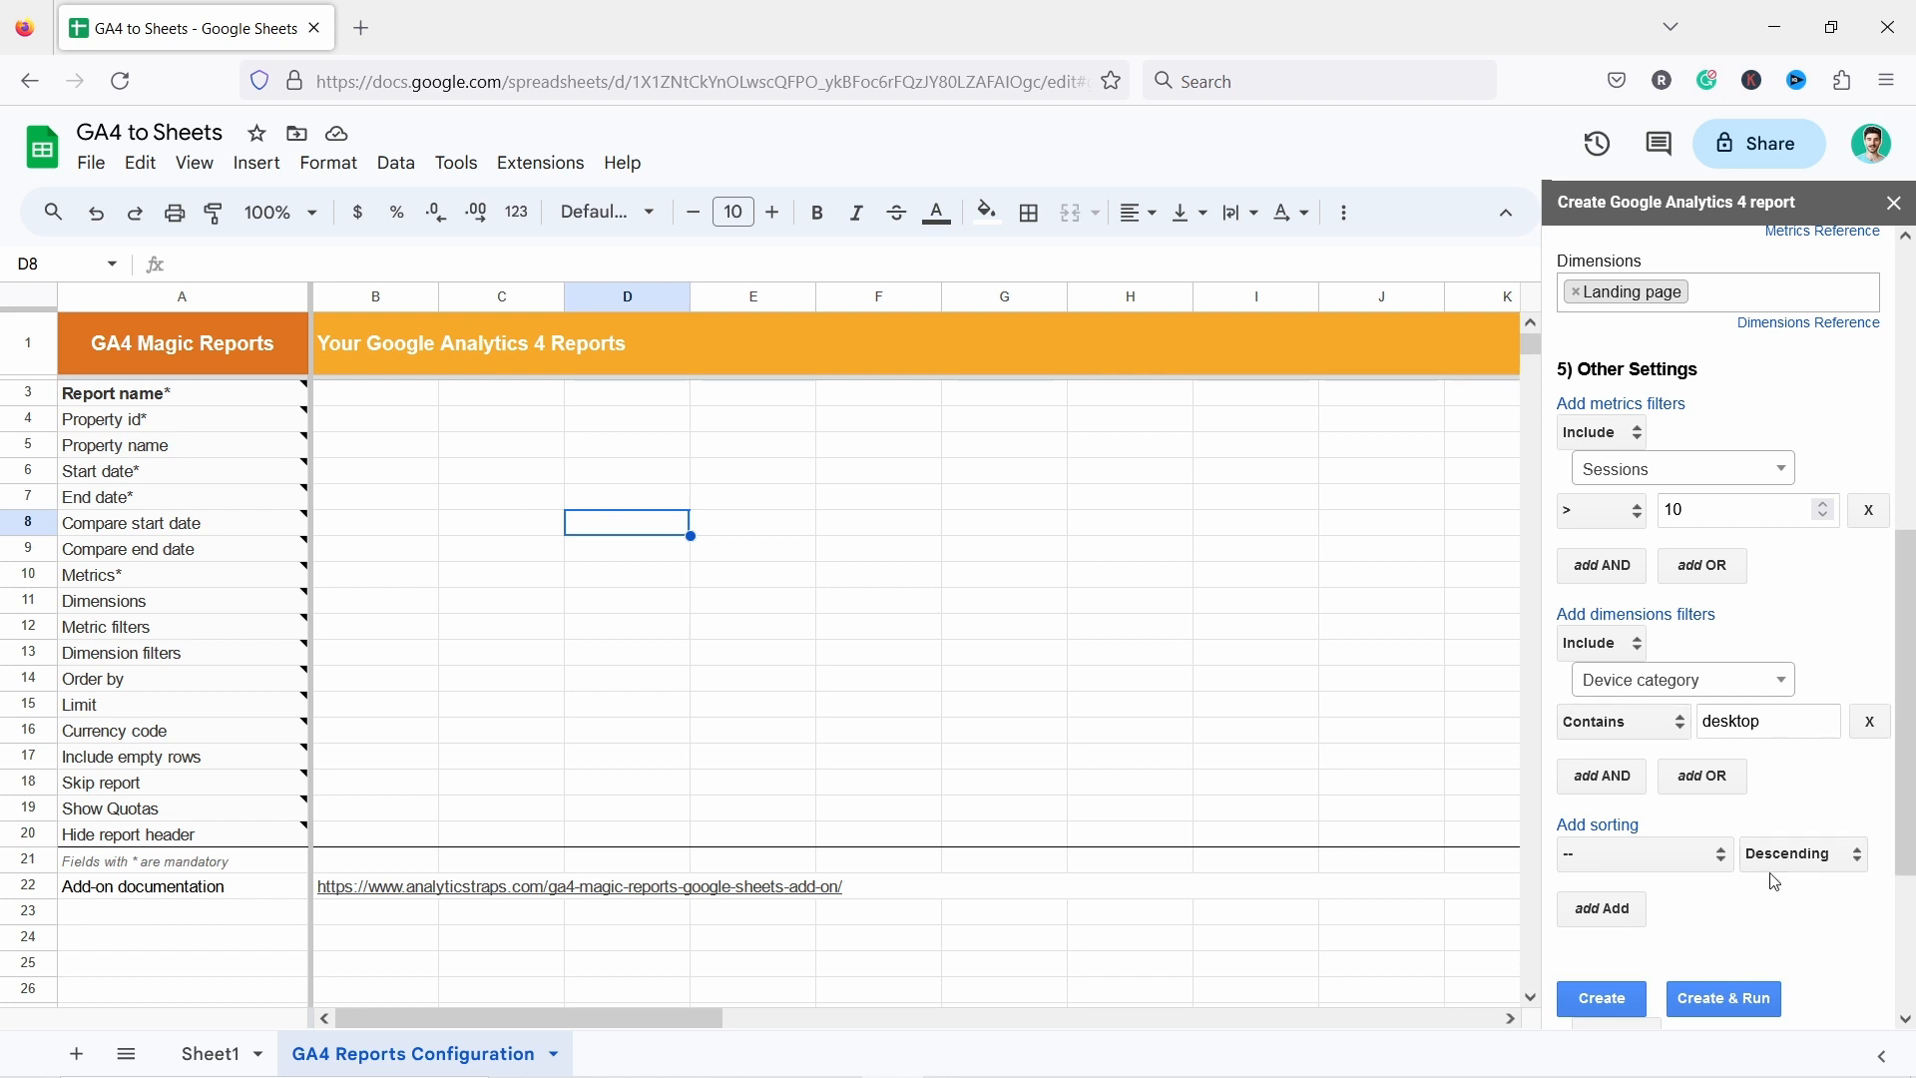
Create and run the configured report.
scroll(1702, 848, down, 3)
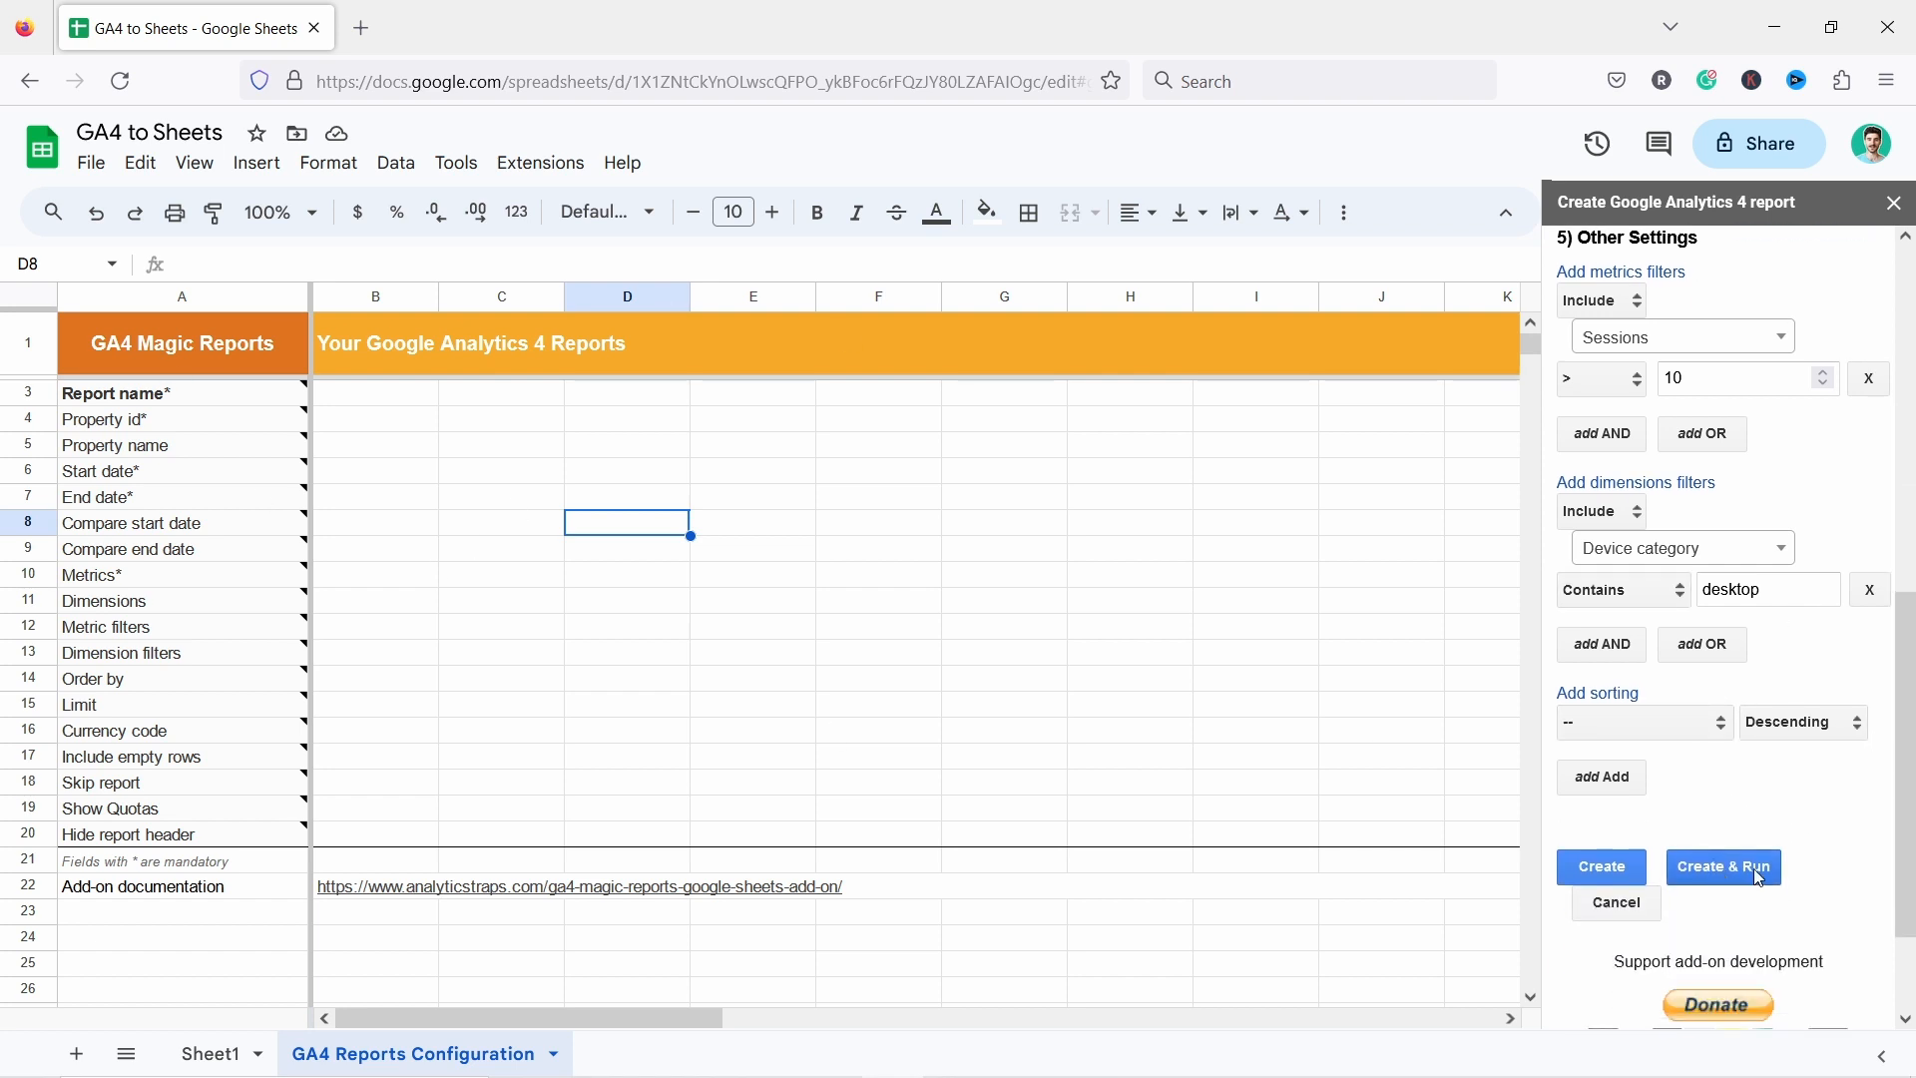
click(1736, 870)
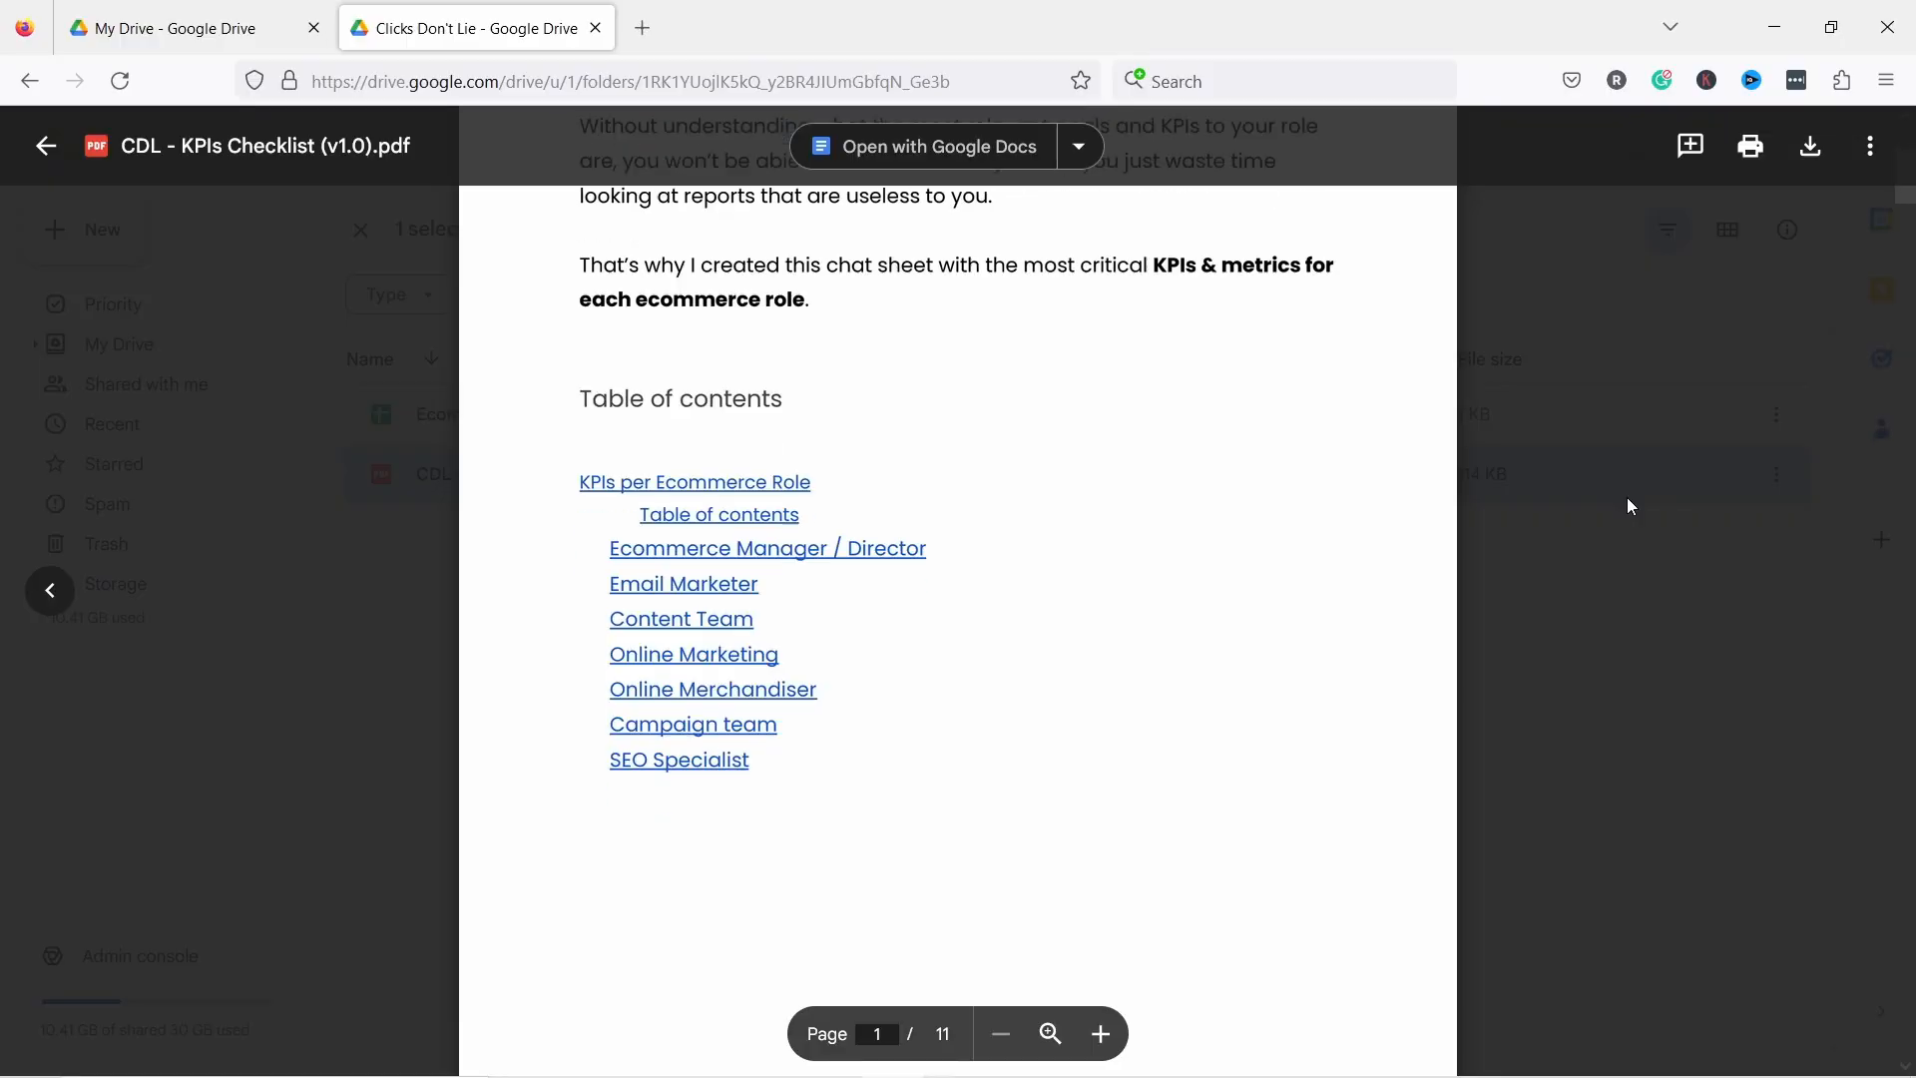
scroll(1629, 506, down, 5)
scroll(1627, 498, down, 8)
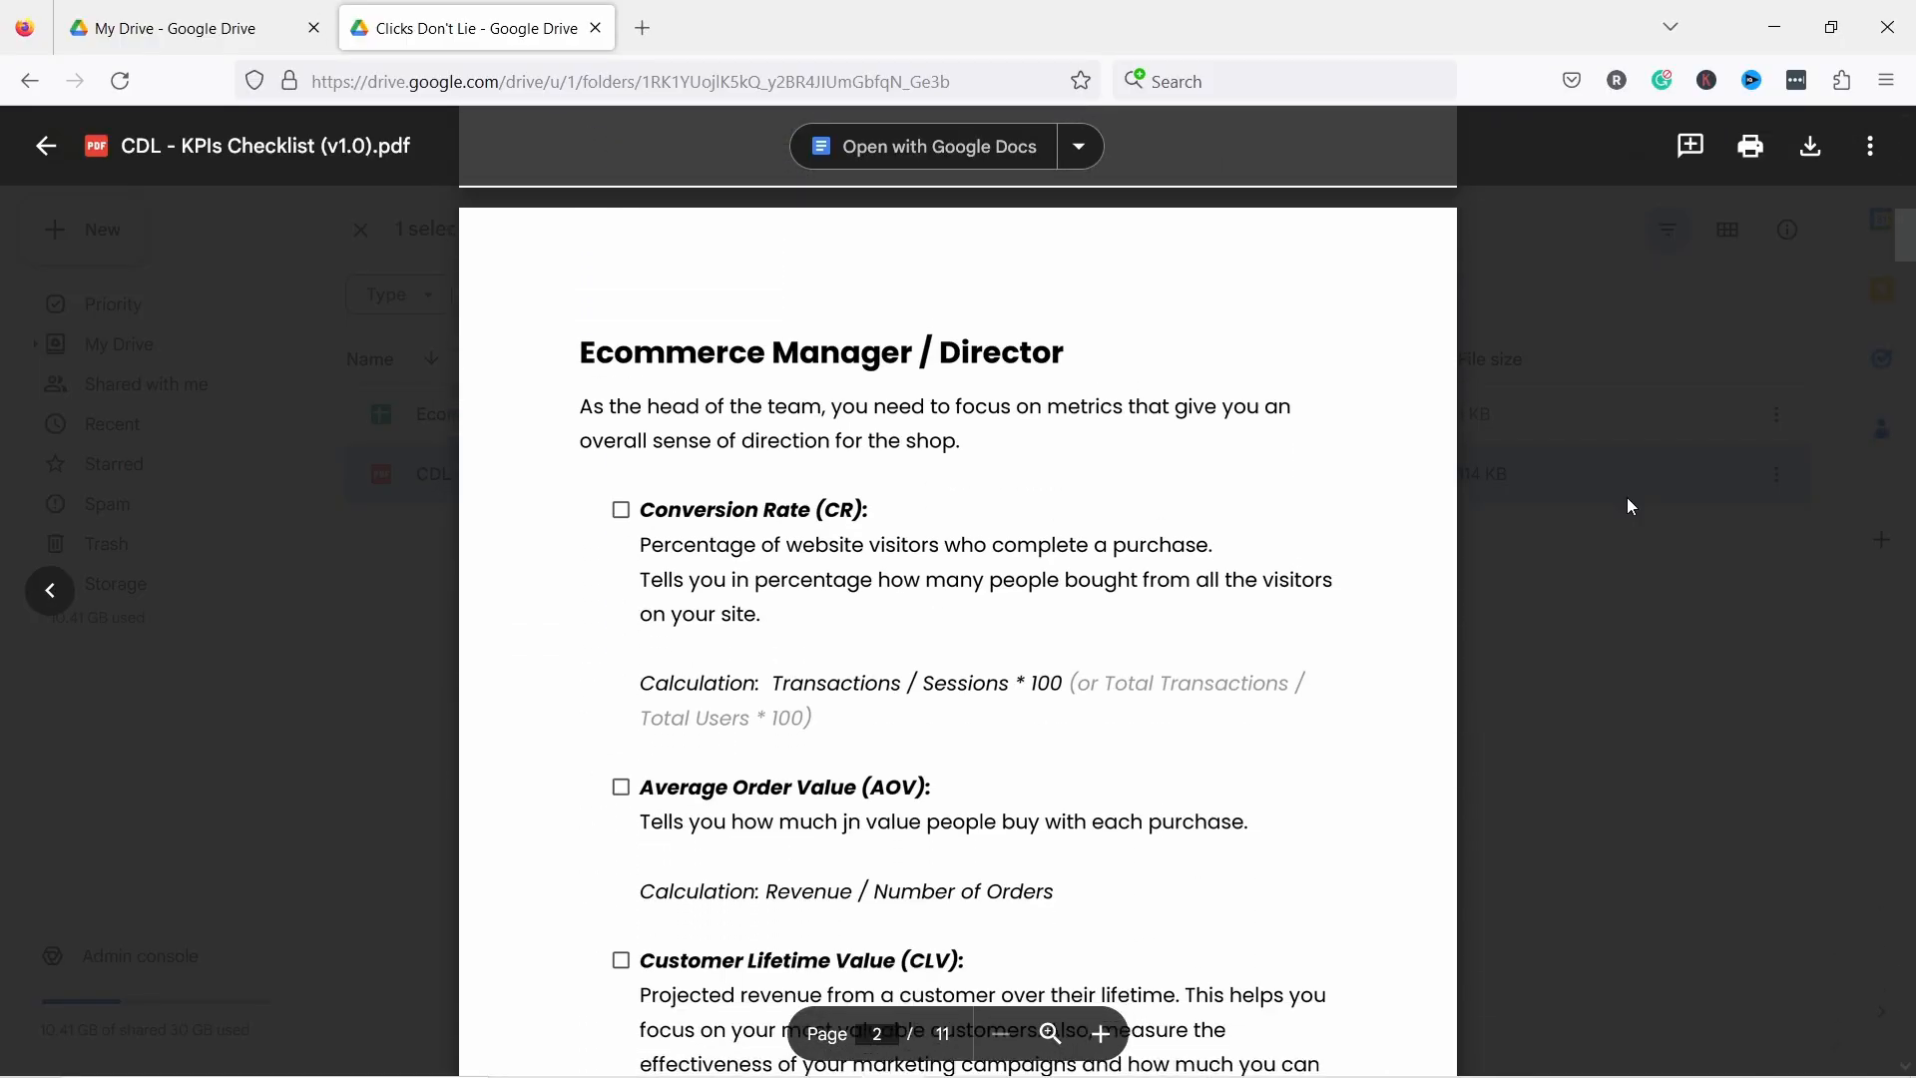
scroll(1626, 498, down, 10)
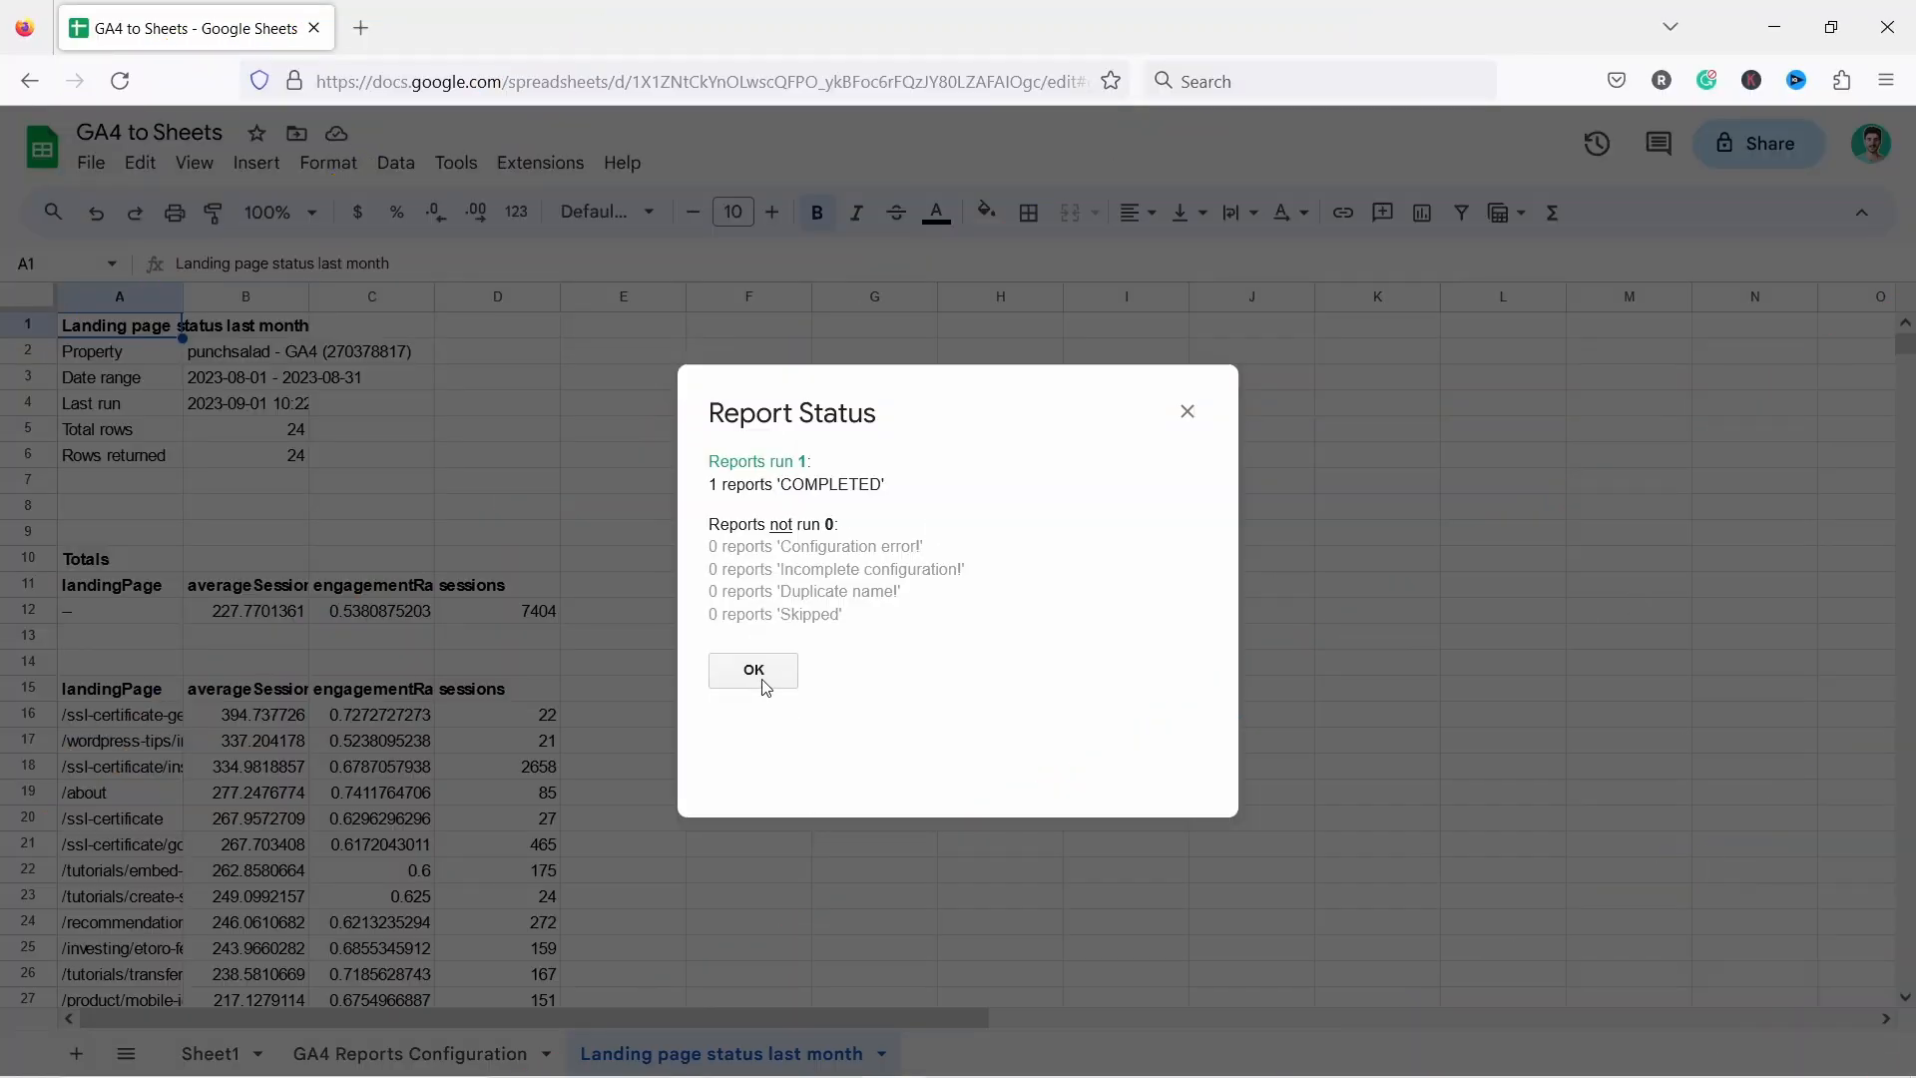
Dismiss the report status dialog and examine the generated report's header, totals and landing page rows.
click(754, 670)
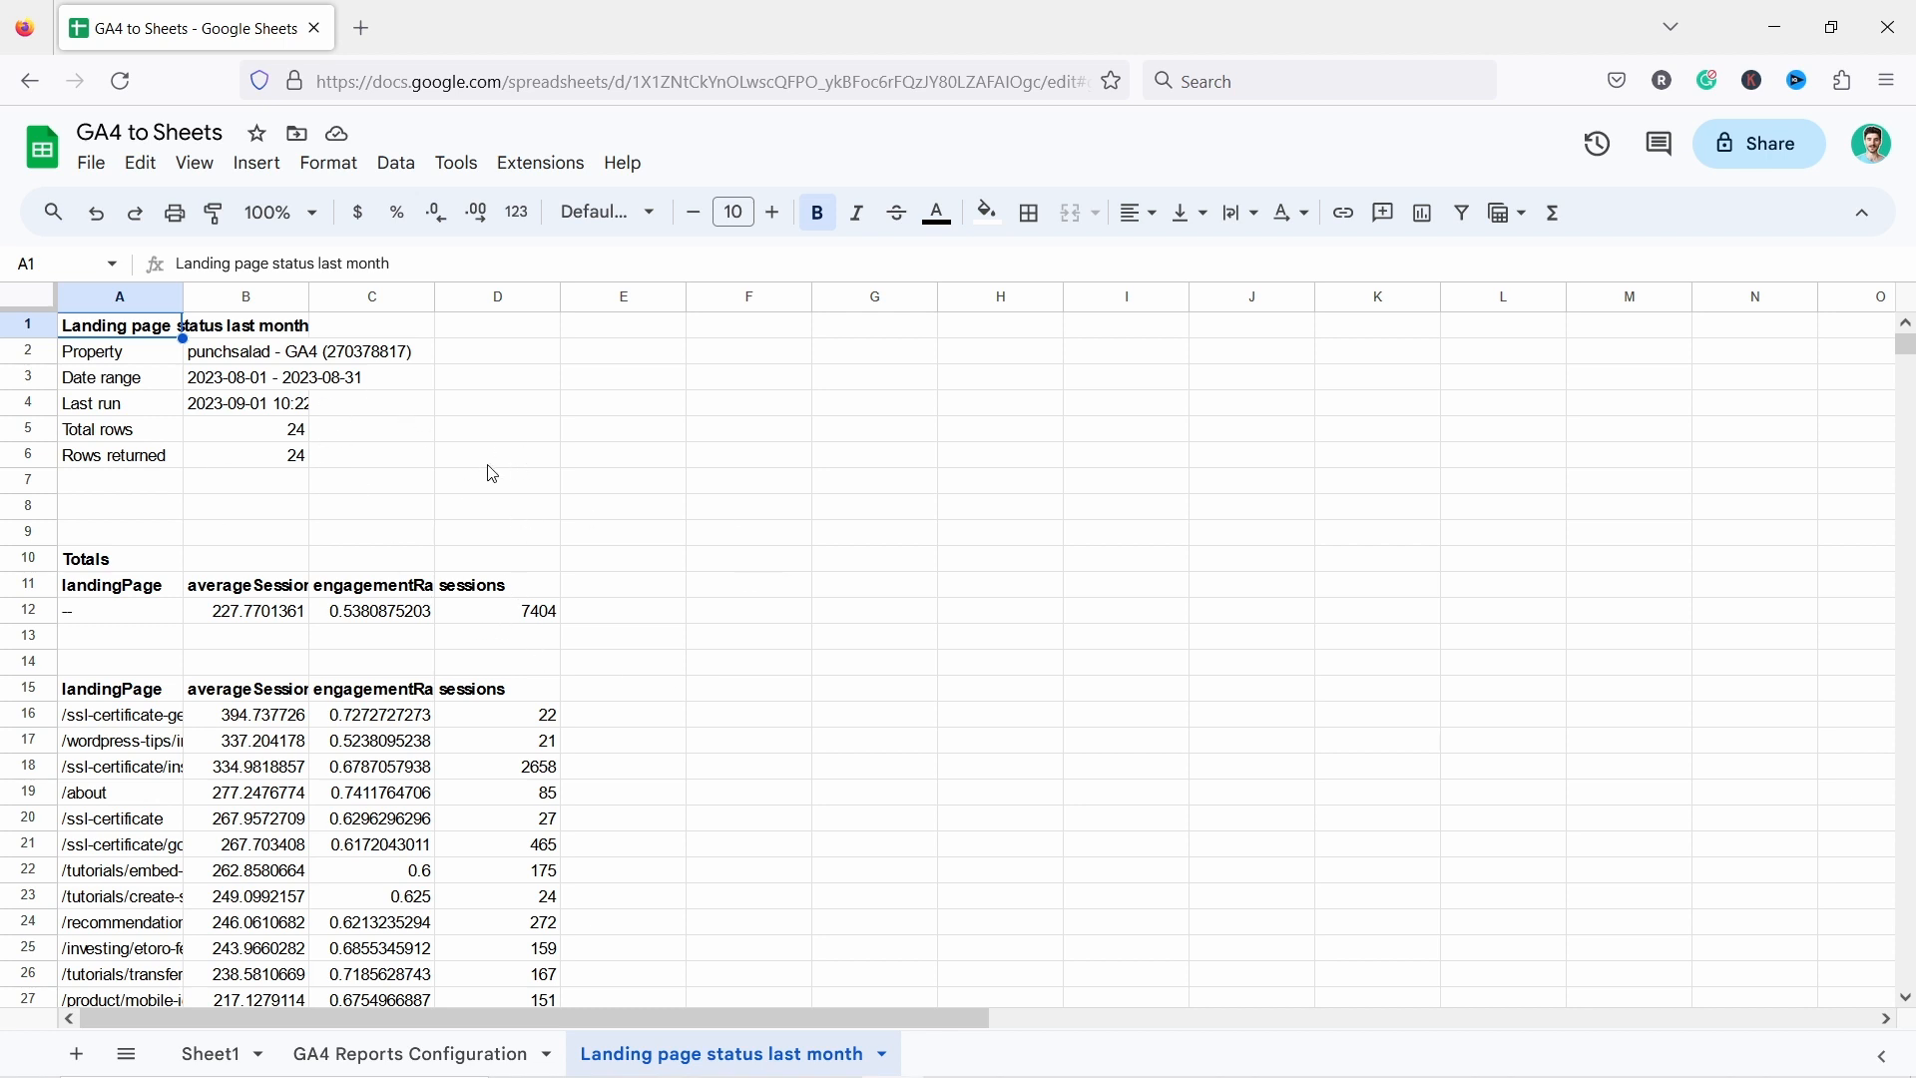
scroll(281, 517, down, 7)
scroll(131, 513, up, 5)
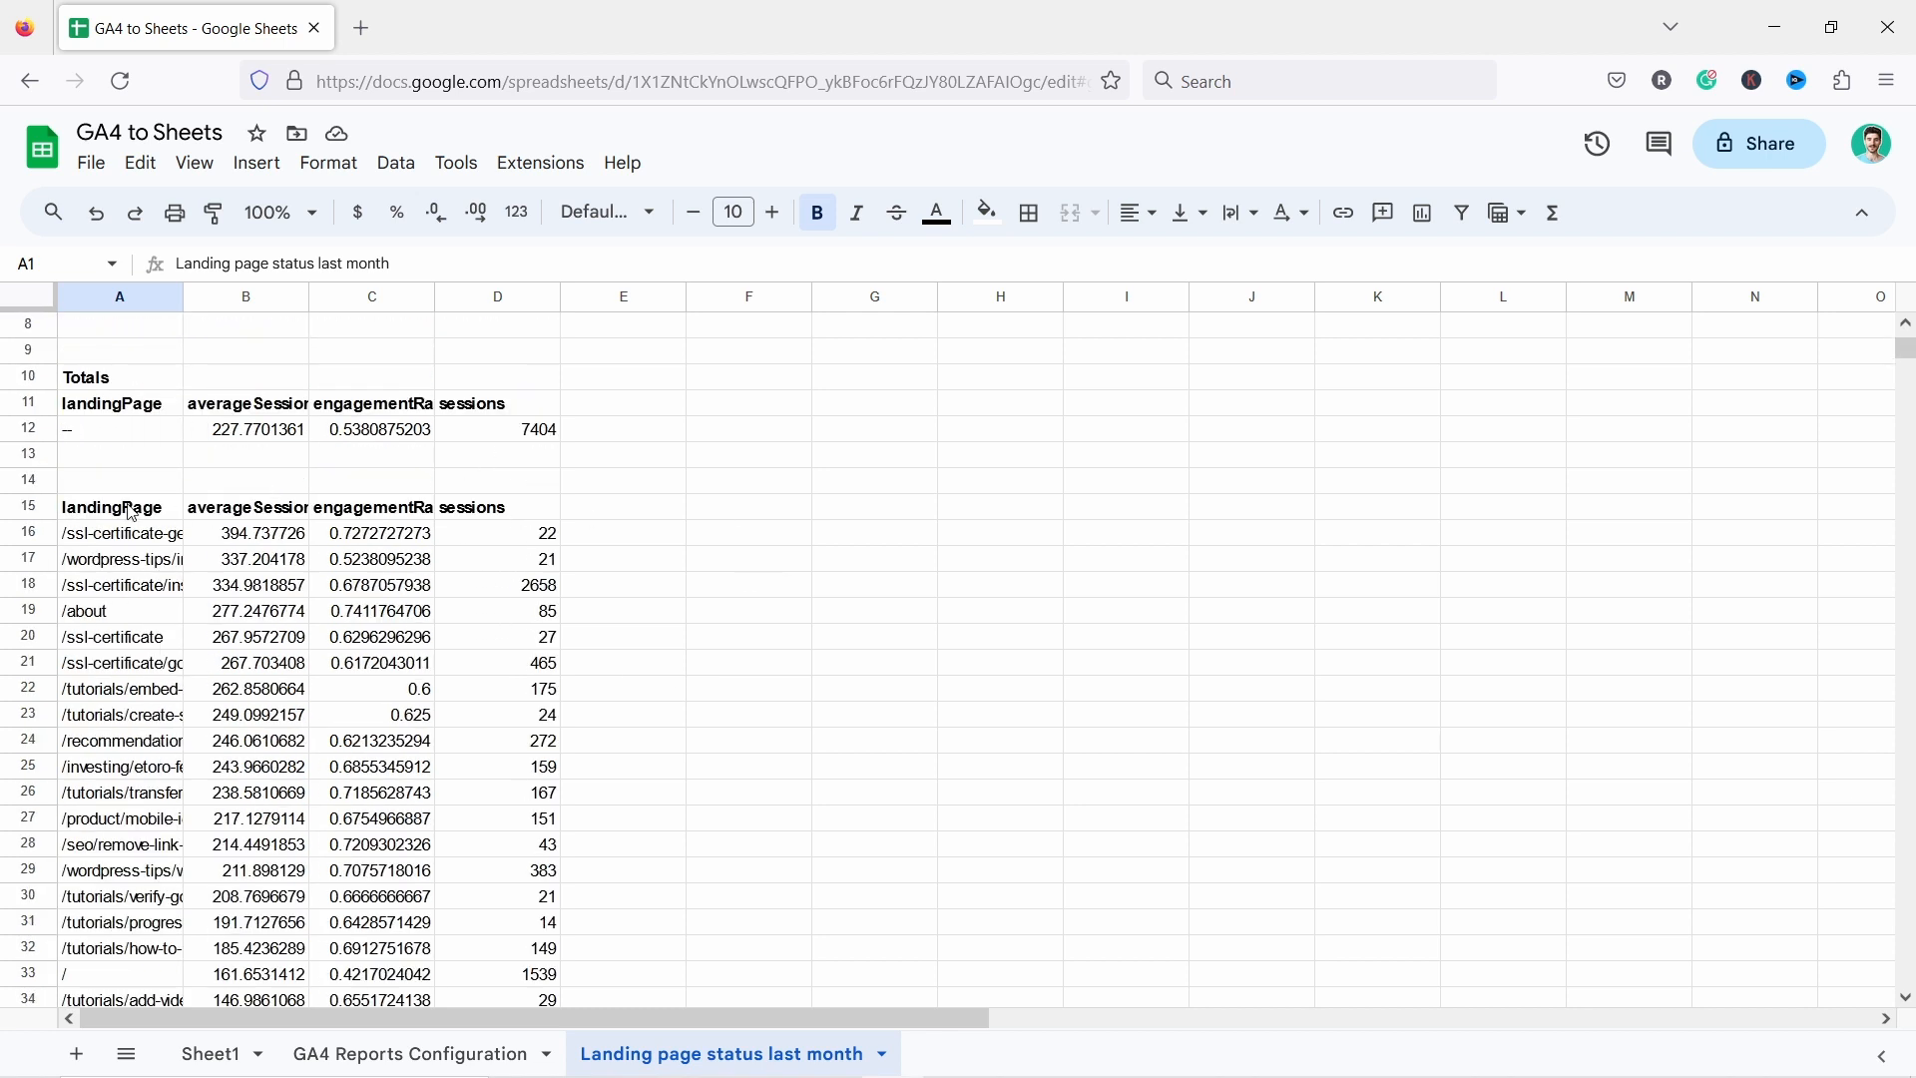
drag(120, 507, 505, 844)
scroll(592, 739, down, 7)
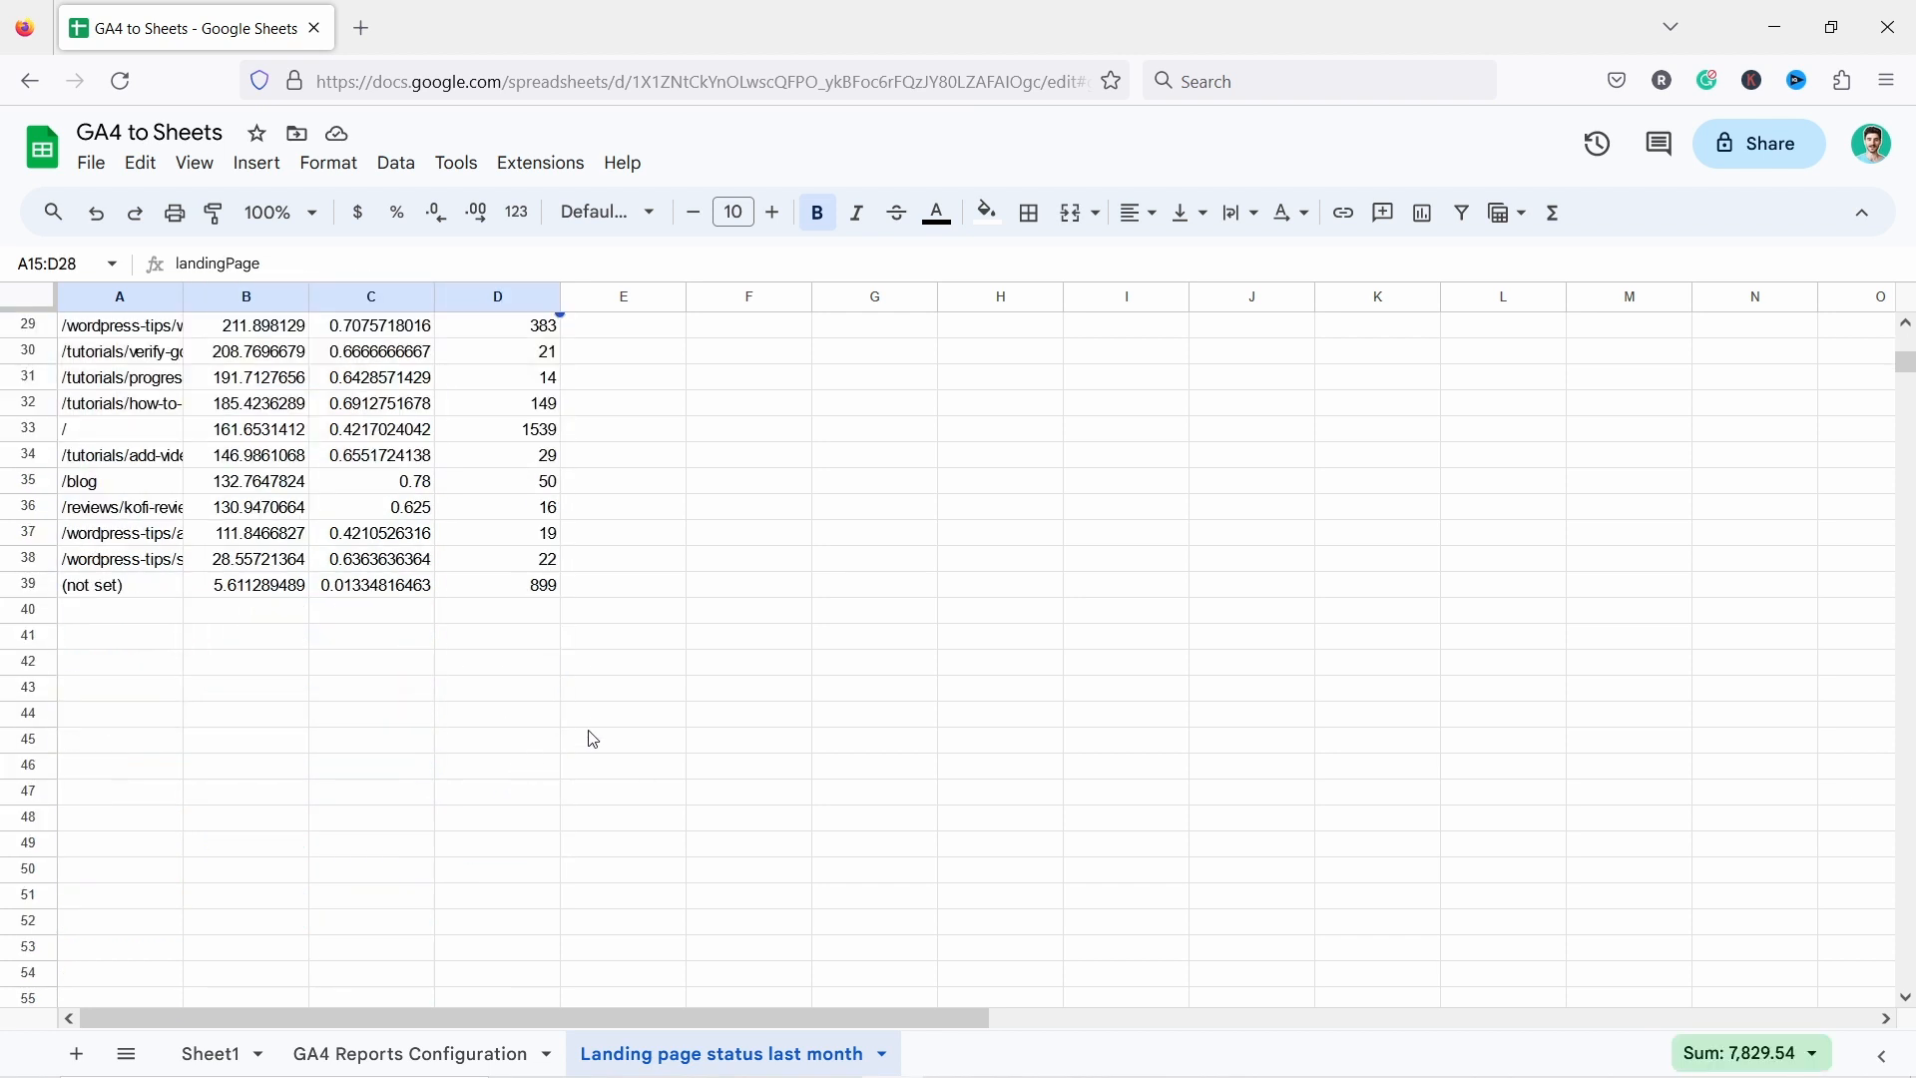
scroll(624, 589, up, 9)
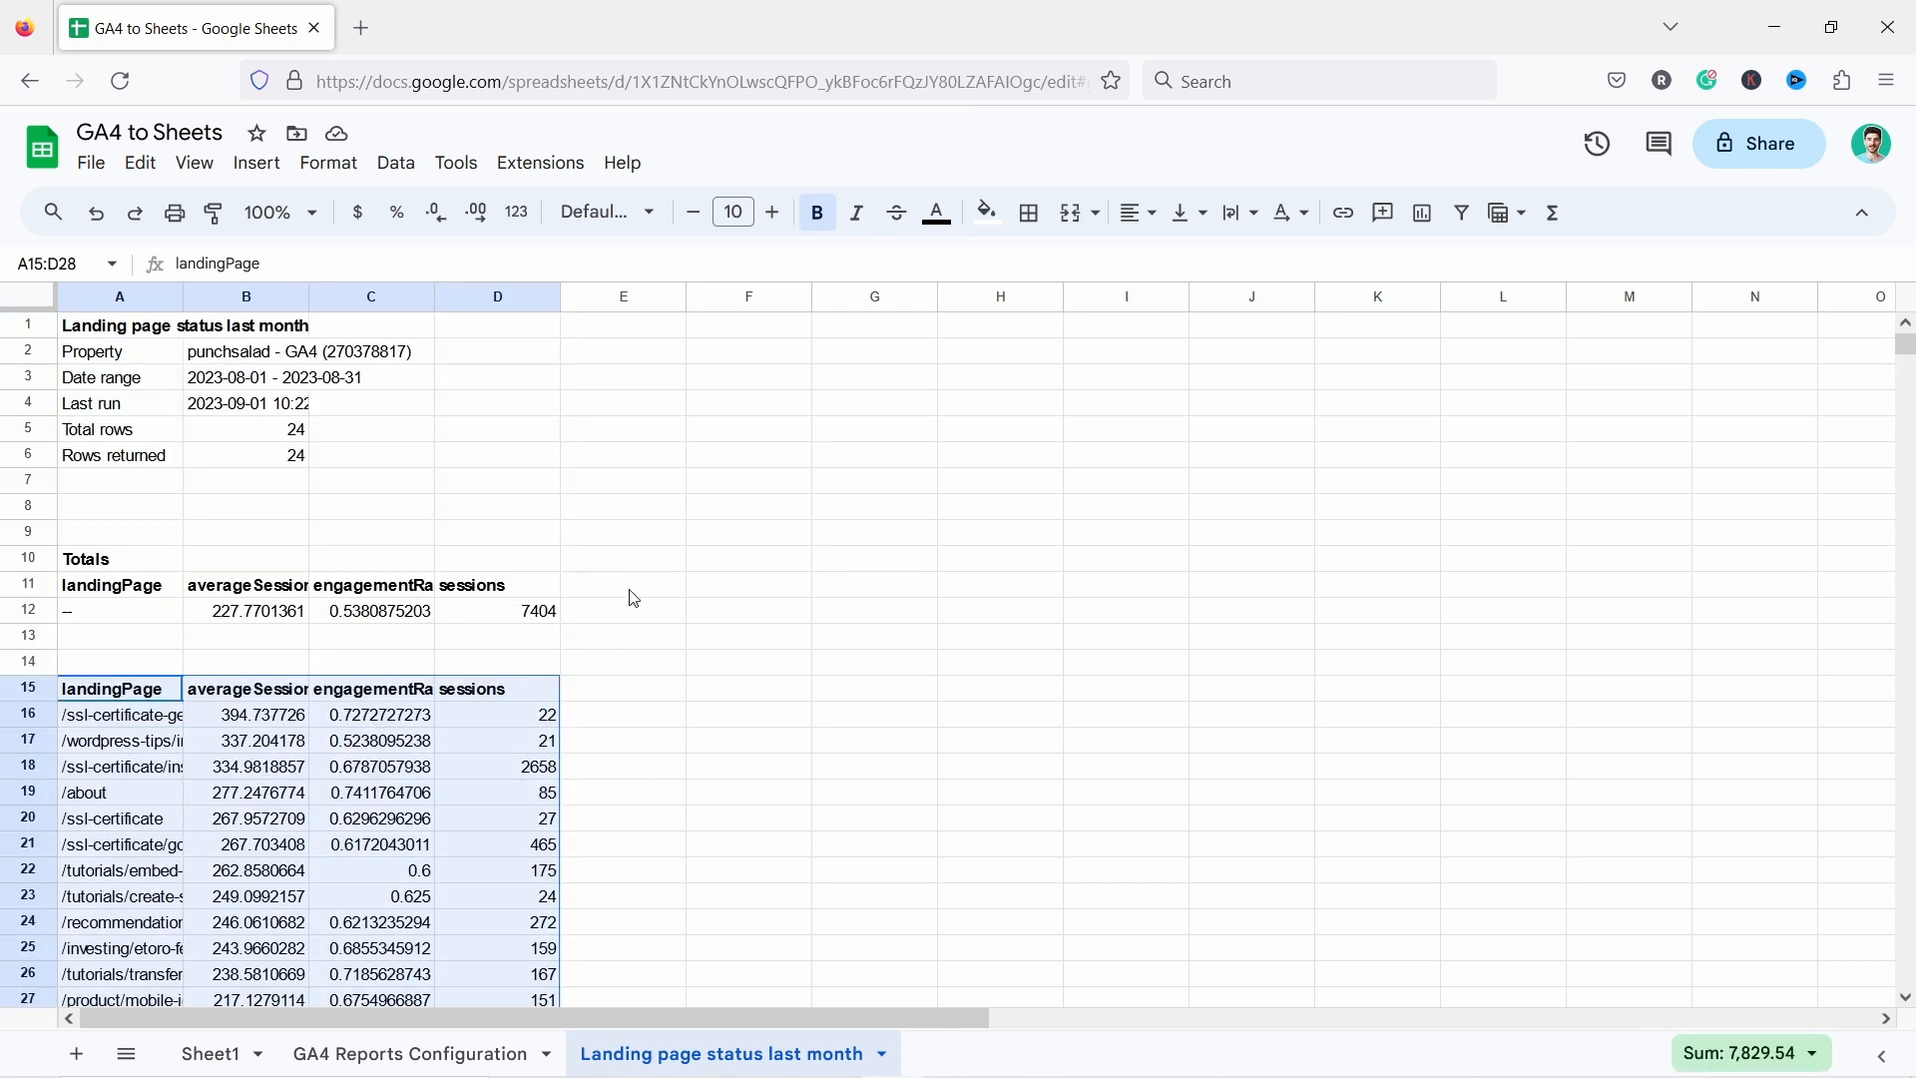
drag(126, 334, 556, 644)
click(782, 649)
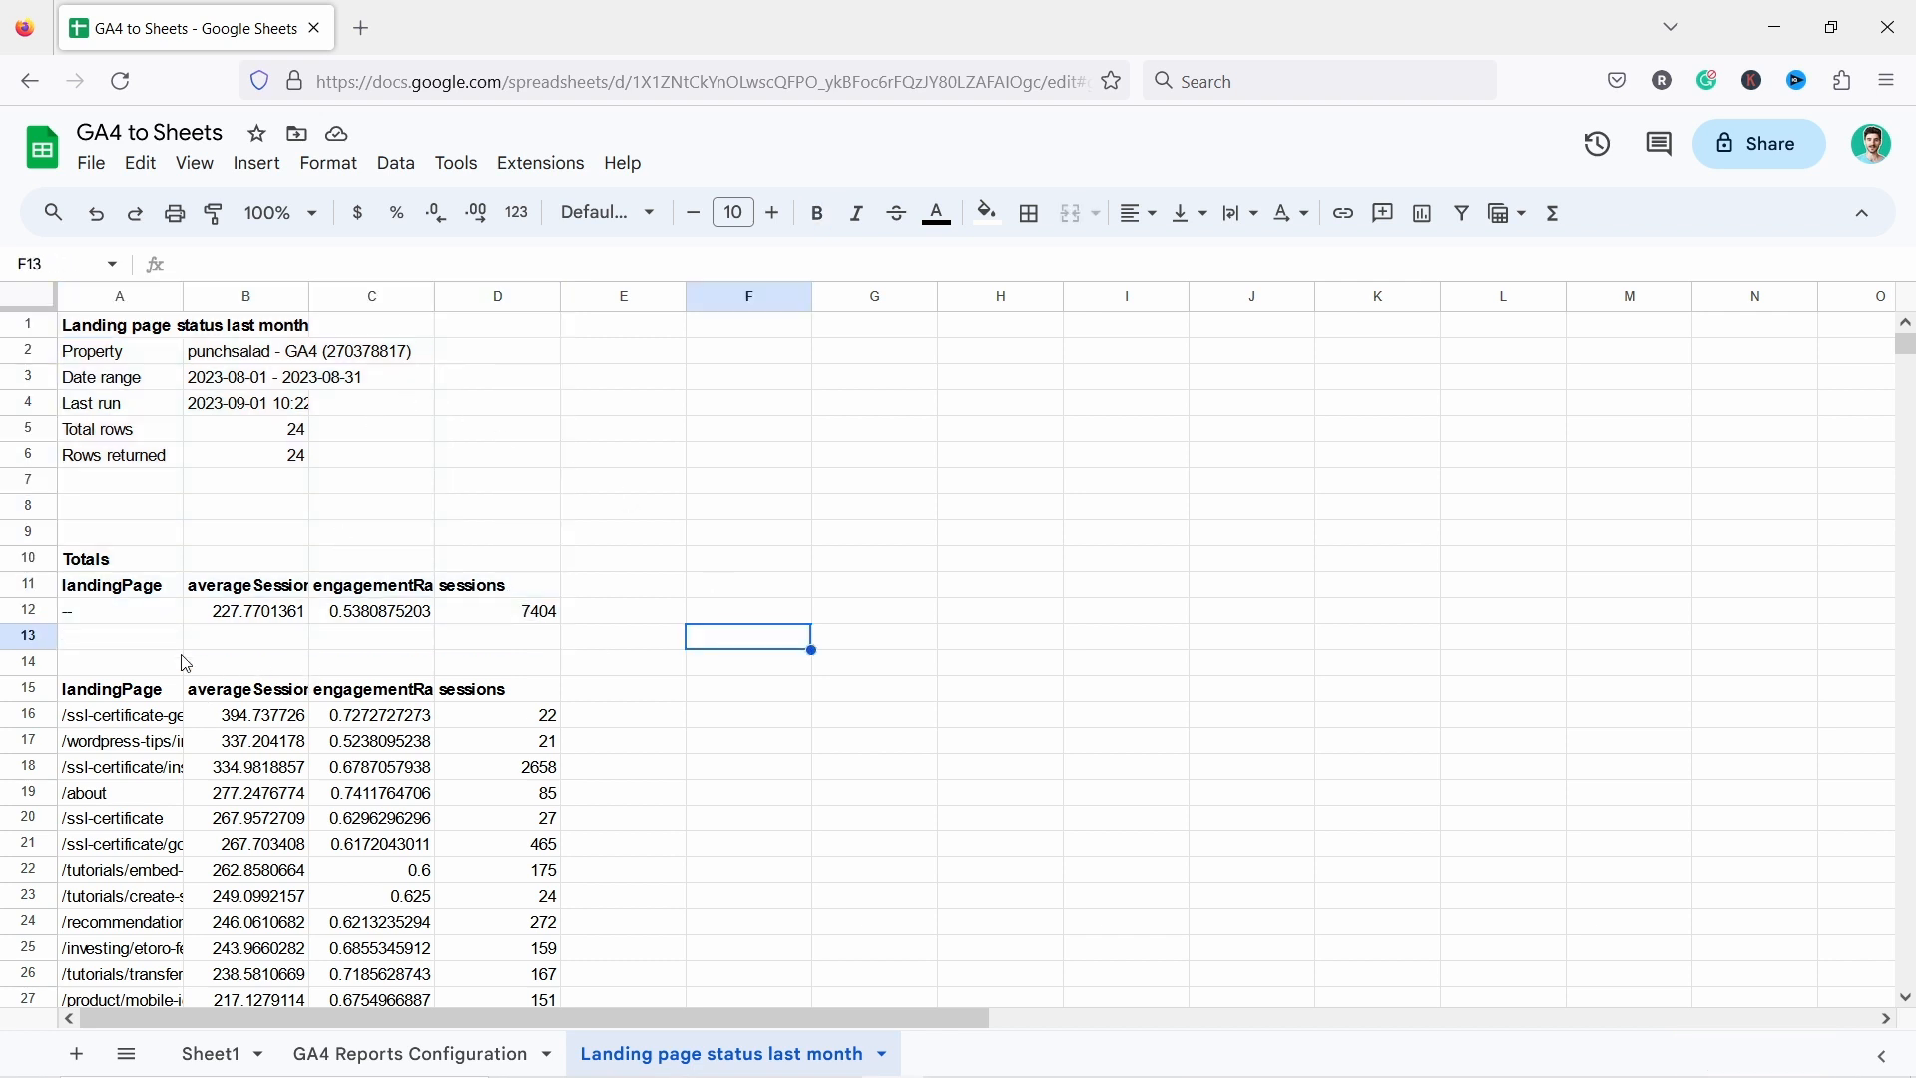
scroll(445, 506, down, 2)
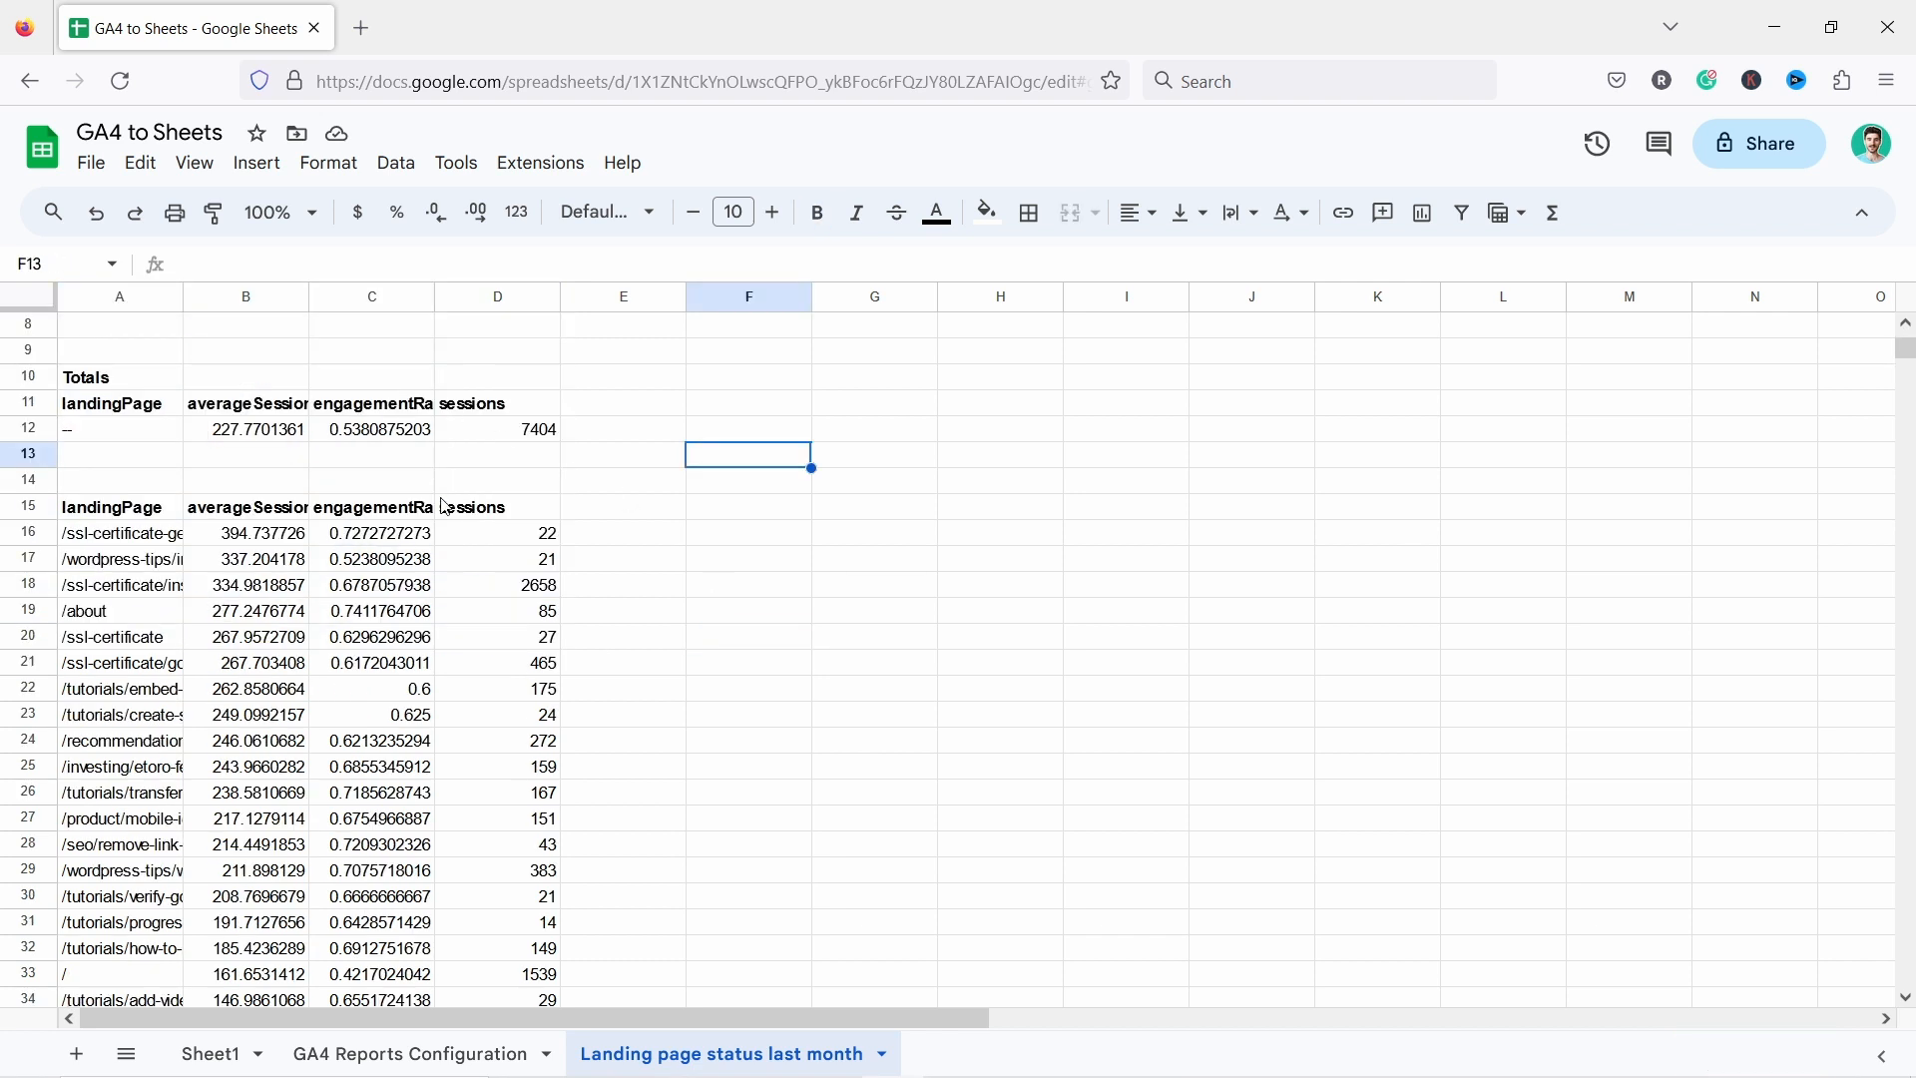
click(31, 509)
scroll(549, 644, down, 5)
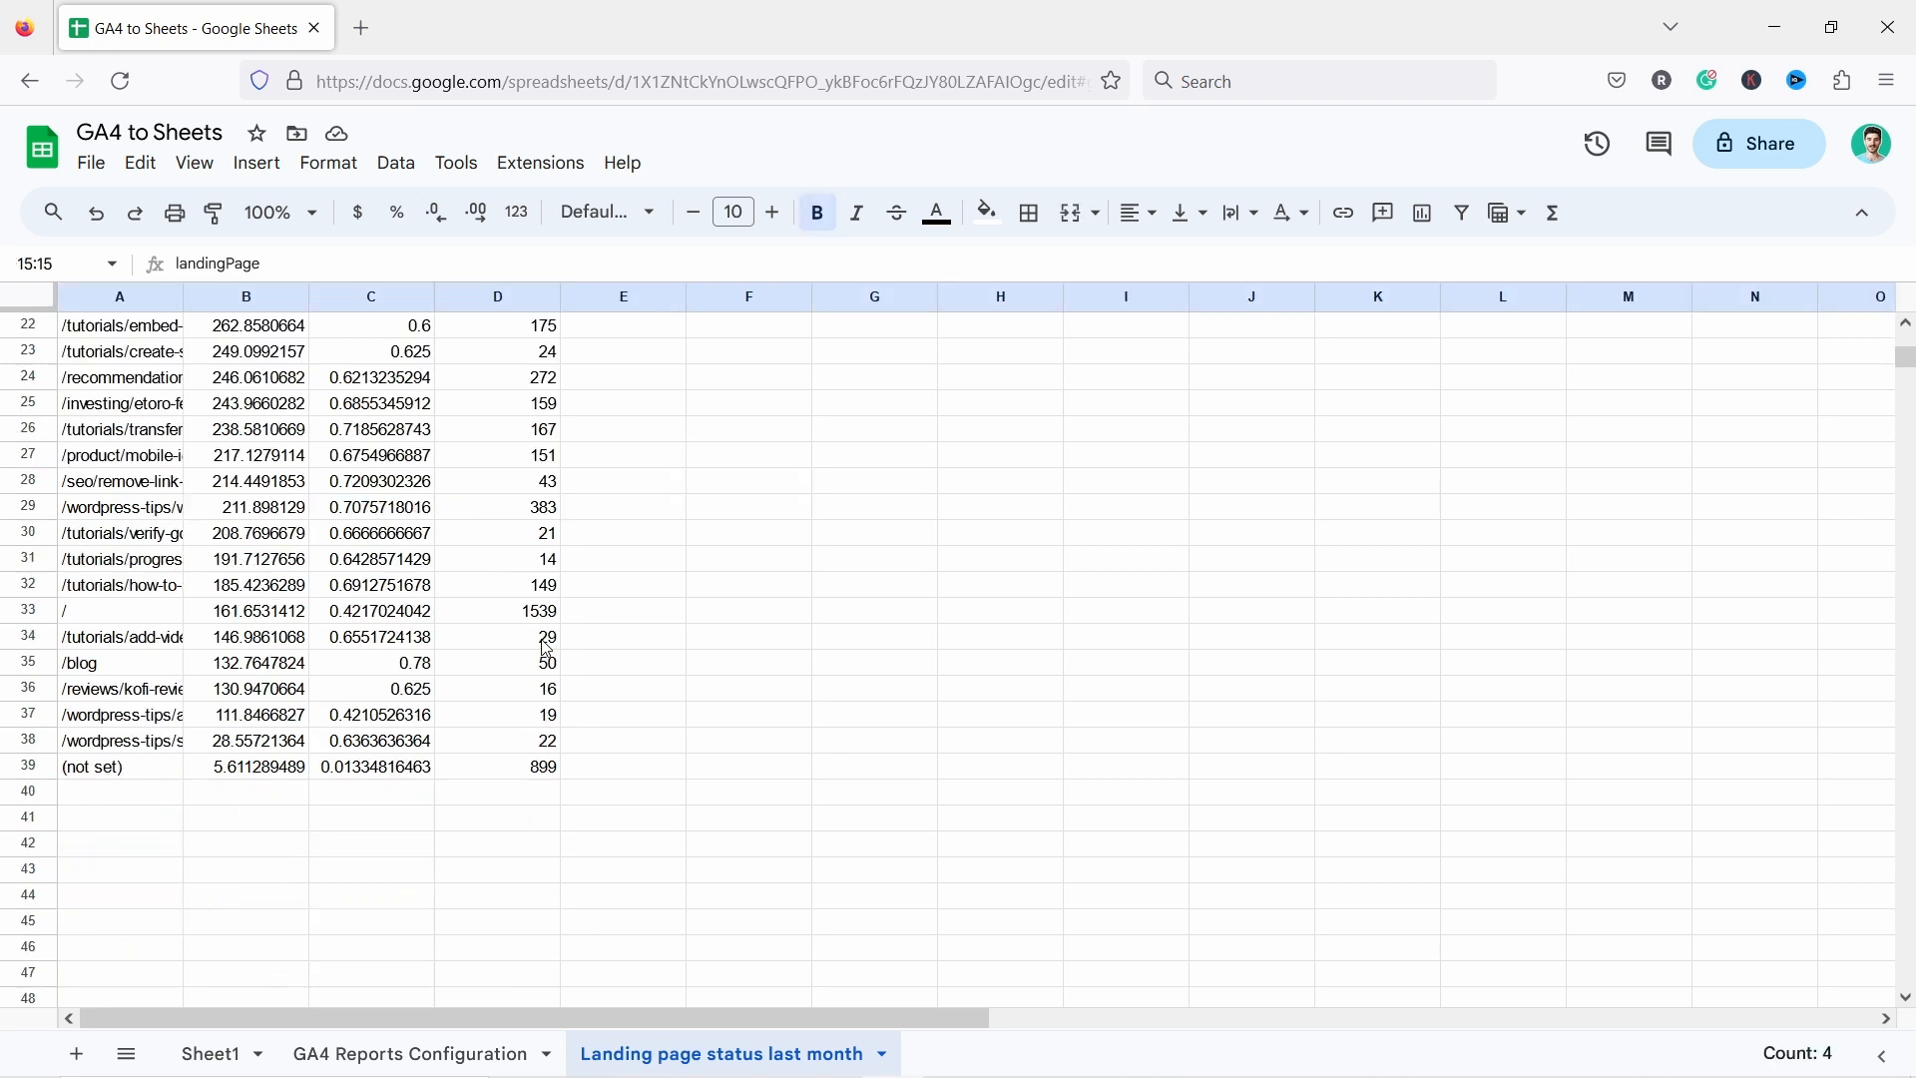
scroll(549, 649, up, 2)
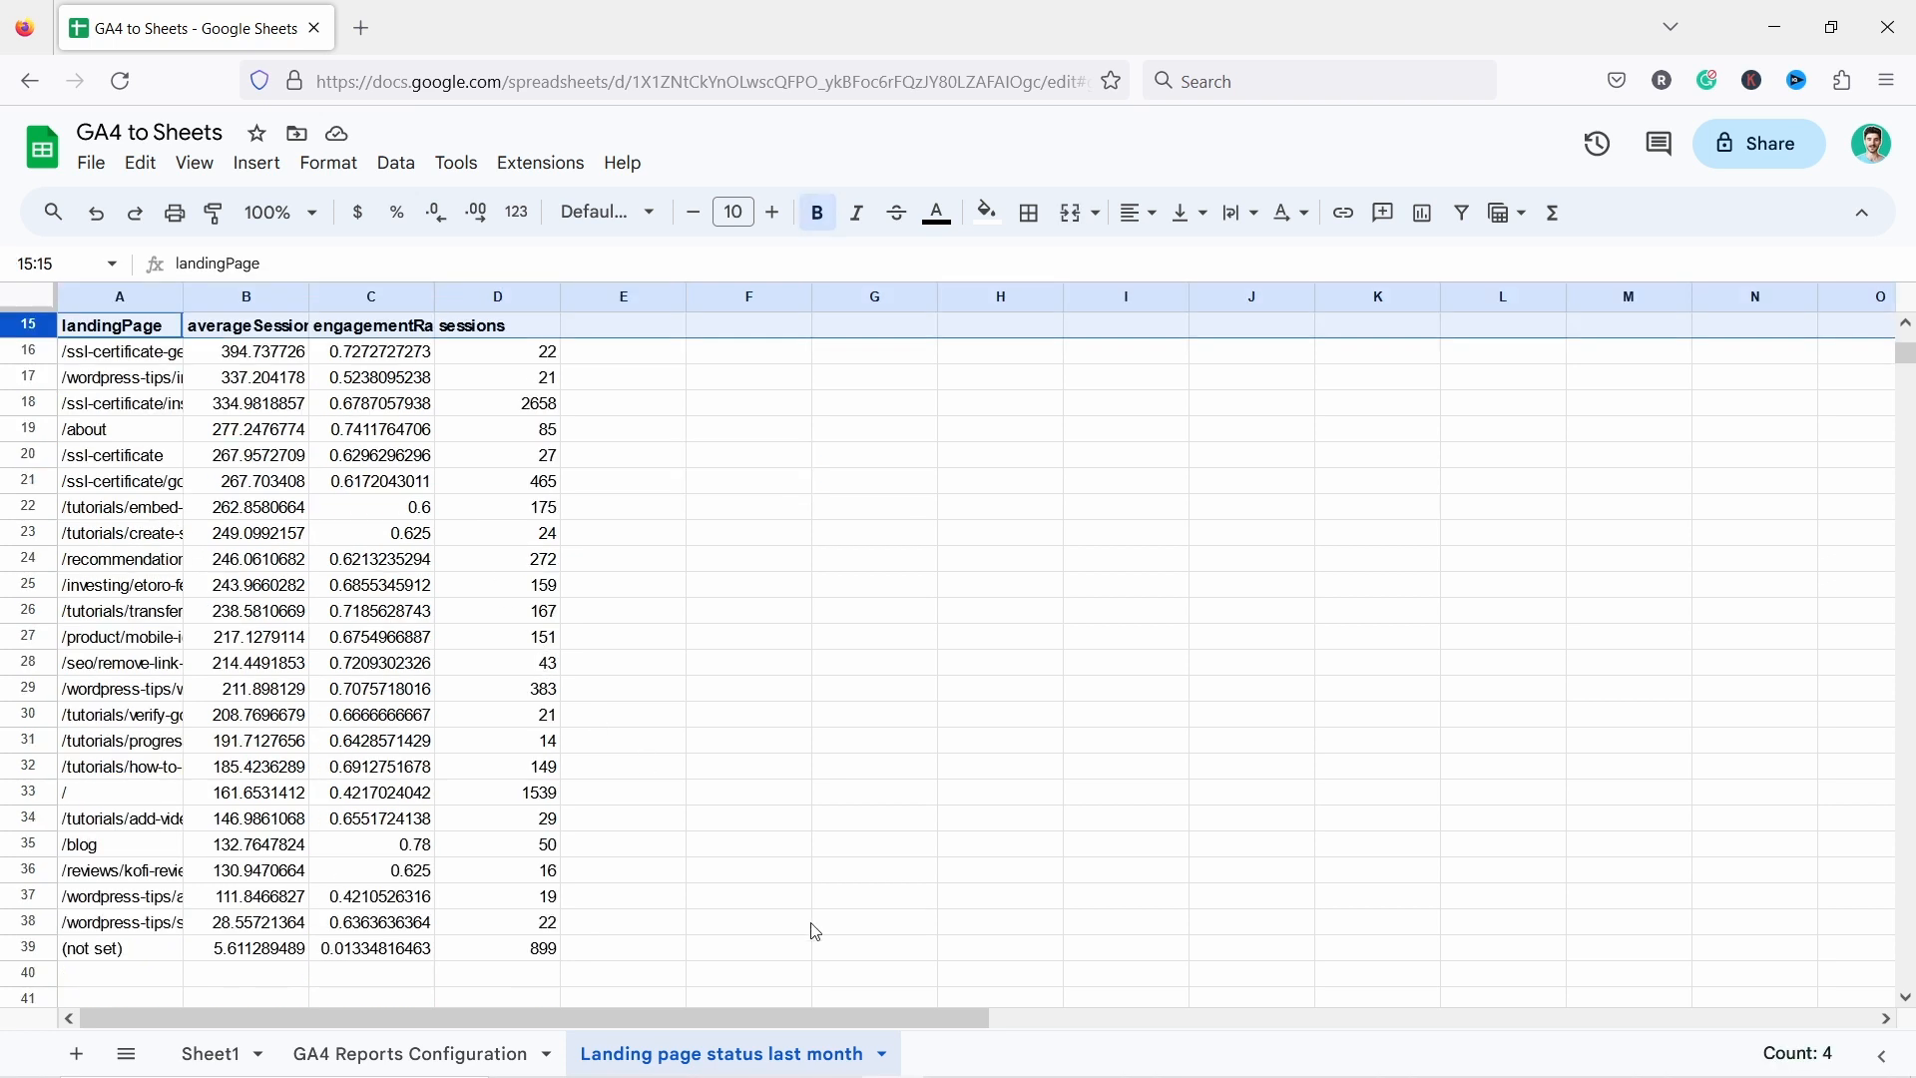
drag(110, 335, 538, 923)
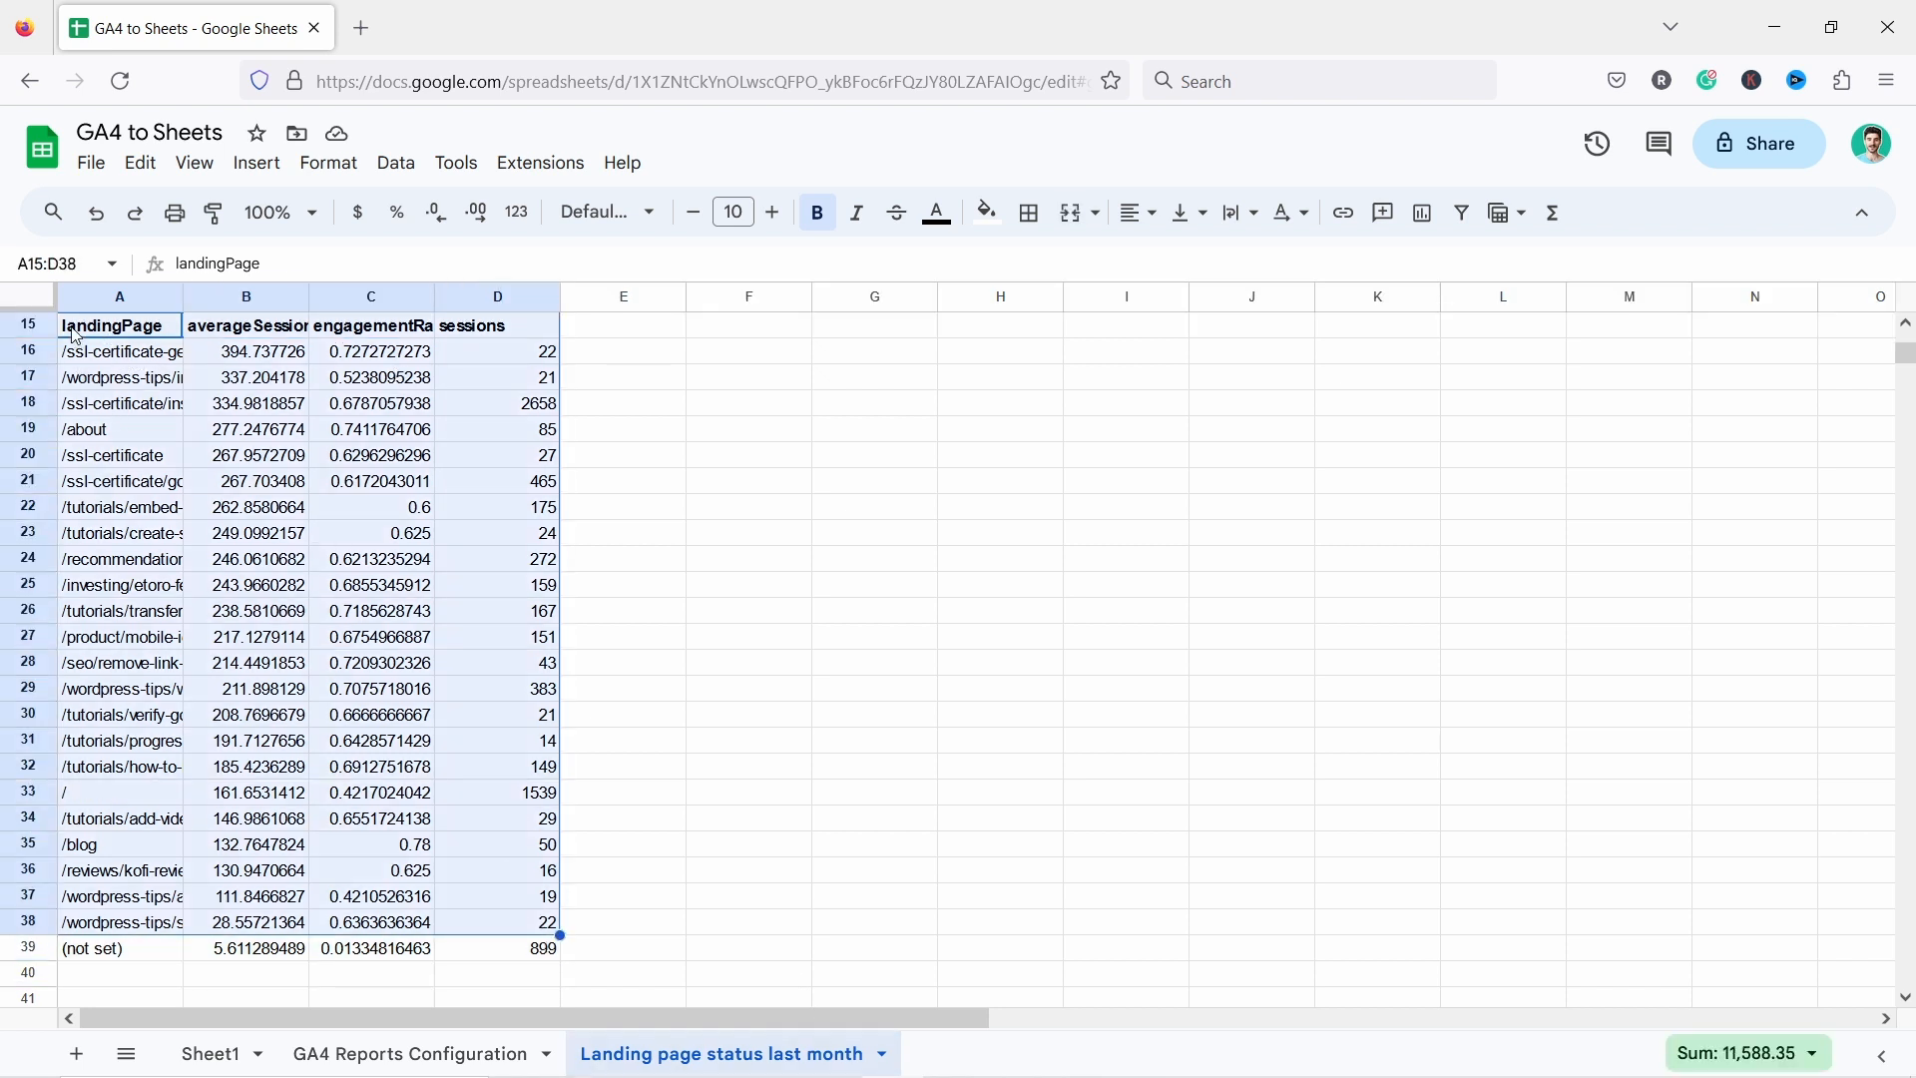
click(384, 591)
scroll(389, 598, up, 5)
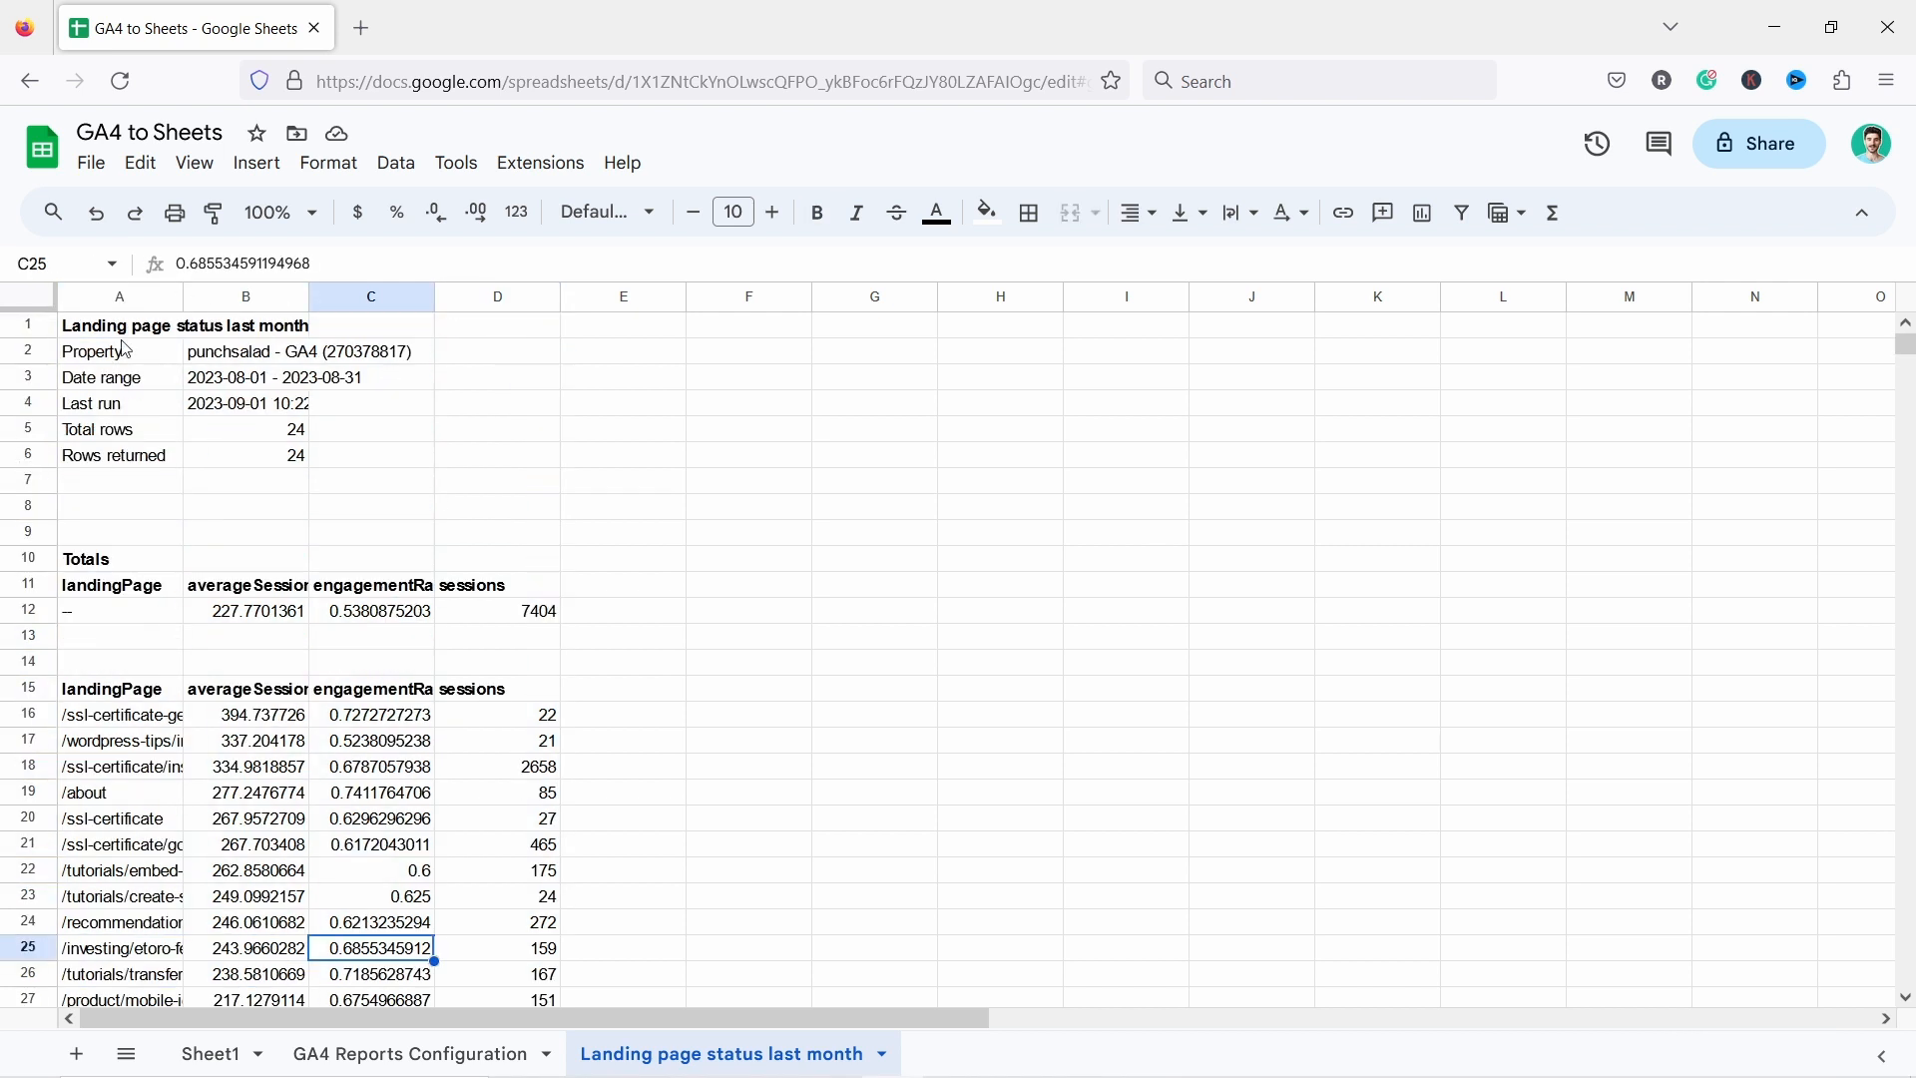
scroll(542, 562, down, 5)
Widen the landing page column so the full page paths are readable.
click(120, 403)
drag(183, 296, 271, 296)
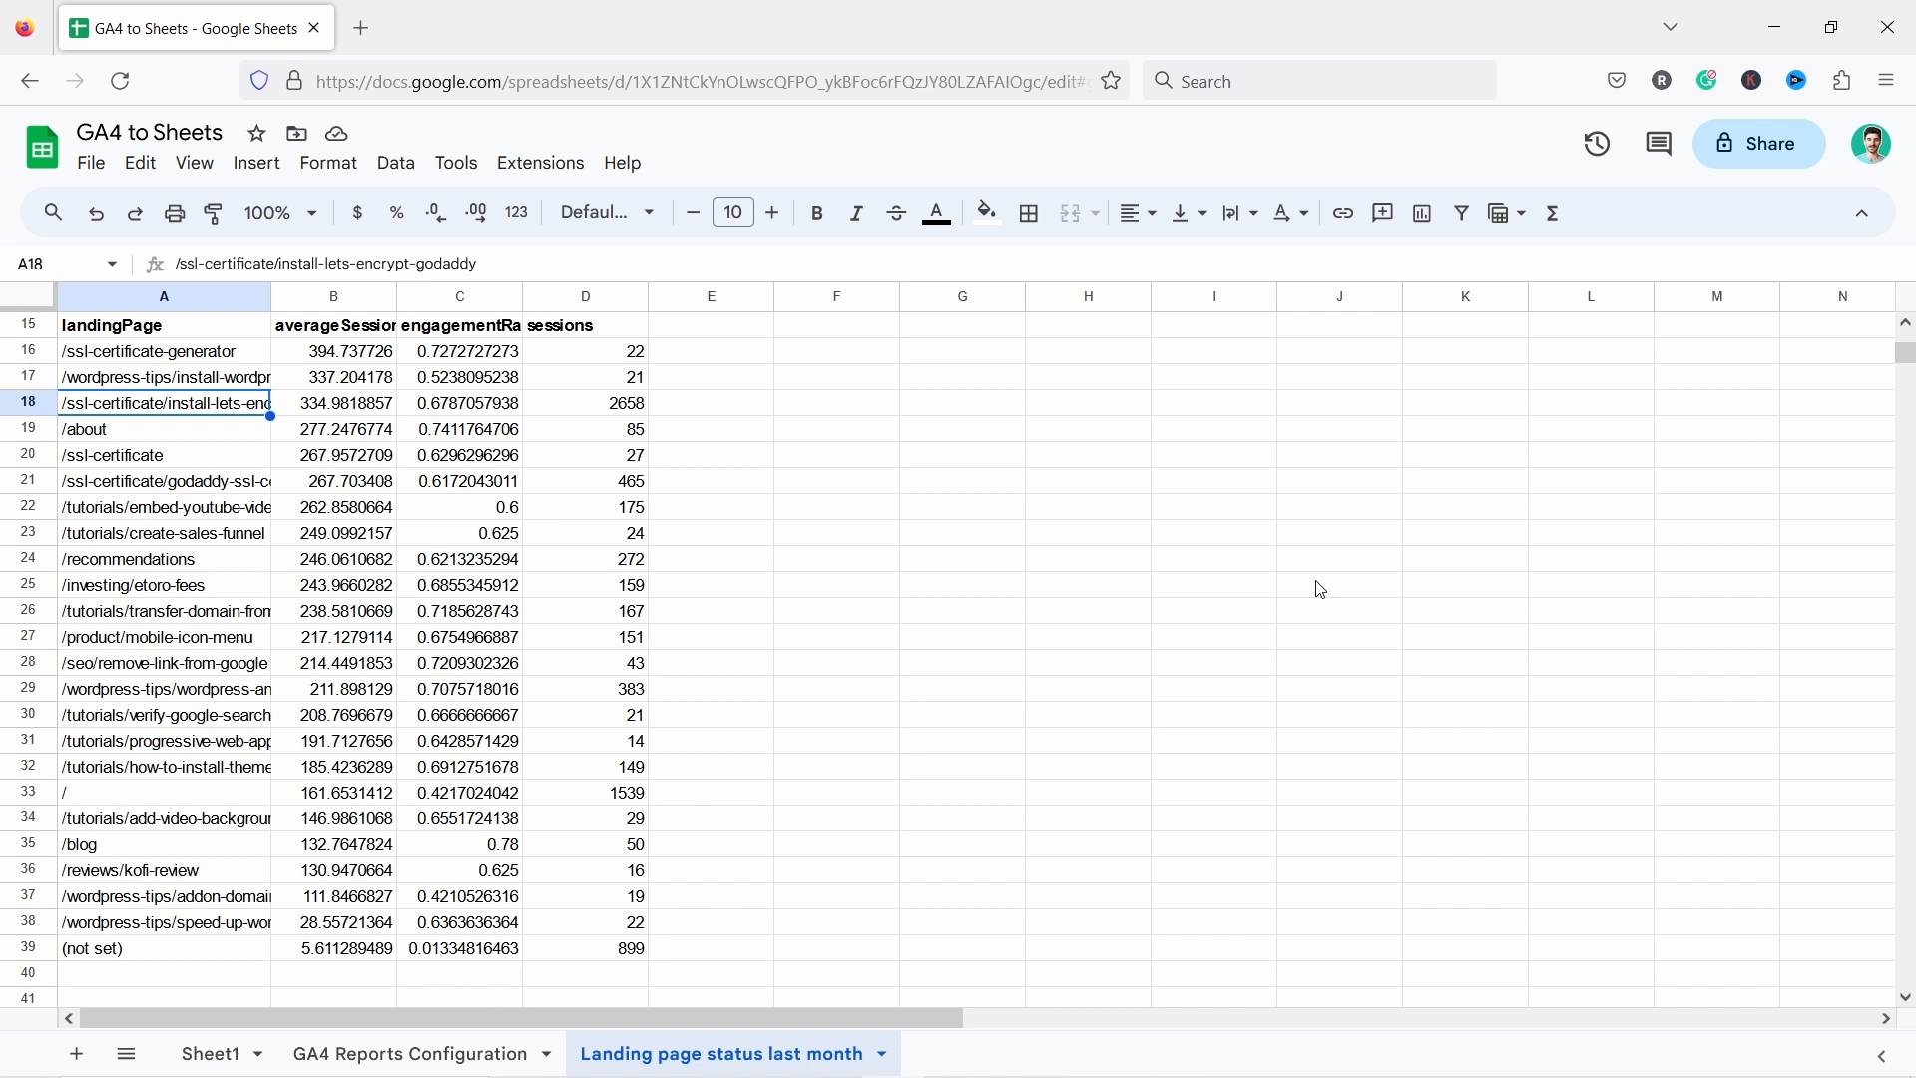
Open the GA4 Magic Reports scheduling dialog and enable reports to run automatically.
click(521, 168)
mouse_move(612, 411)
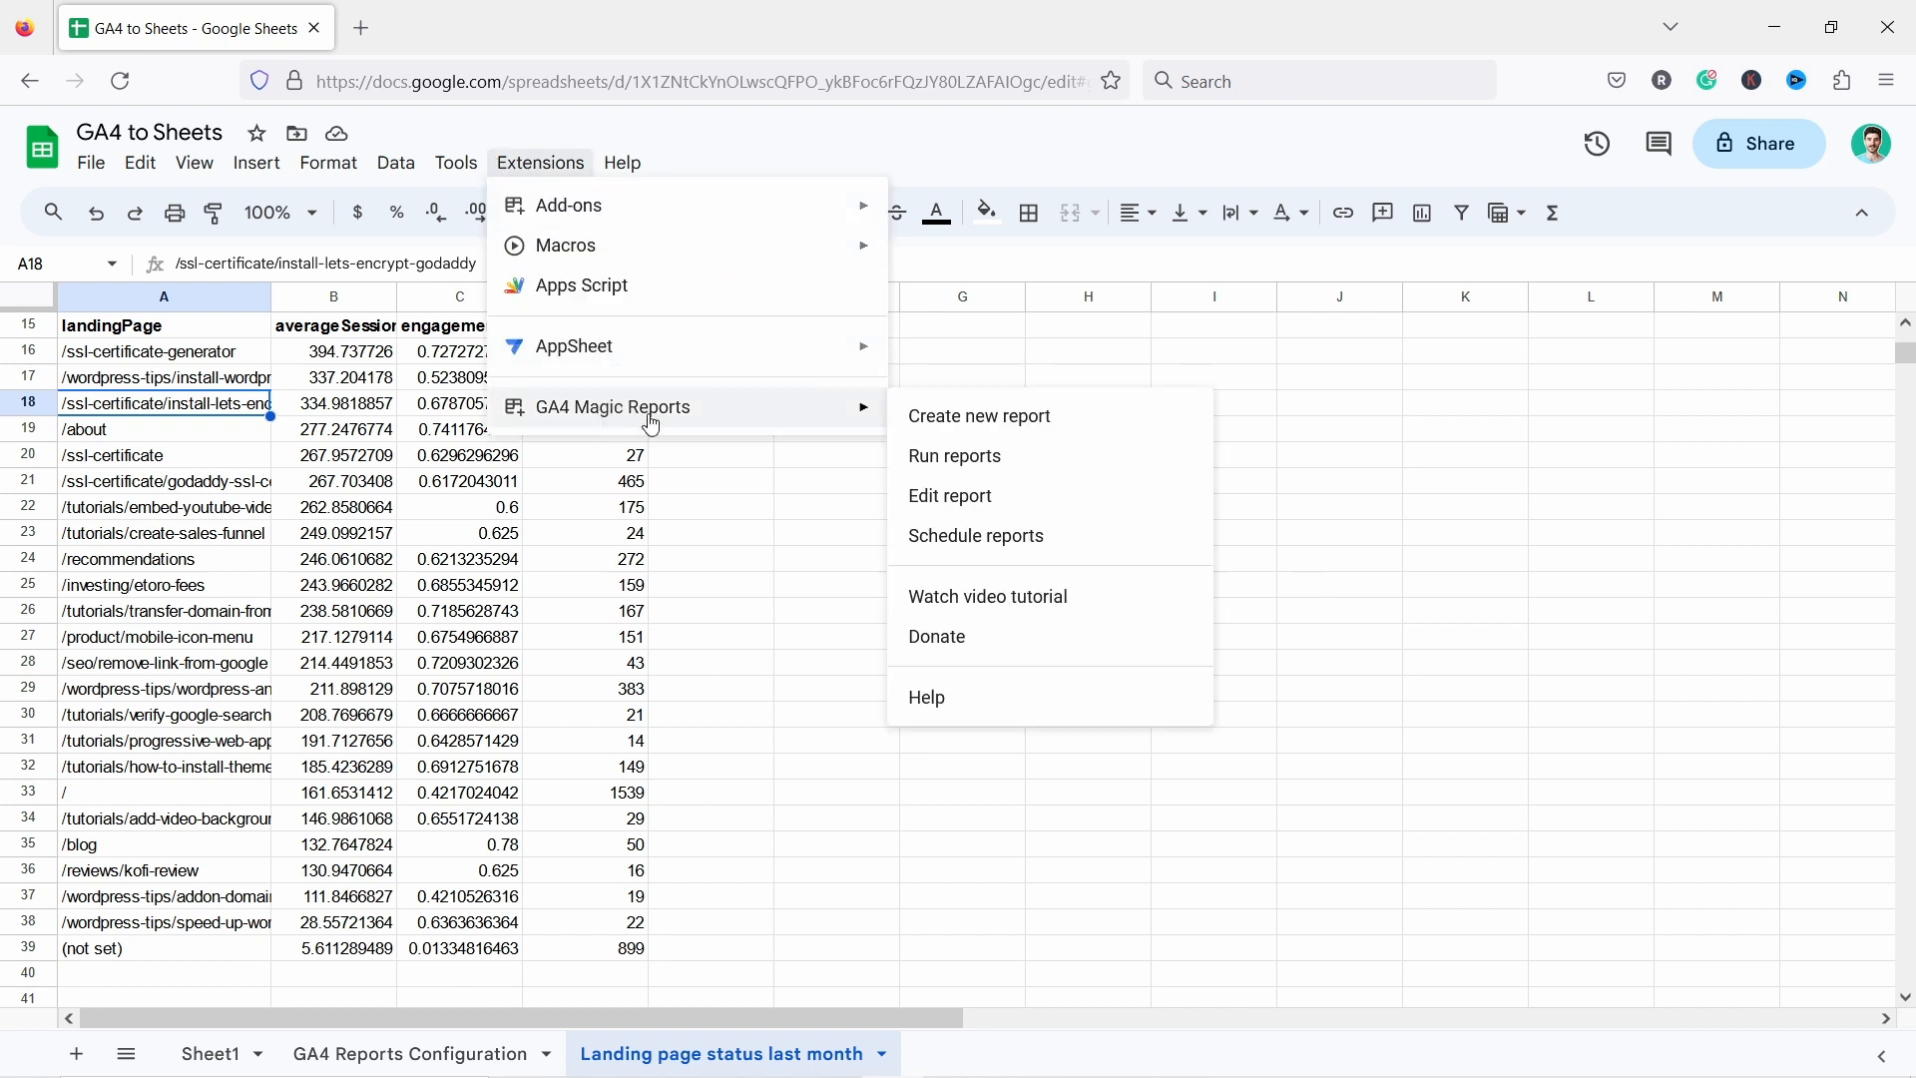
click(984, 539)
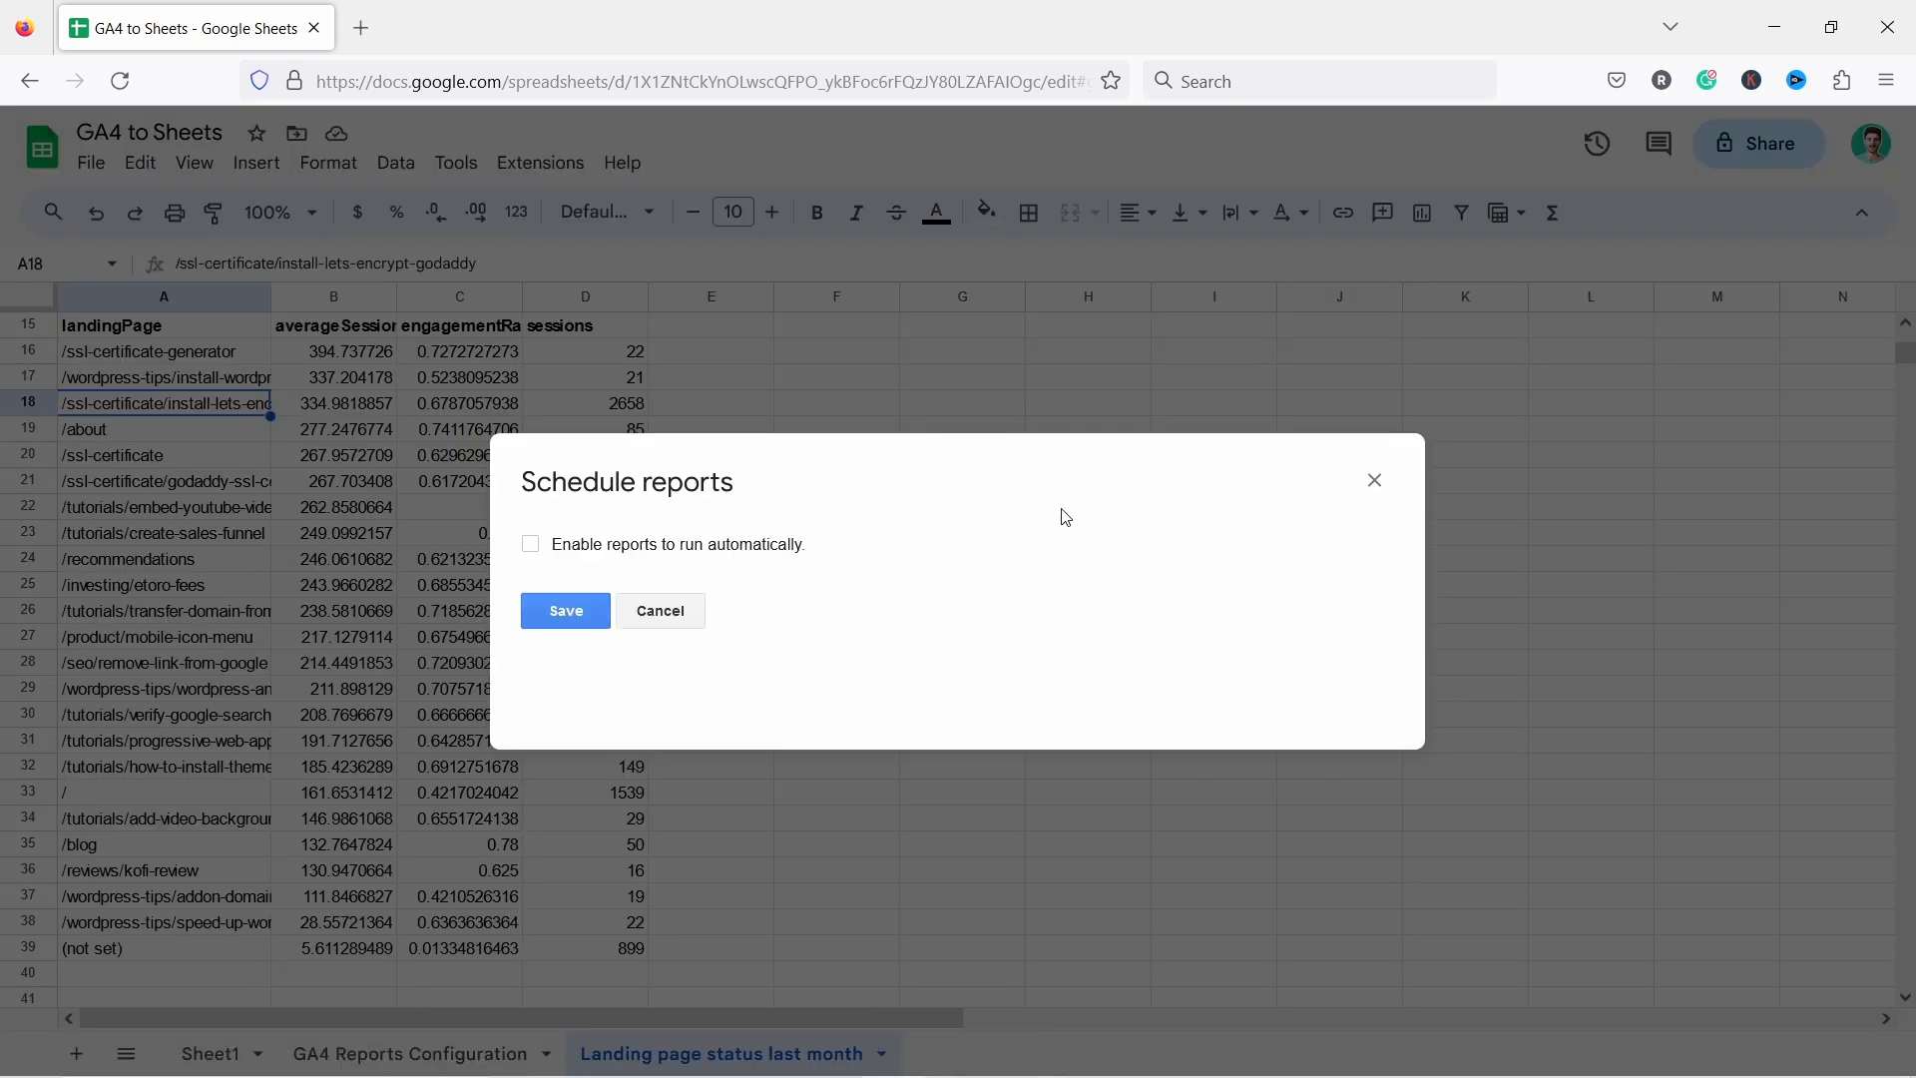
click(530, 546)
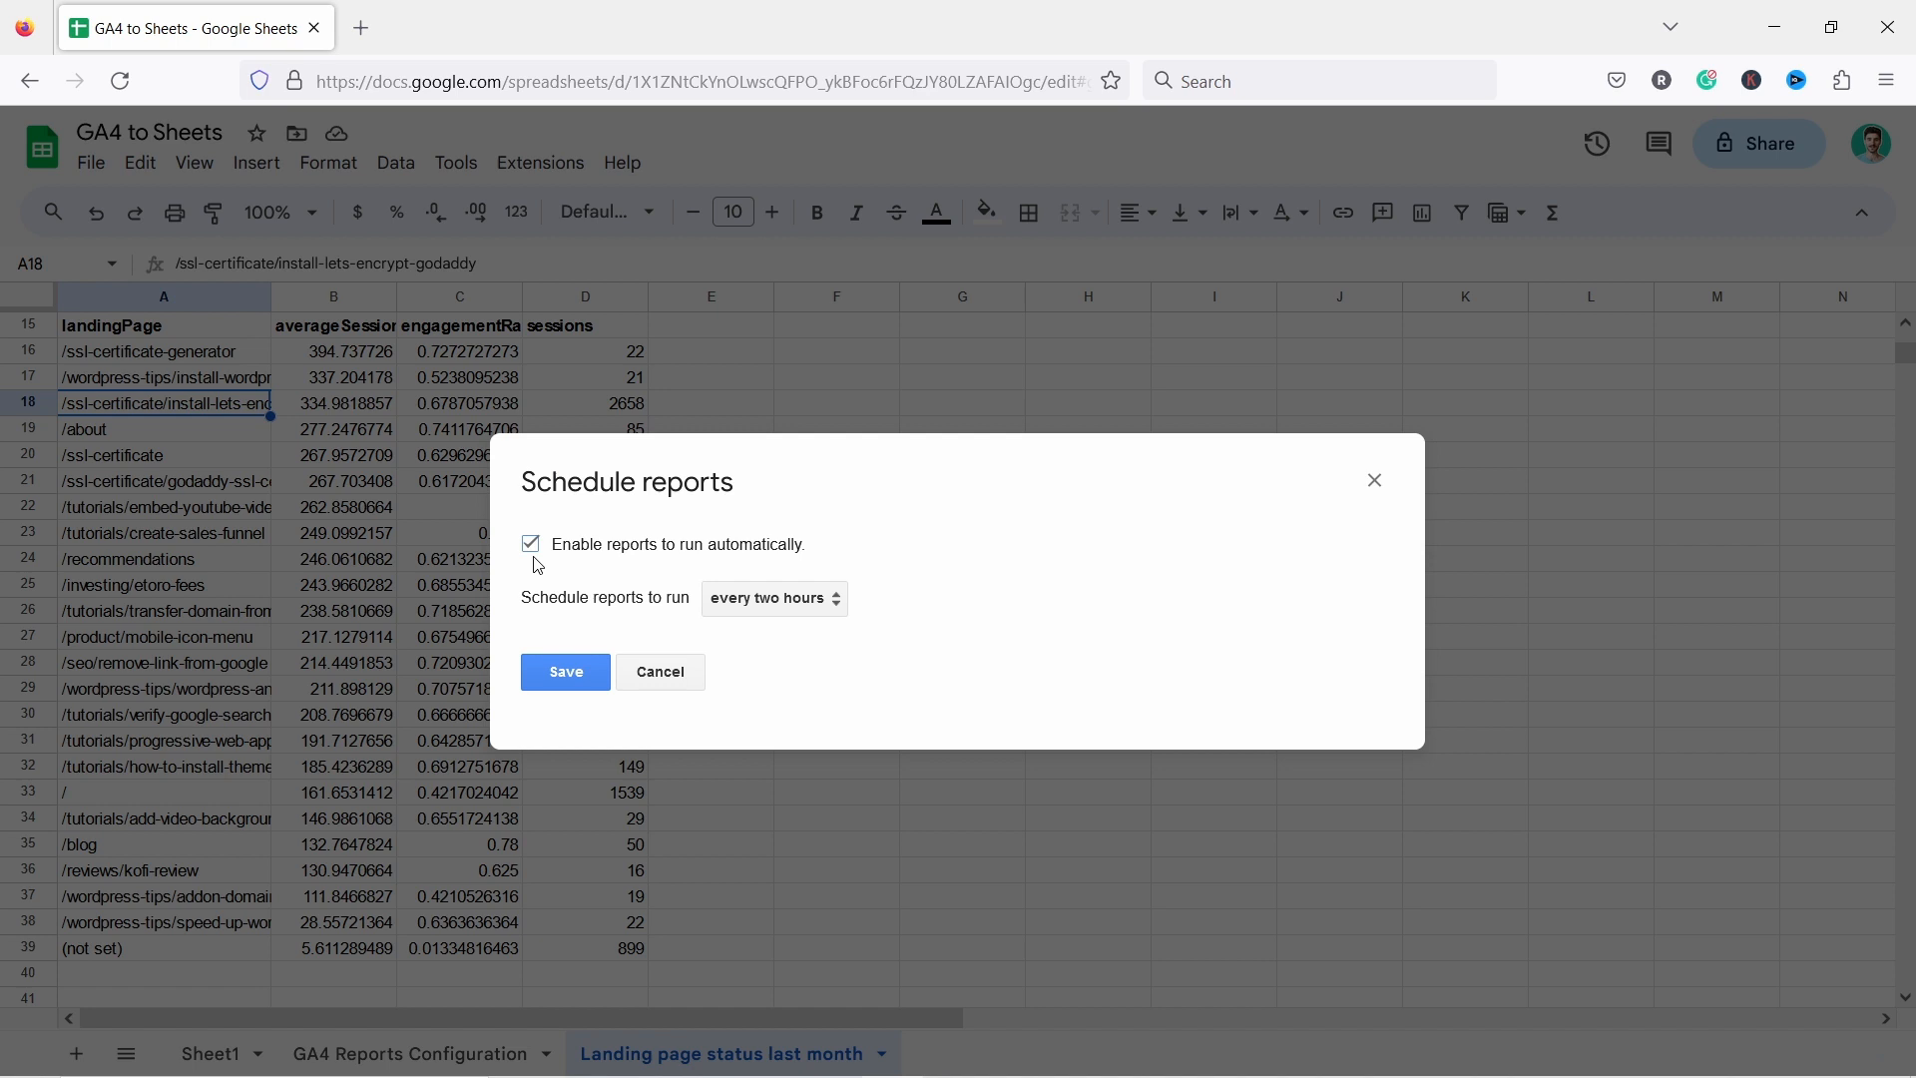
Set the schedule to run every week between 4 p.m. and 5 p.m.
click(775, 602)
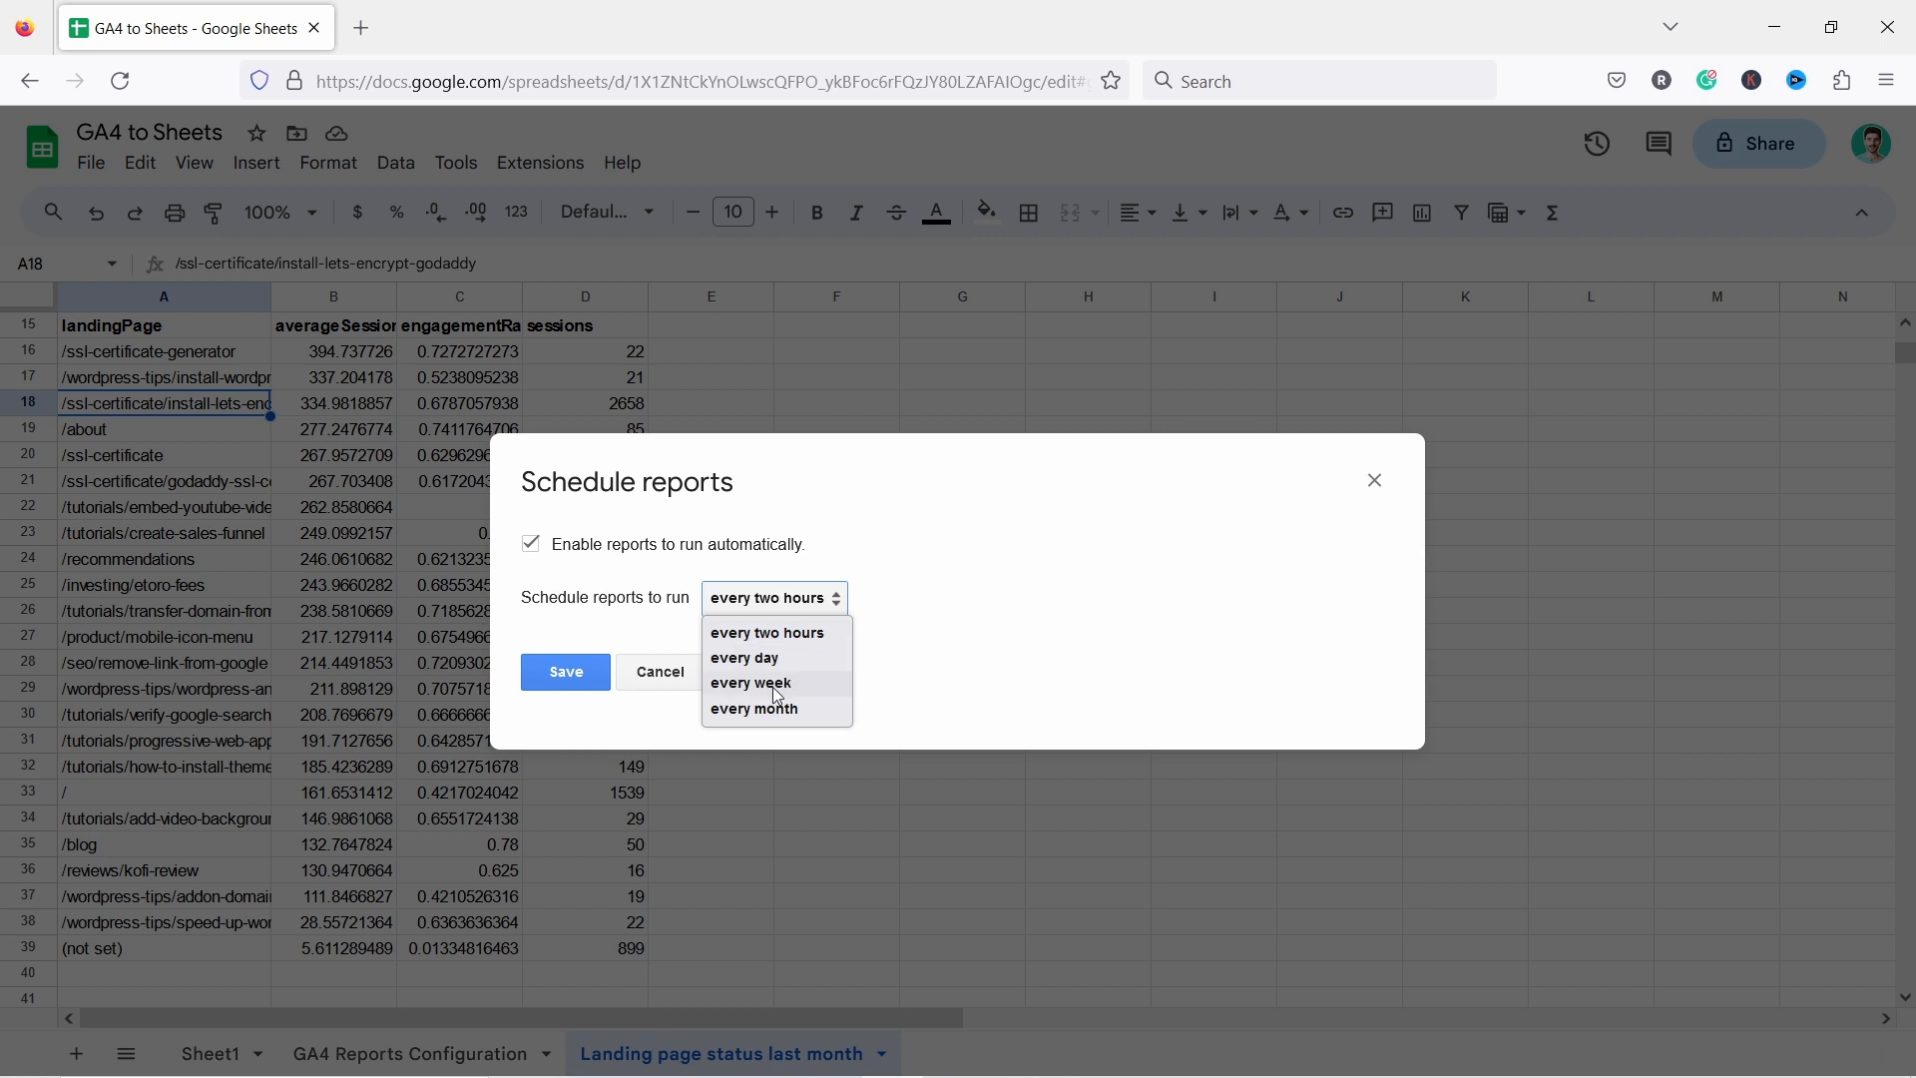
click(758, 686)
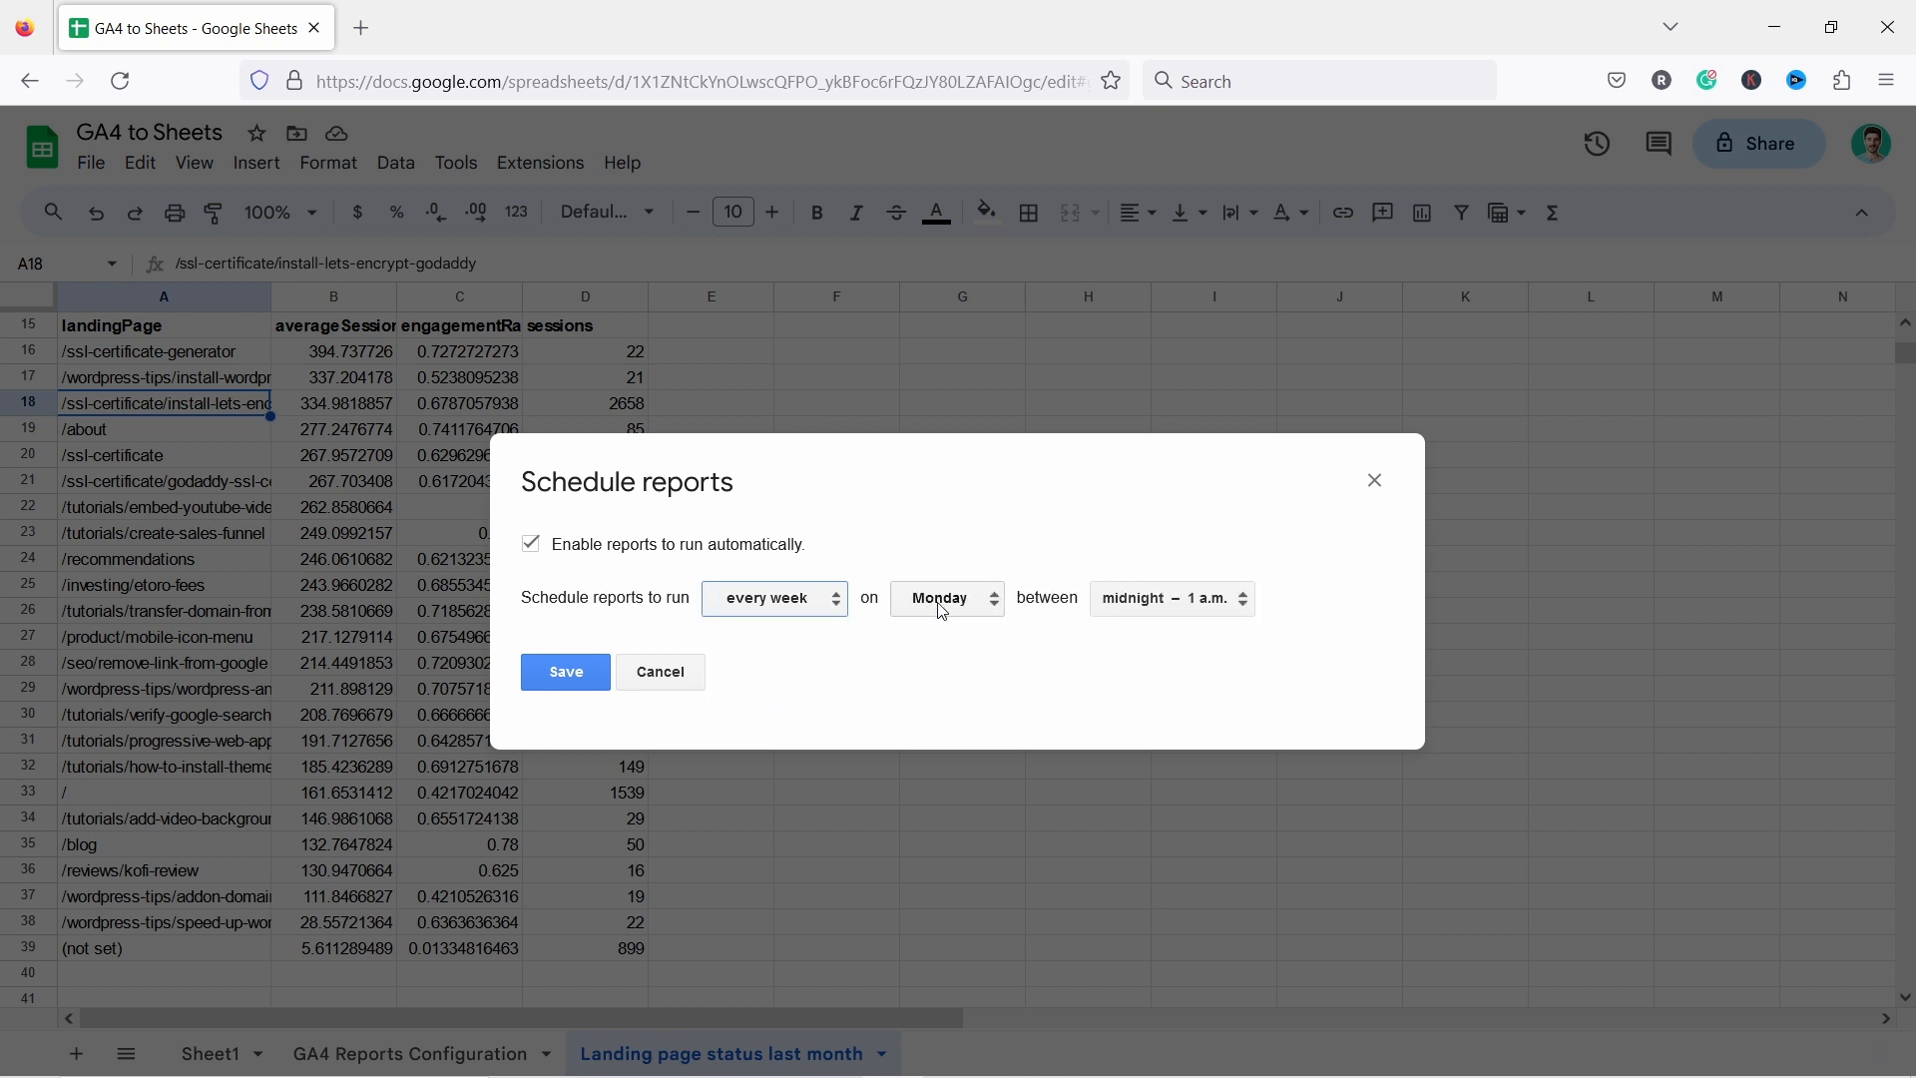
click(1148, 600)
scroll(1147, 344, down, 3)
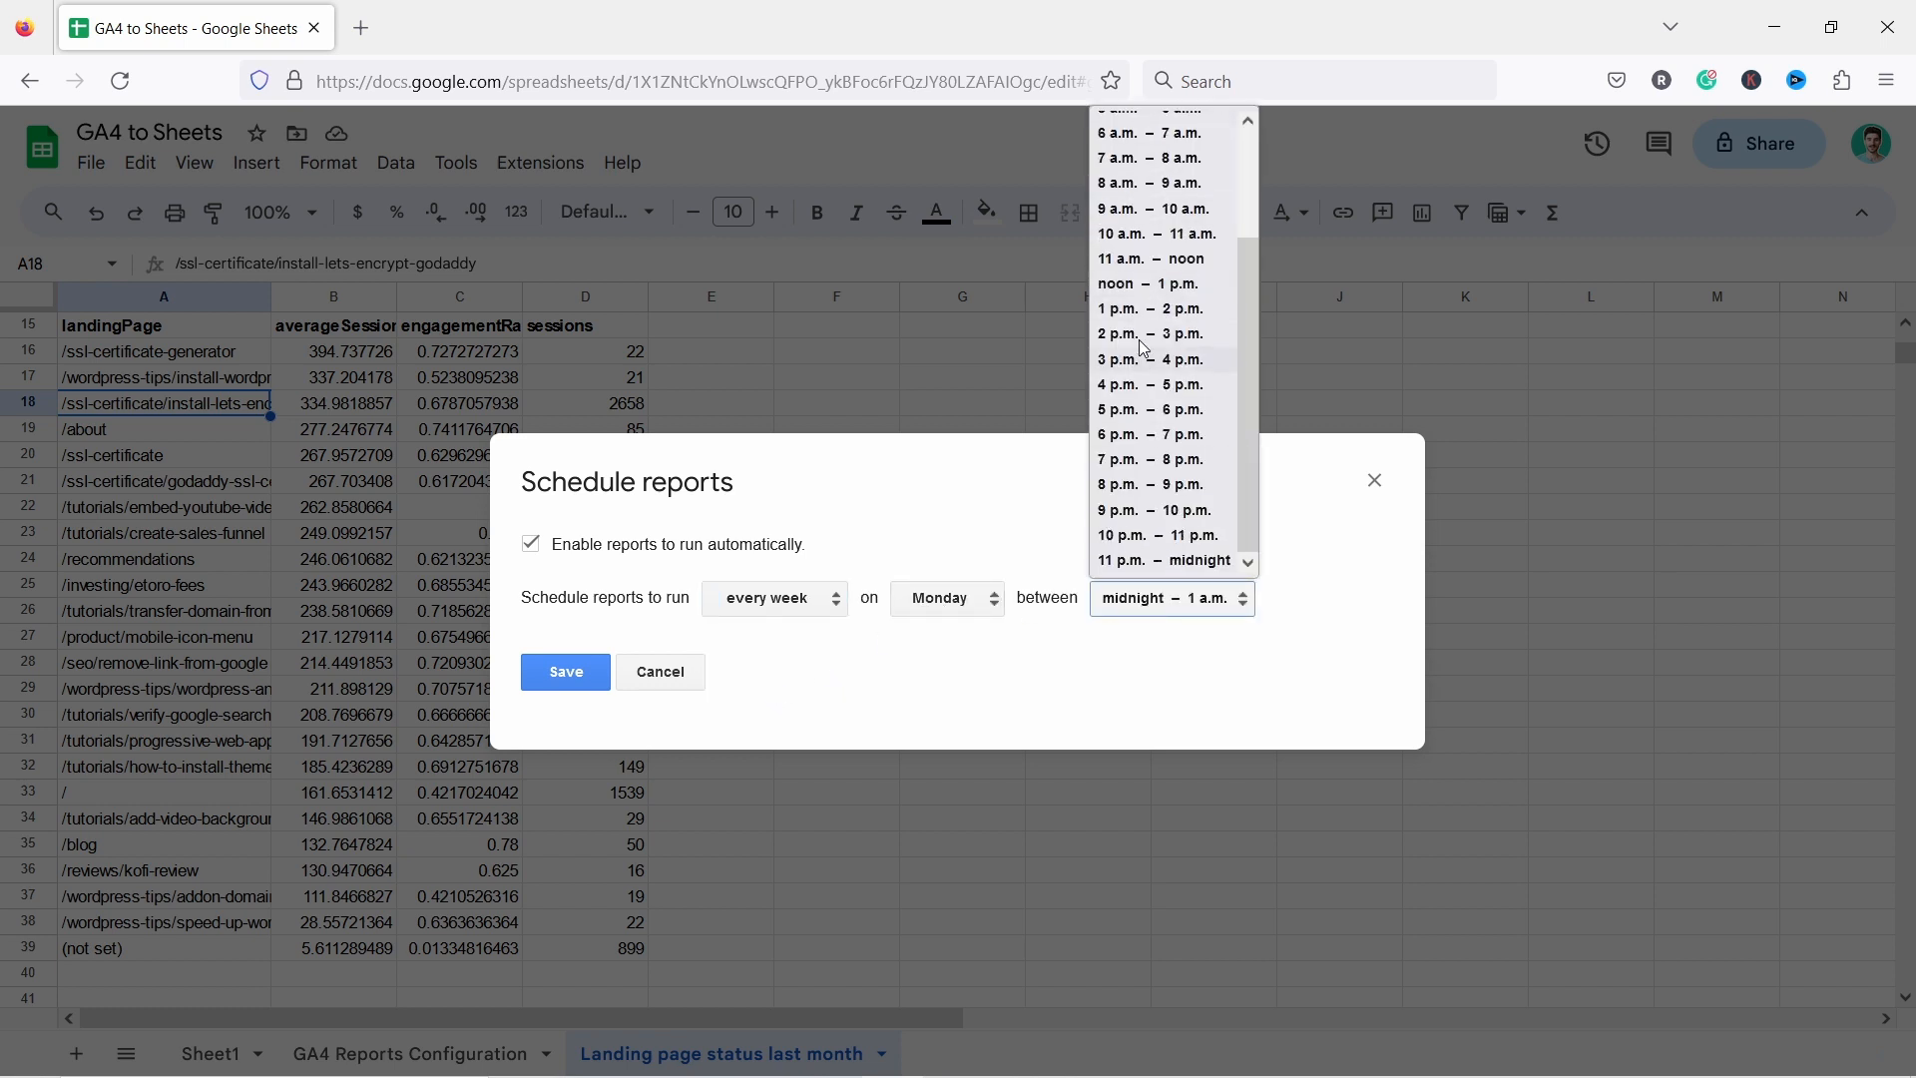
click(1143, 384)
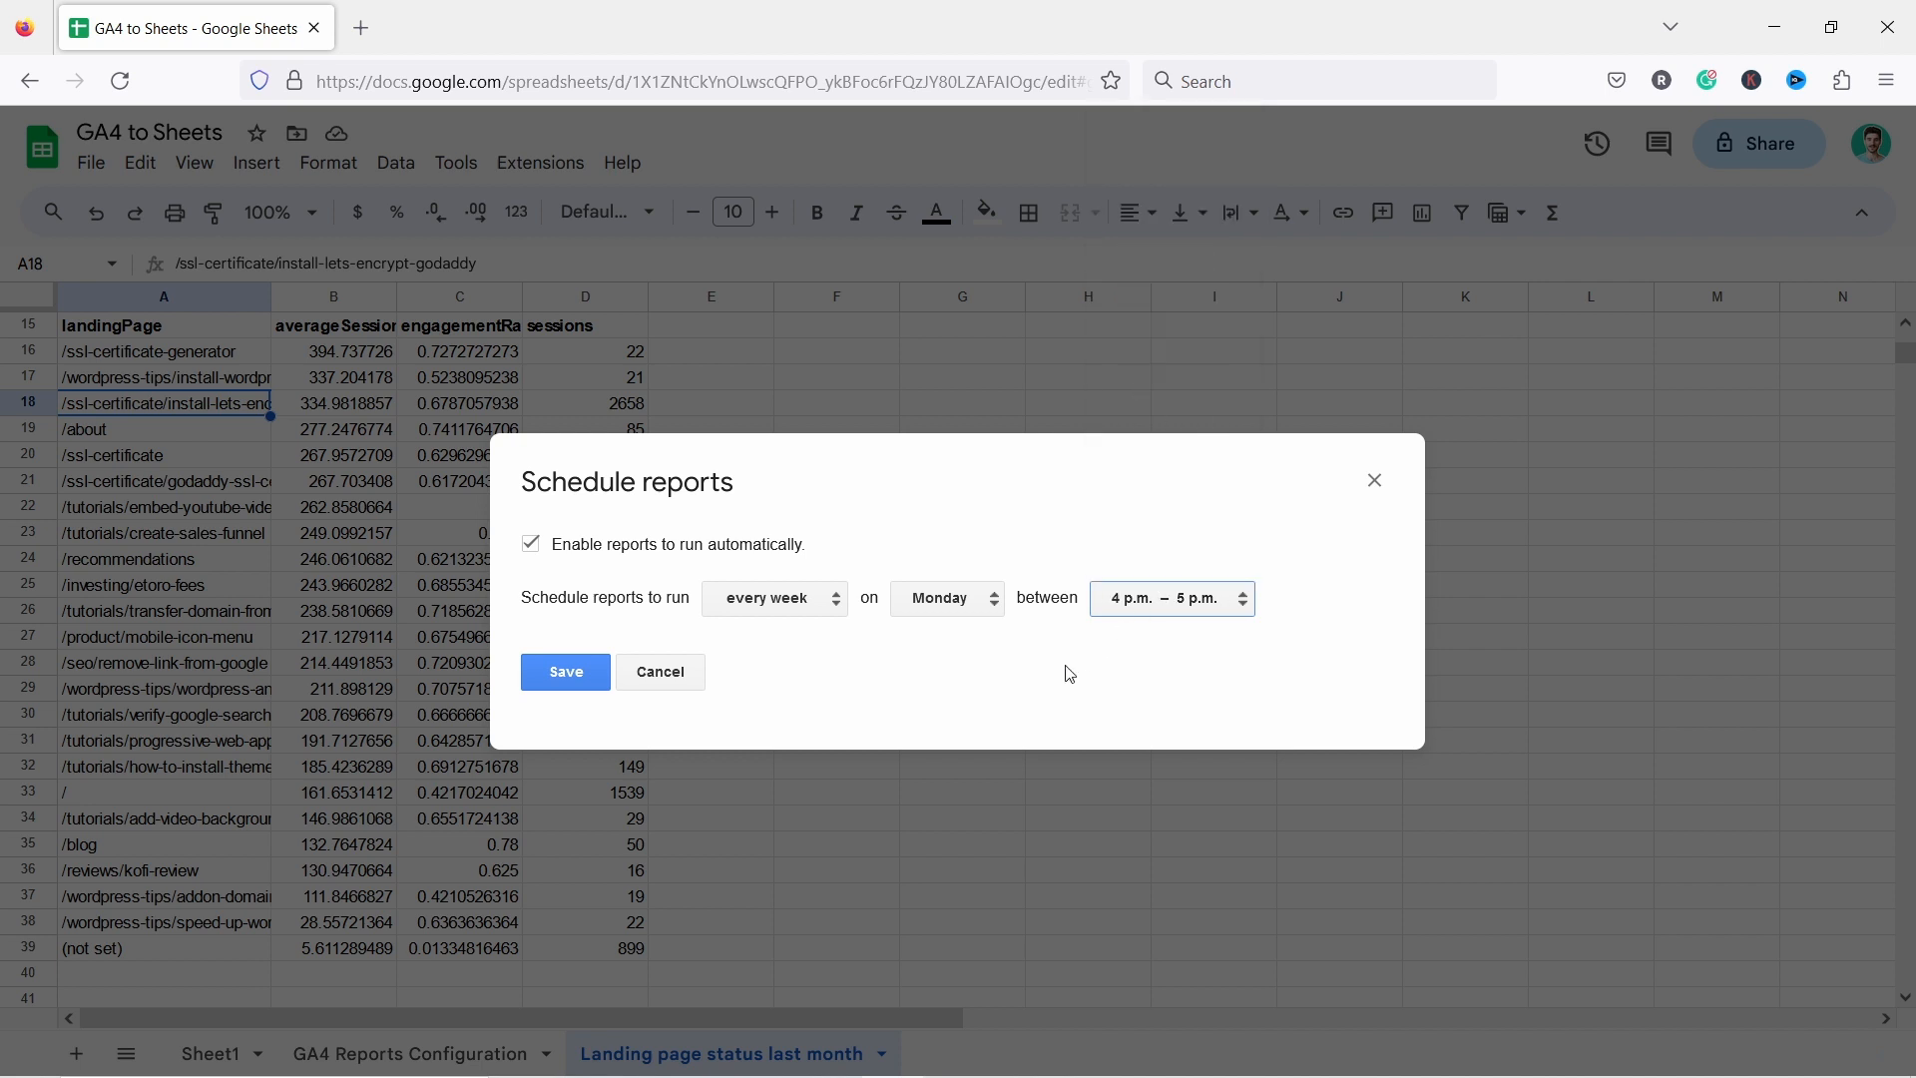